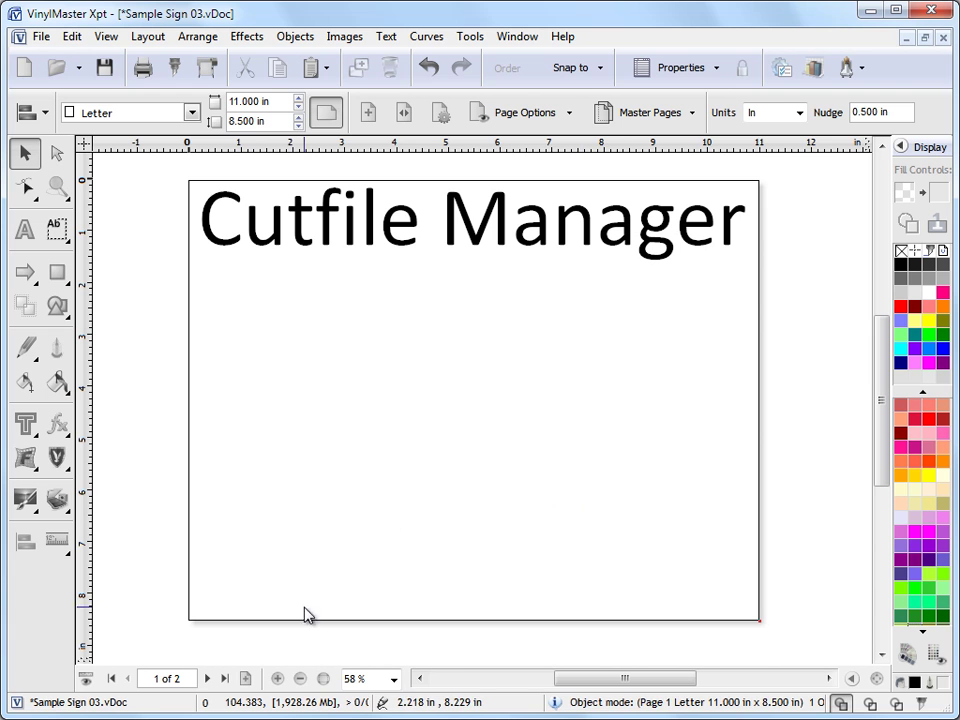
On page 2, select the burger group and check its colours in Select by Color, then cancel
left_click(207, 678)
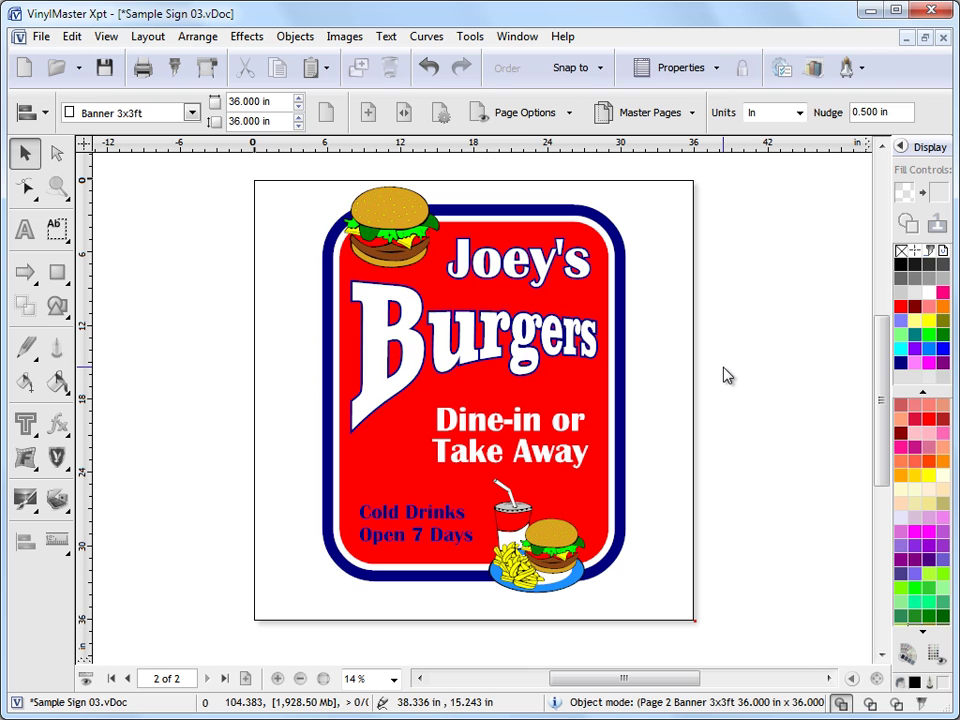
left_click(403, 240)
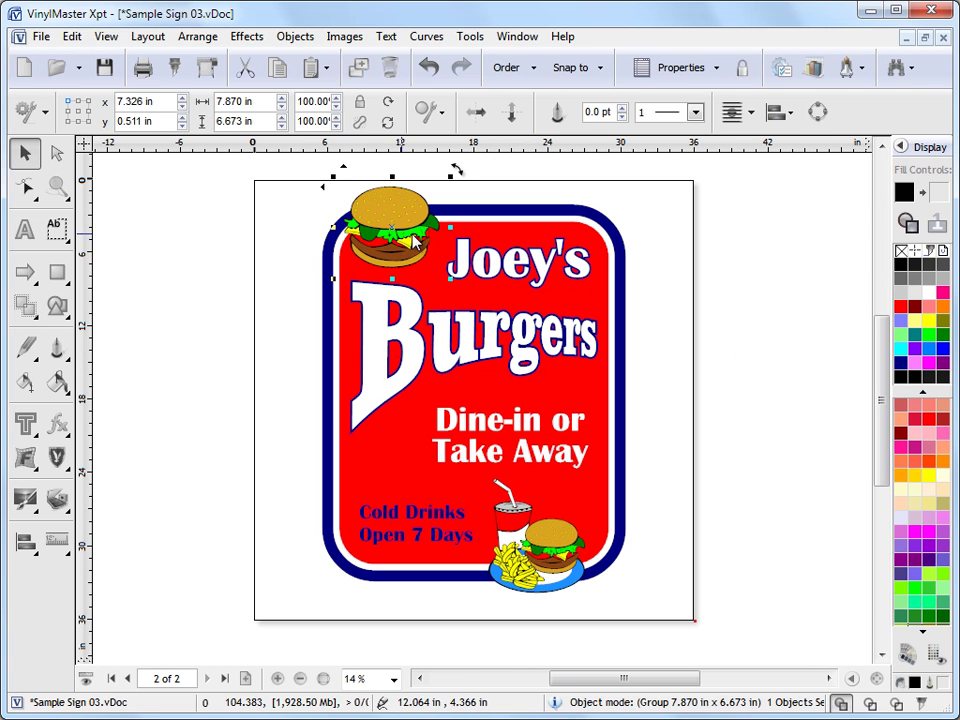
left_click(900, 68)
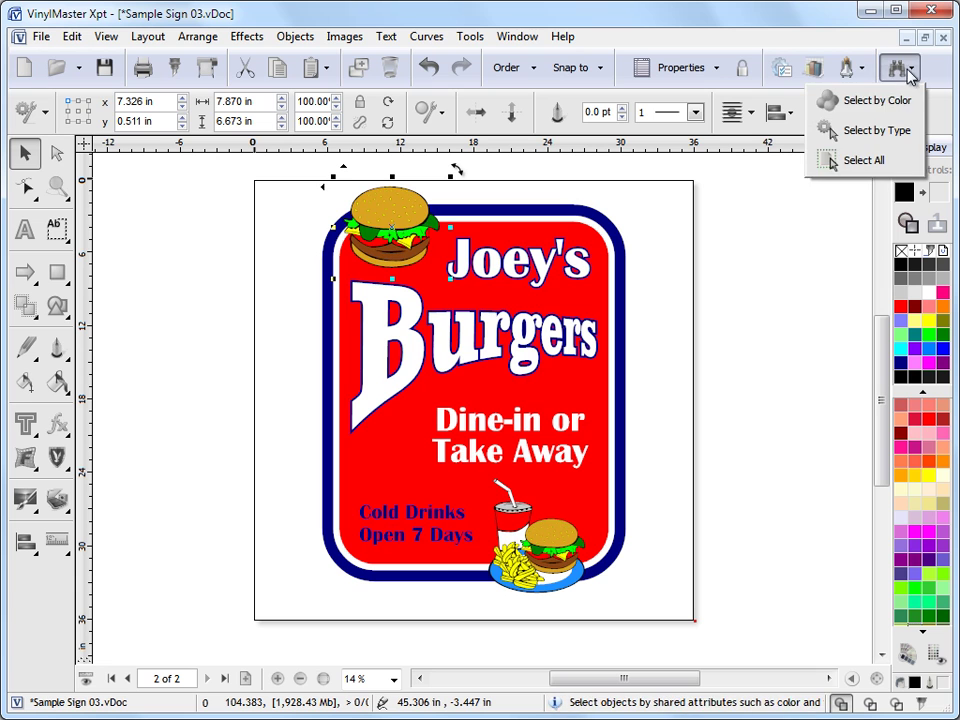
left_click(885, 102)
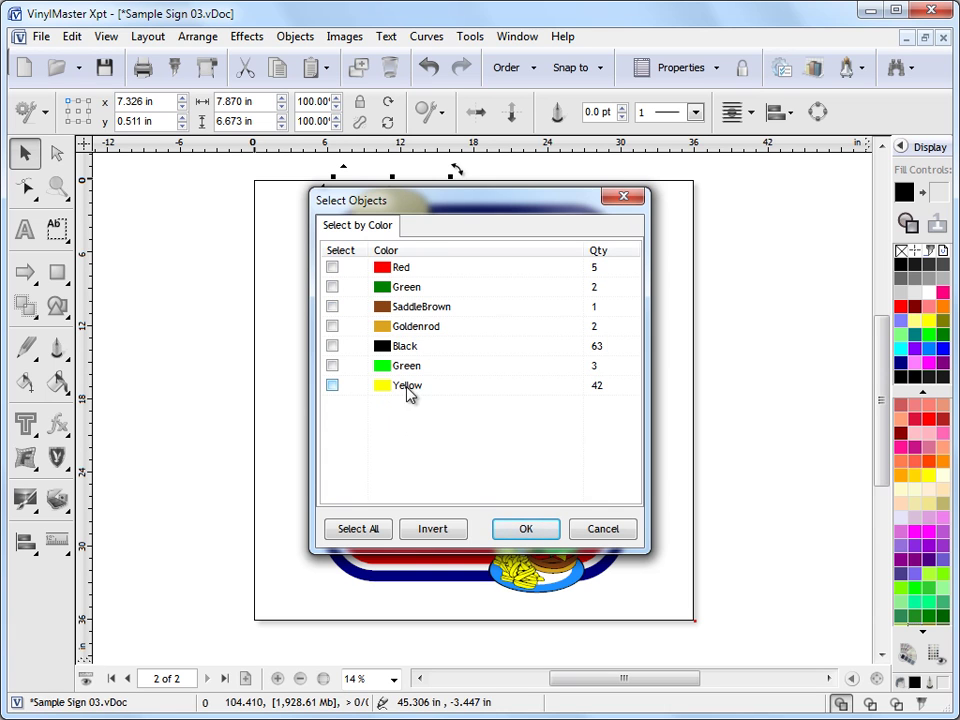
mouse_move(478, 207)
left_mouse_down()
mouse_move(693, 216)
mouse_move(484, 212)
left_mouse_up()
left_click(666, 538)
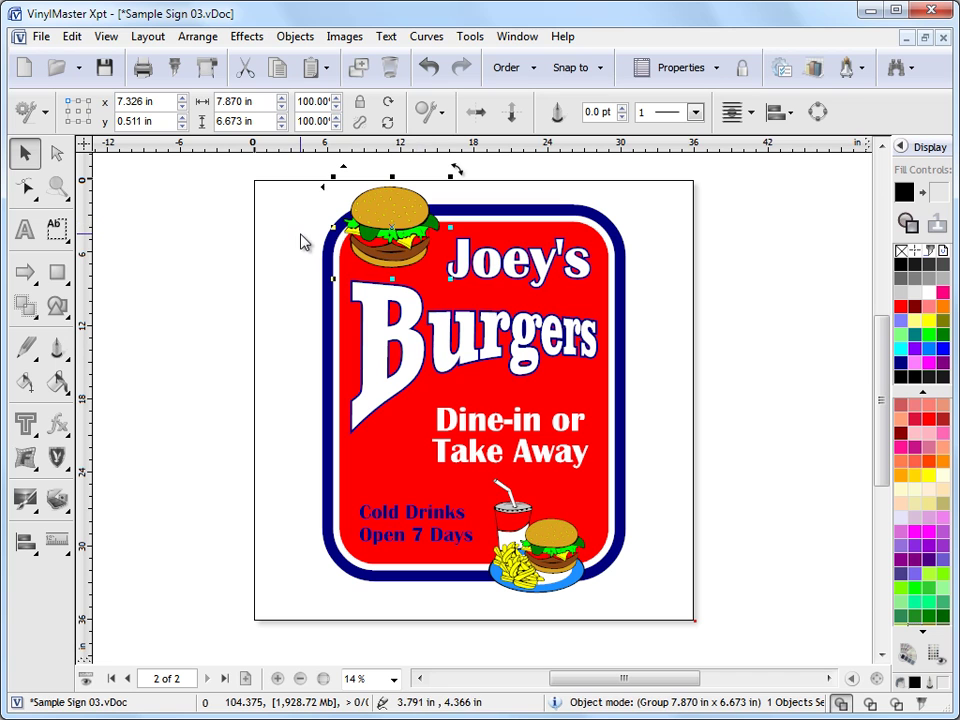
Send the hamburger to the Cutfile Manager and fit that window on screen
left_click(176, 70)
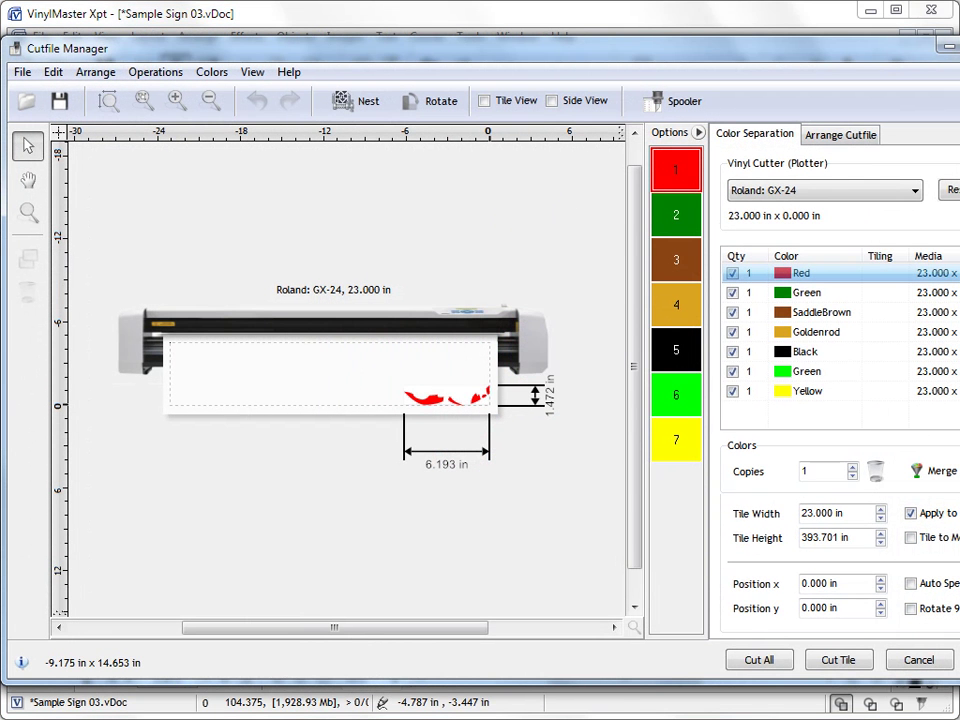
left_click_drag(959, 230, 950, 230)
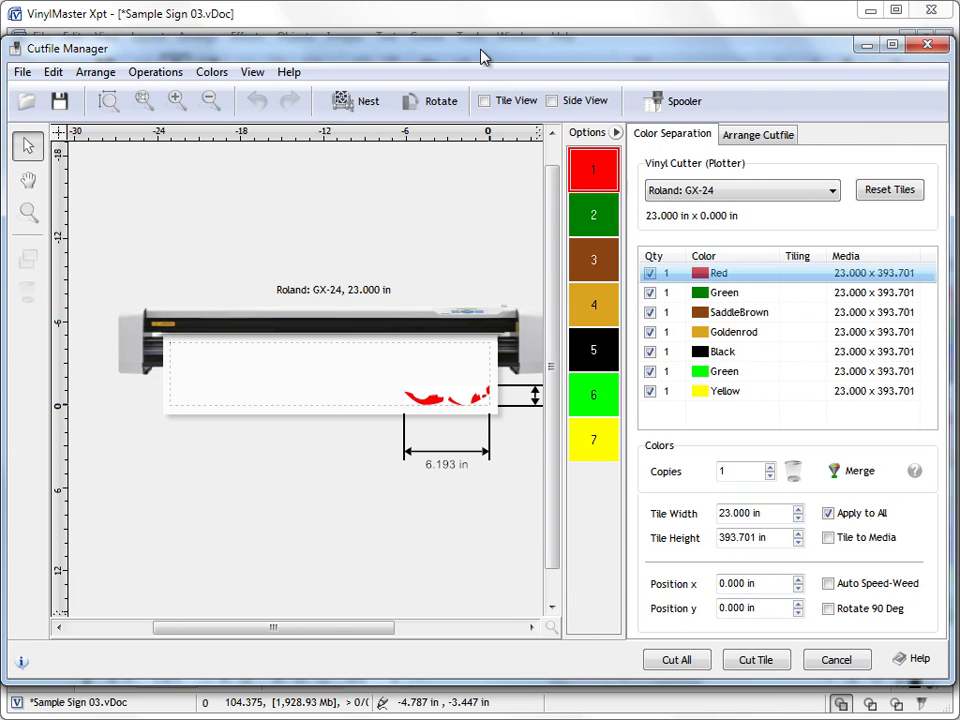
left_click_drag(480, 49, 482, 42)
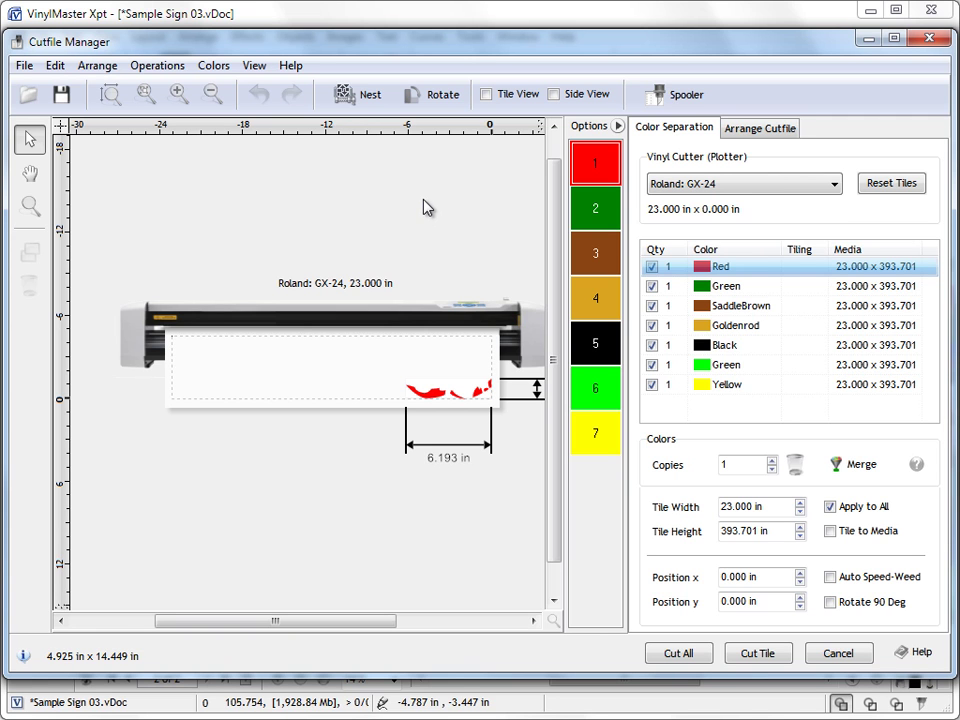
Preview colour layers 3 through 7 in turn, finishing on layer 5, Black
left_click(597, 260)
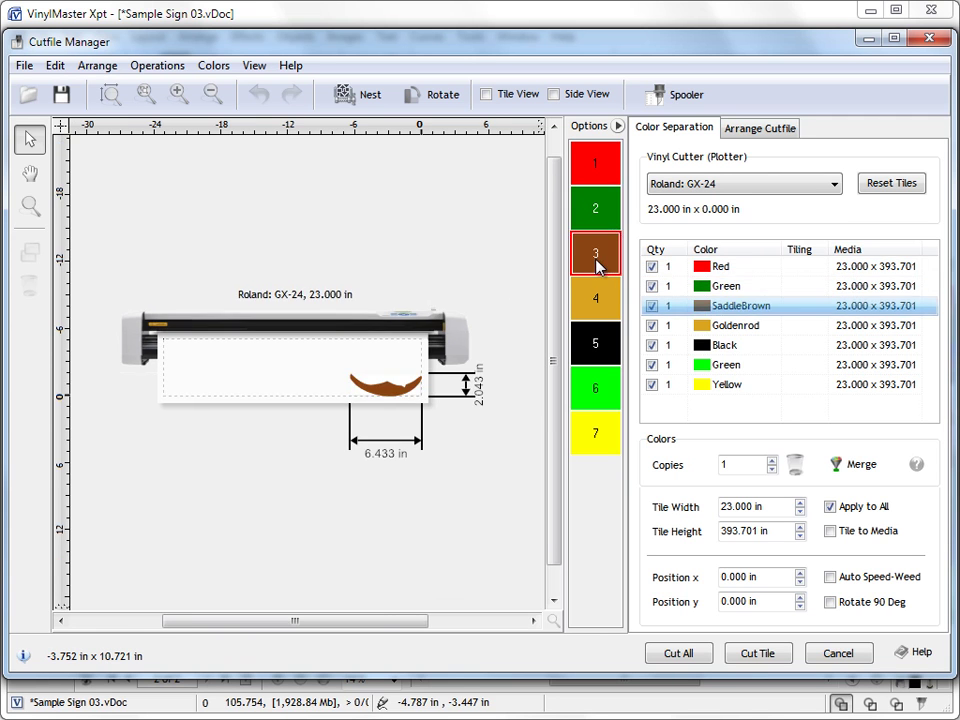
left_click(600, 300)
left_click(600, 343)
left_click(600, 432)
left_click(600, 343)
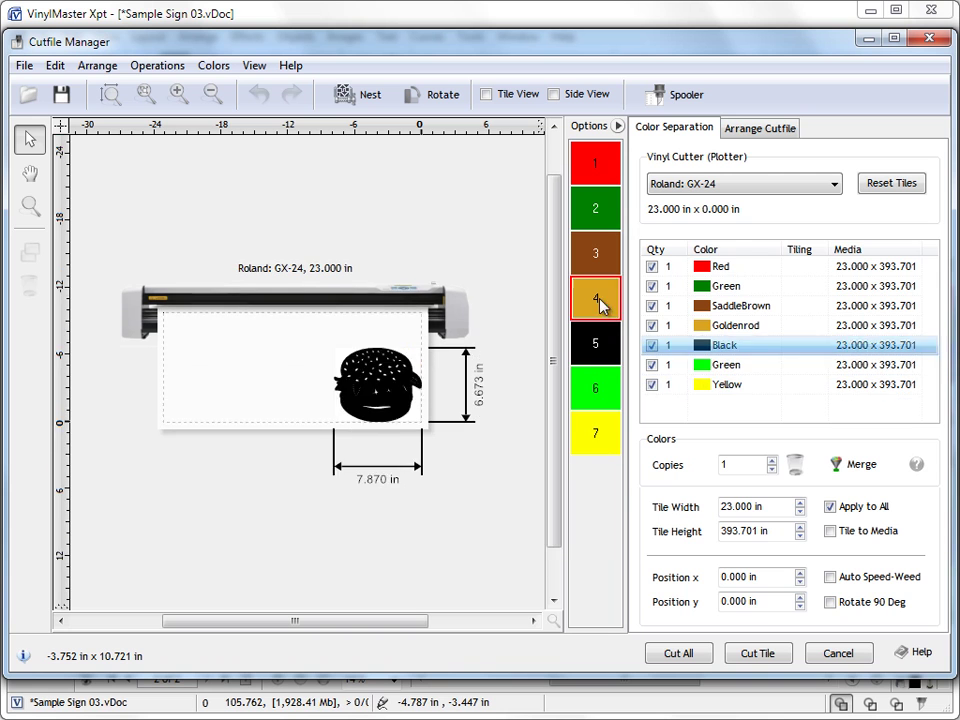
left_click(604, 238)
left_click(610, 343)
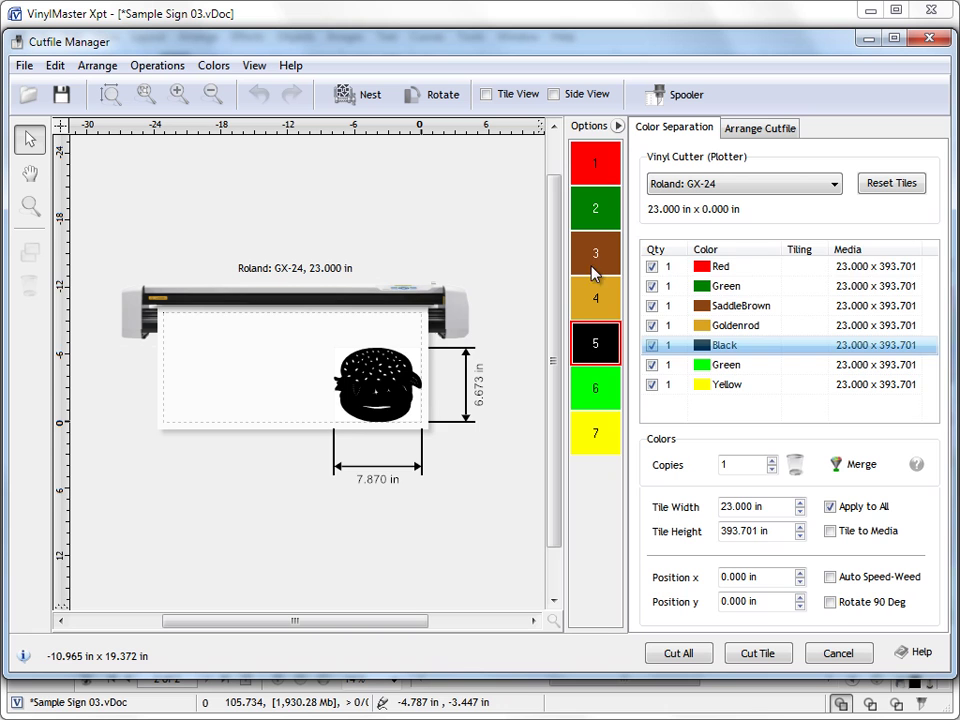
Step through colour layers 1 to 7, Red up to Yellow, and back down to Red
left_click(605, 168)
left_click(602, 212)
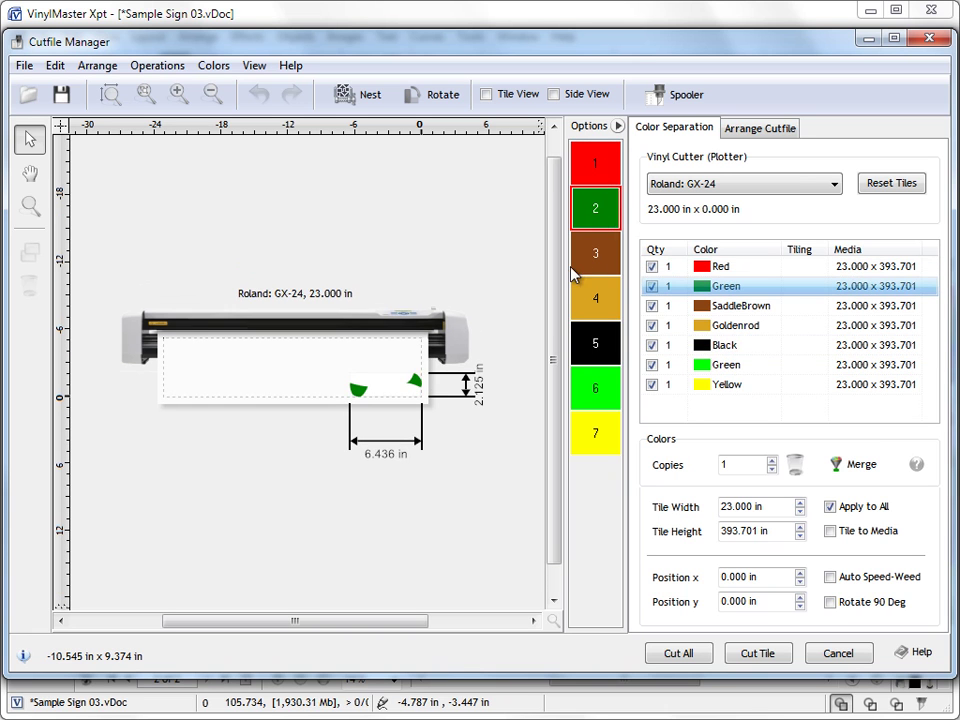
left_click(594, 255)
left_click(596, 298)
left_click(598, 342)
left_click(598, 386)
left_click(598, 430)
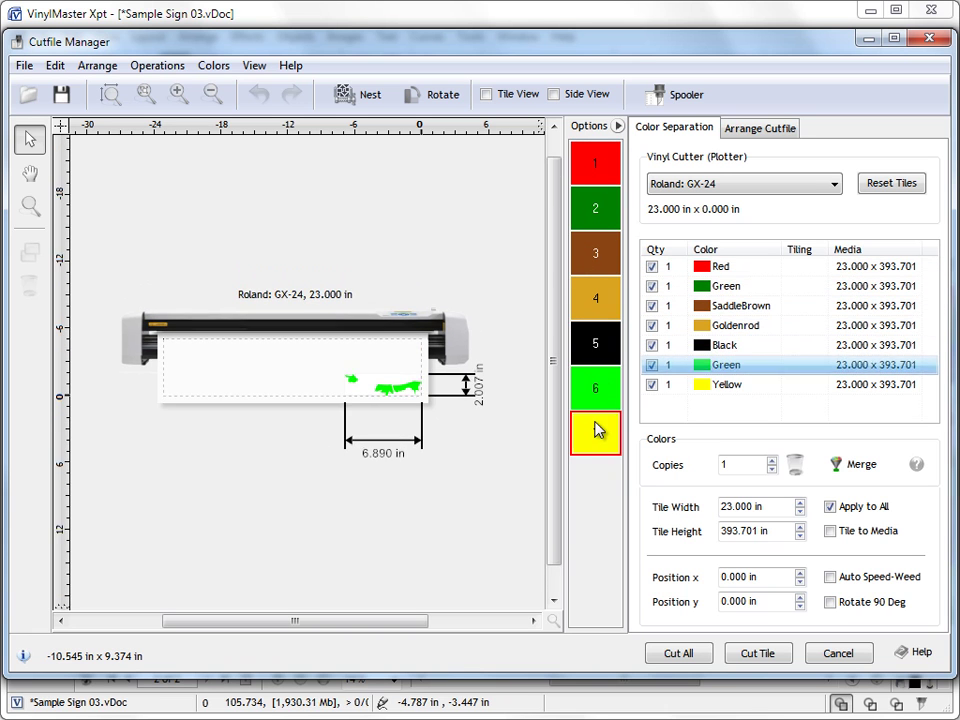
left_click(590, 372)
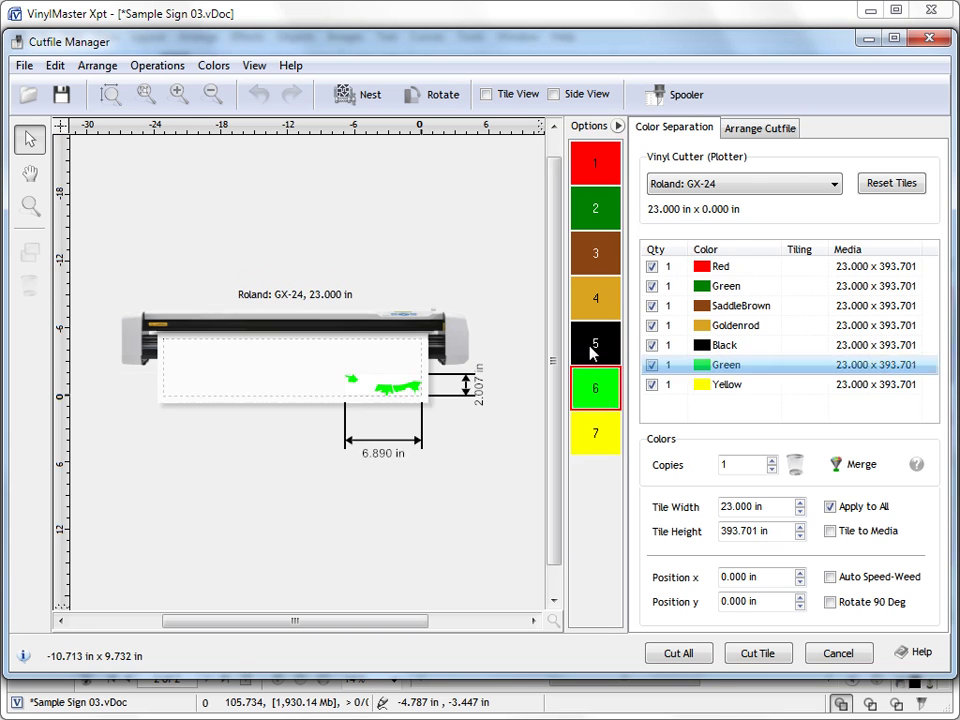
left_click(592, 345)
left_click(594, 298)
left_click(596, 254)
left_click(600, 210)
left_click(605, 172)
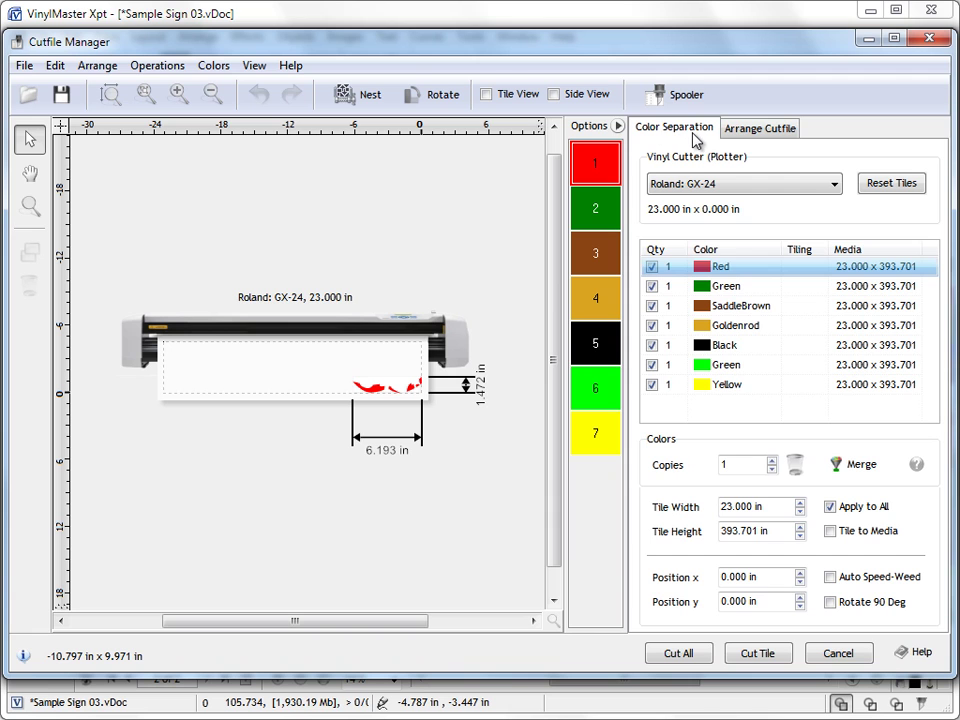
left_click(762, 187)
left_click(742, 206)
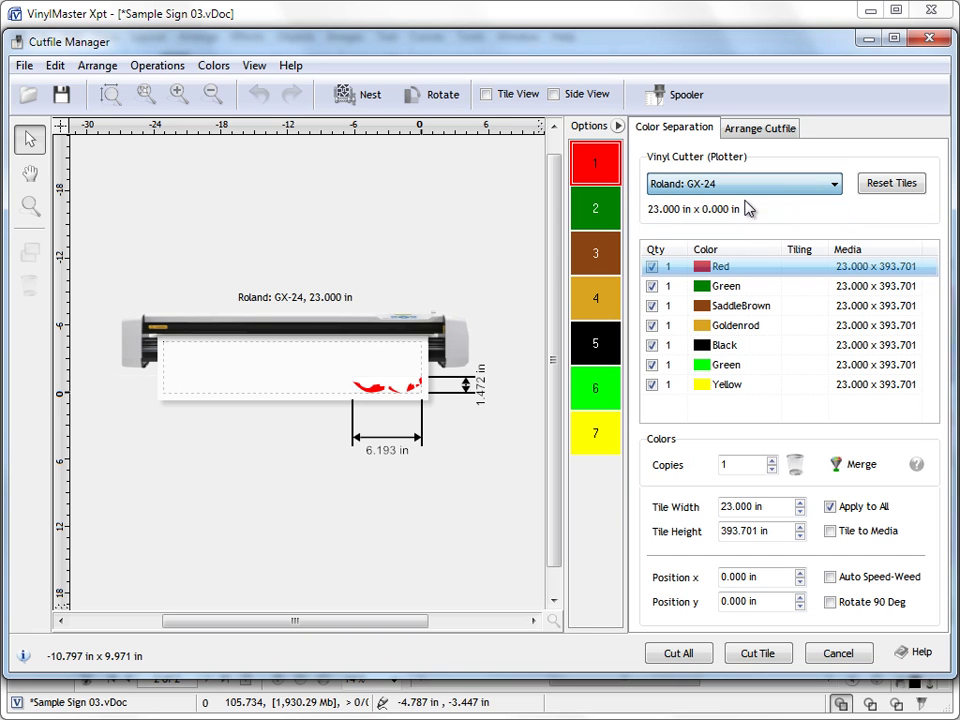
left_click(780, 188)
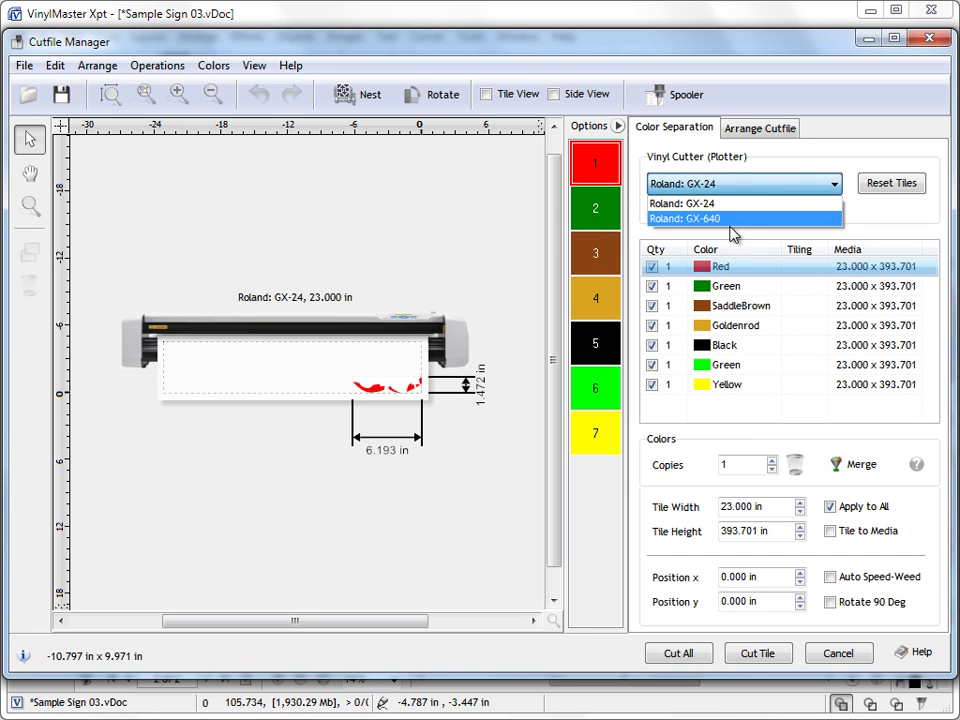
left_click(738, 204)
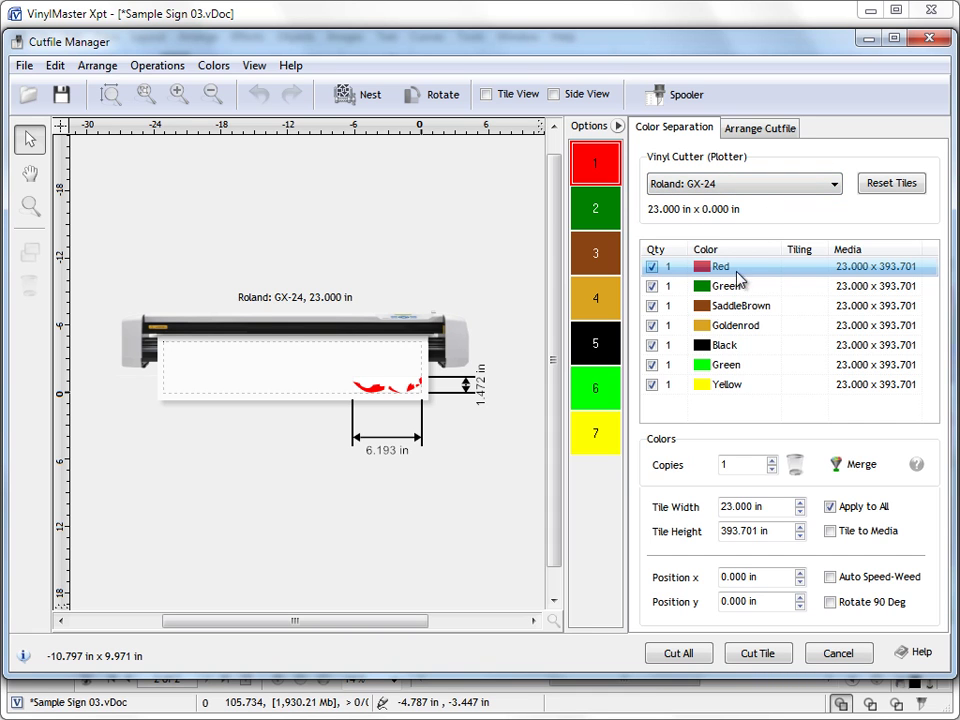
left_click(652, 347)
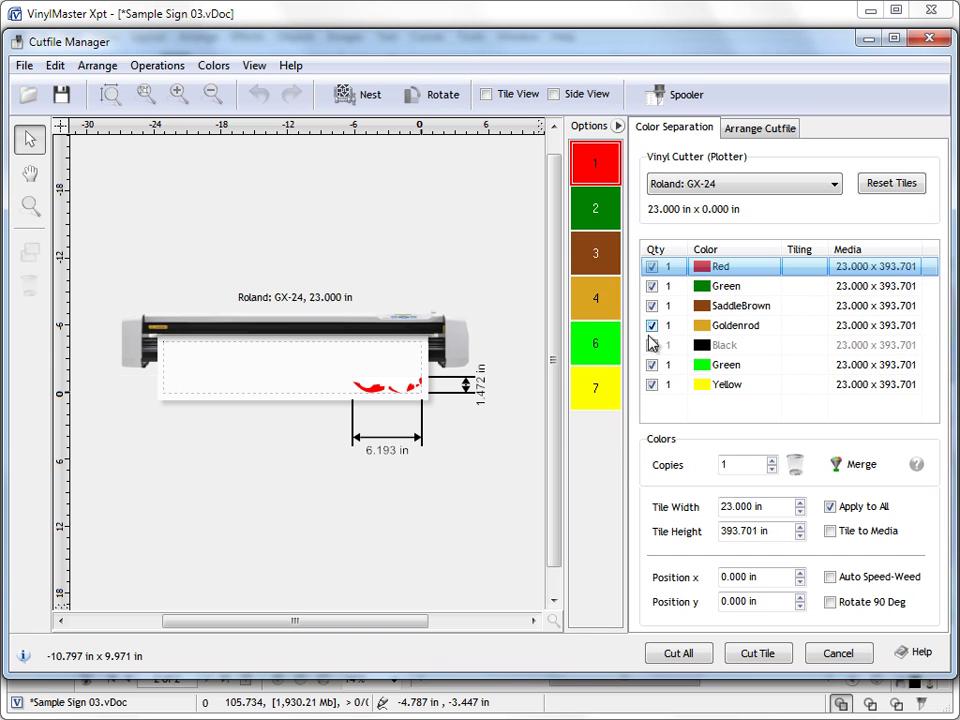
left_click(652, 327)
left_click(652, 346)
left_click(655, 327)
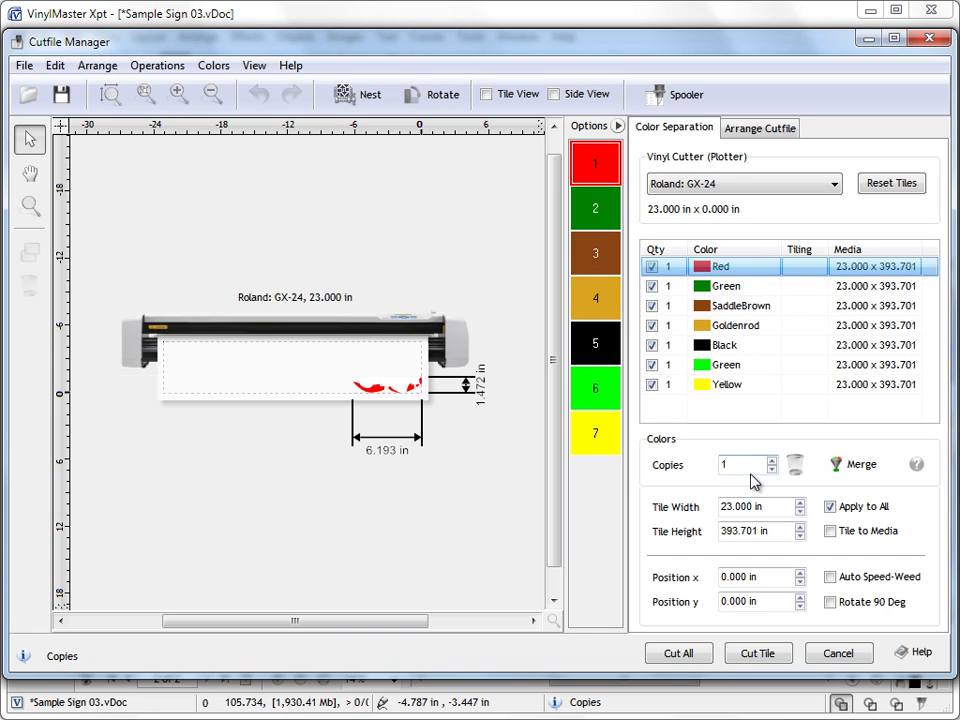
Rotate the Goldenrod layer 90 degrees and raise Copies to 6, then return it to 1
left_click(680, 326)
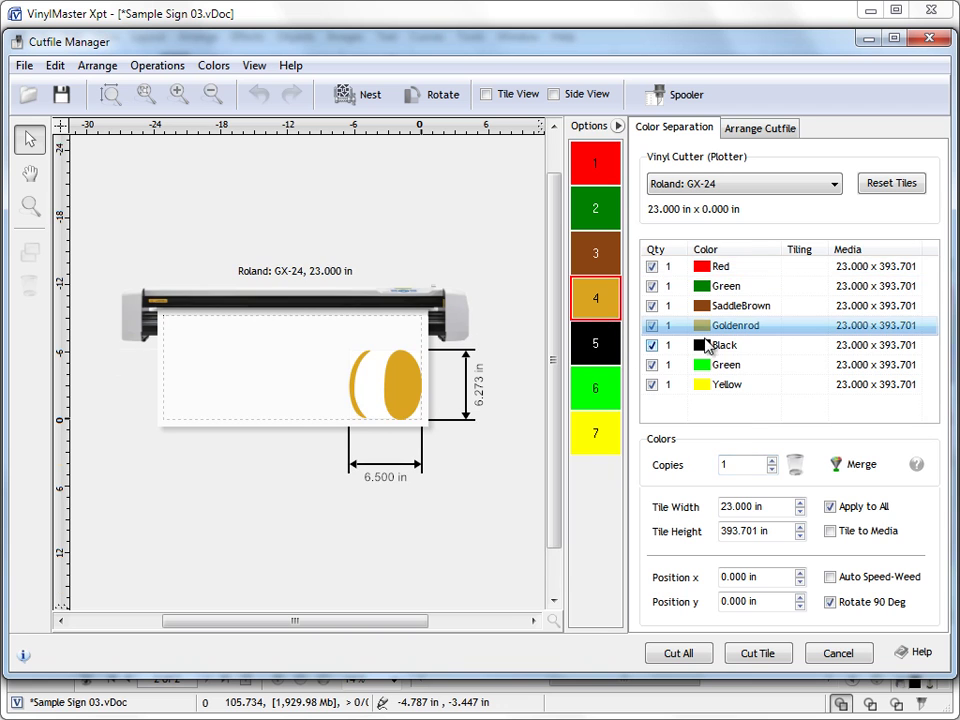
left_click(773, 461)
left_click(773, 461)
left_click(773, 461)
left_click(773, 461)
left_click(773, 461)
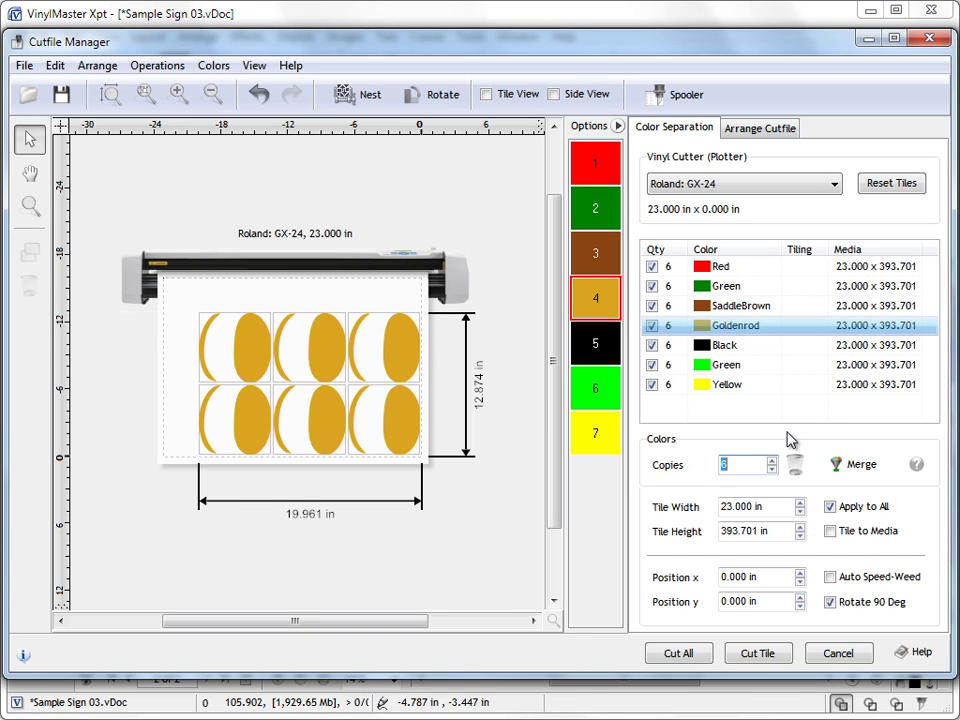
scroll(779, 474, "down", 5)
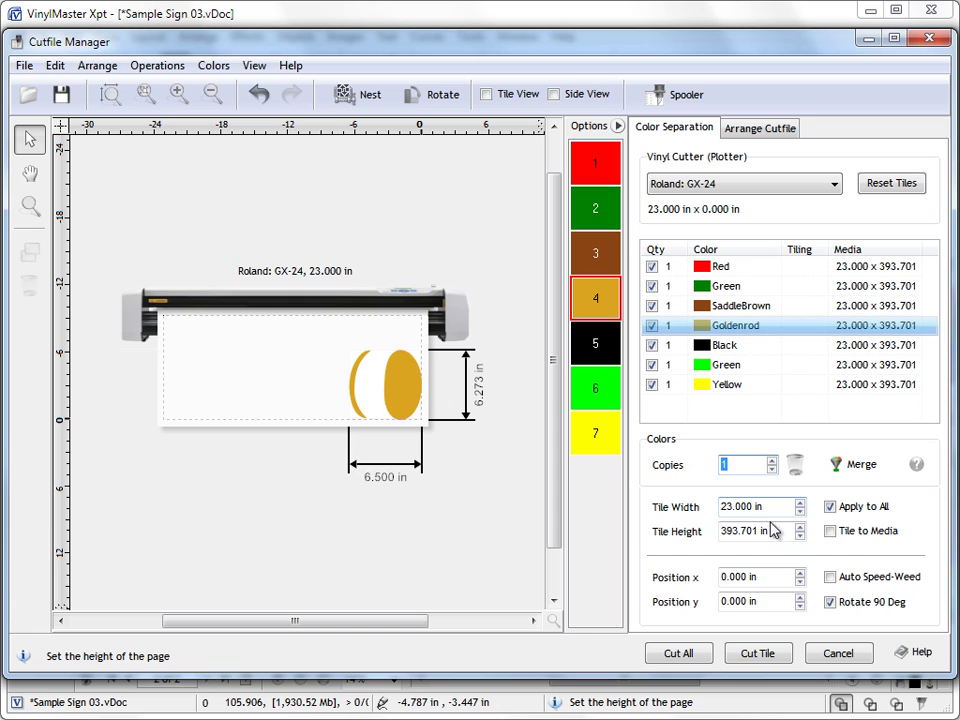
mouse_move(779, 508)
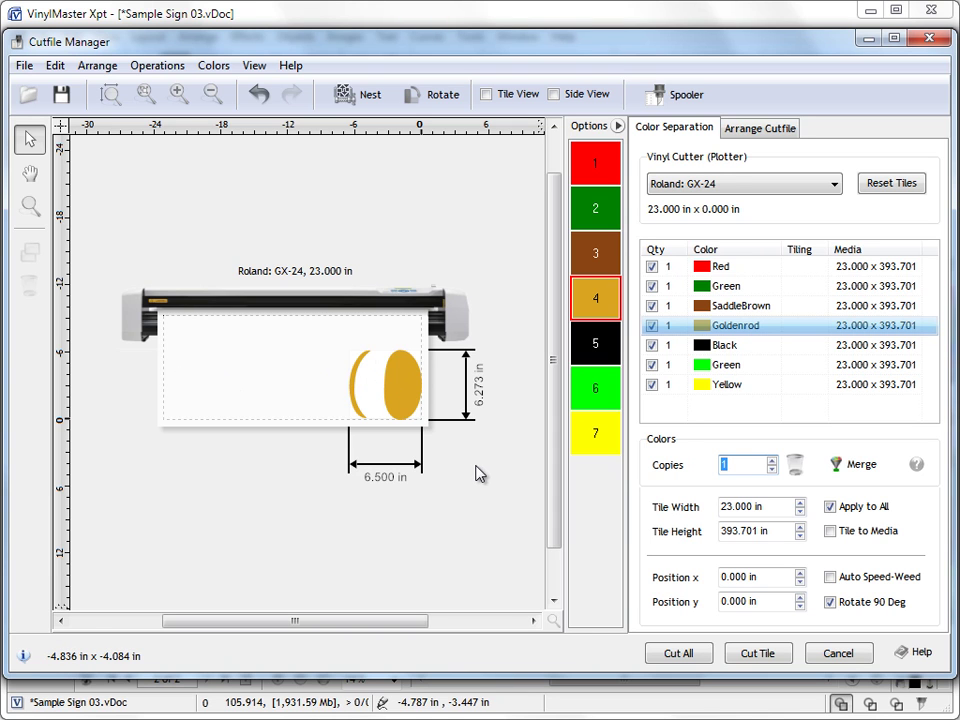
Preview colour layers Red through Yellow, ending on the Black burger layer
left_click(598, 186)
left_click(597, 212)
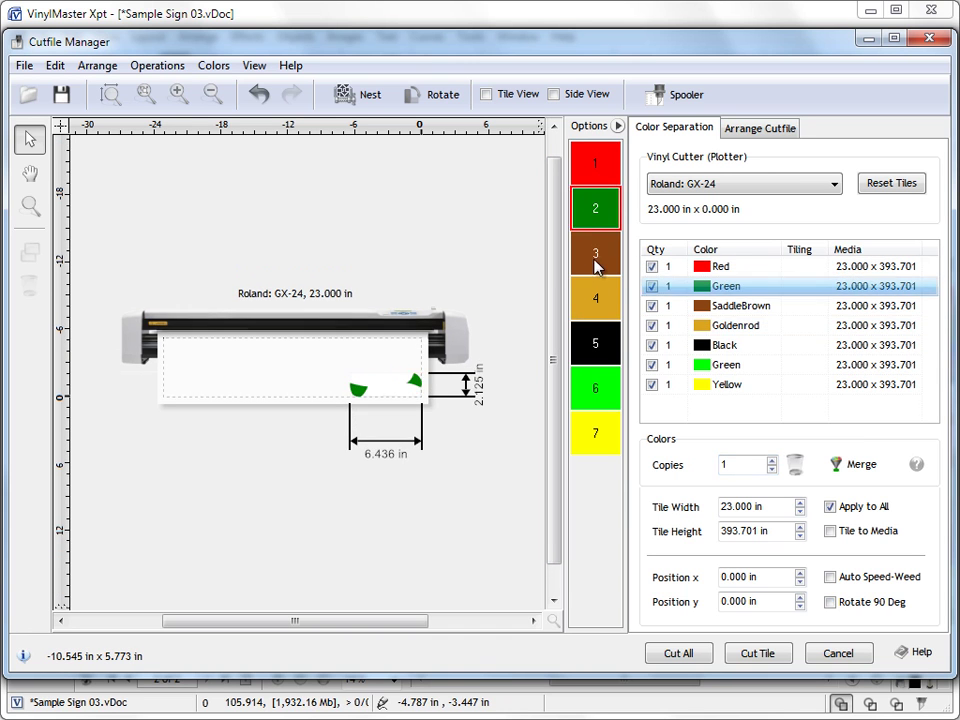
left_click(597, 262)
left_click(596, 298)
left_click(596, 343)
left_click(596, 388)
left_click(596, 433)
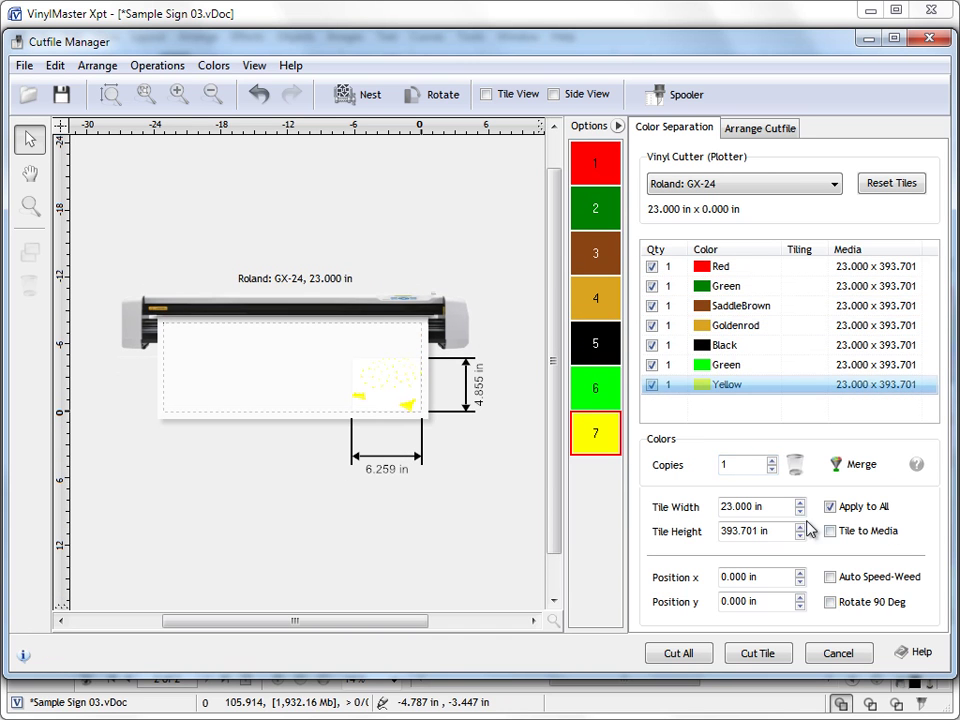
left_click(609, 344)
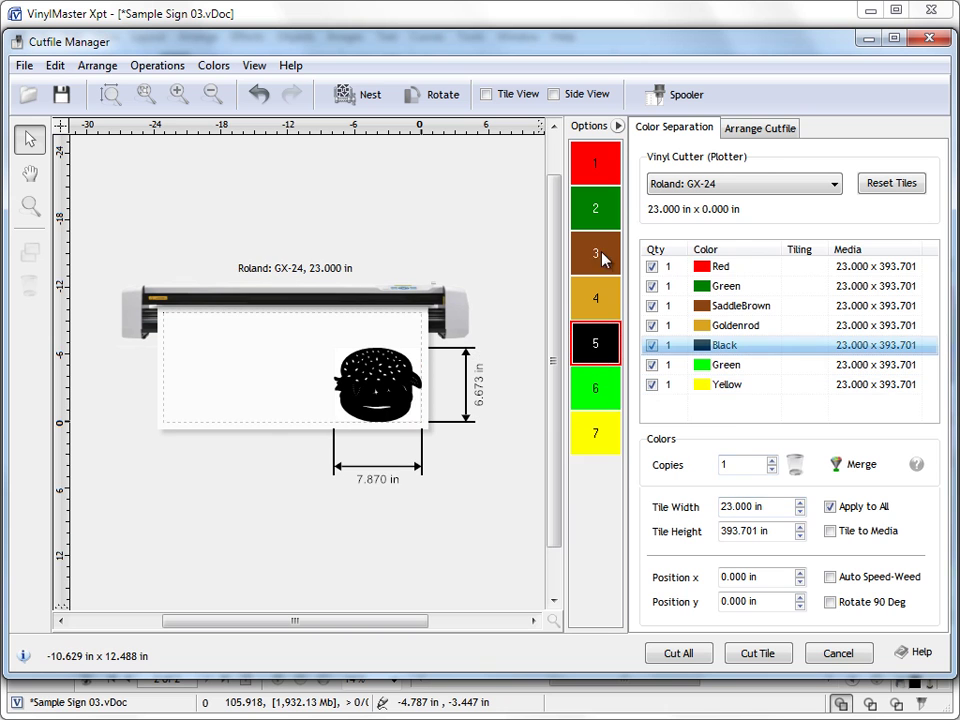
In Arrange Cutfile, scale the black burger to 500% and zoom out to see it
left_click(765, 132)
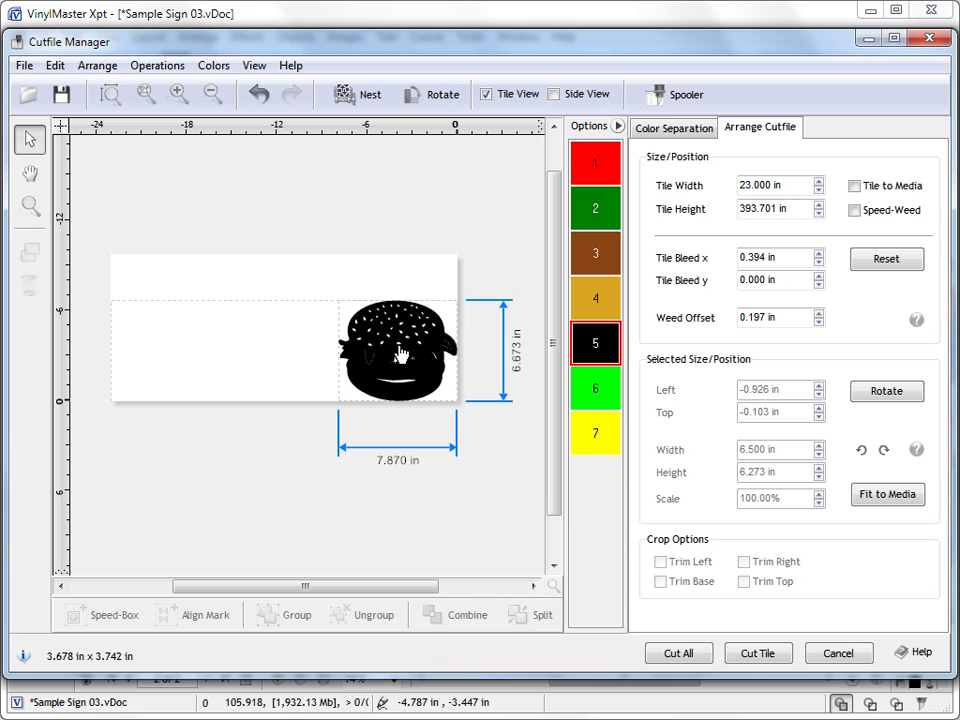
left_click(399, 371)
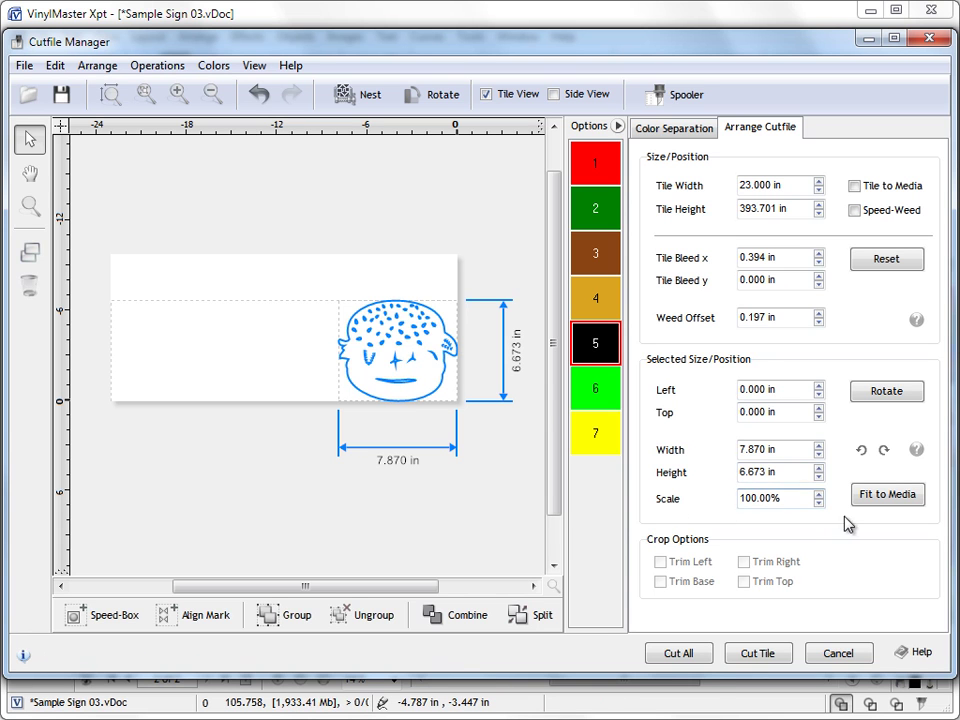
left_click_drag(768, 498, 707, 492)
type("5")
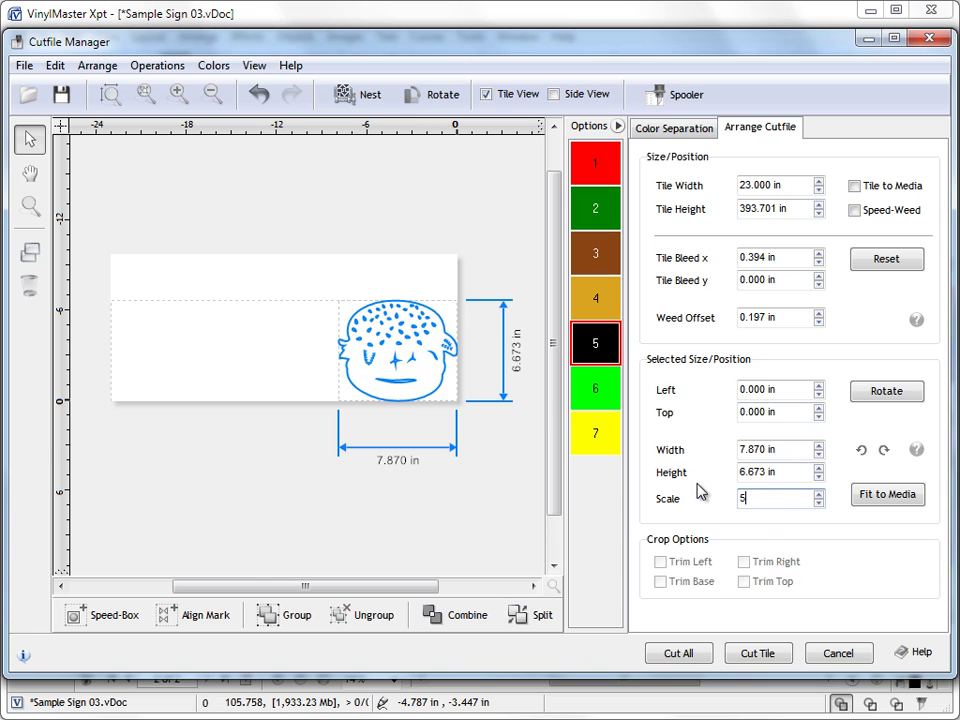
type("00")
key("Return")
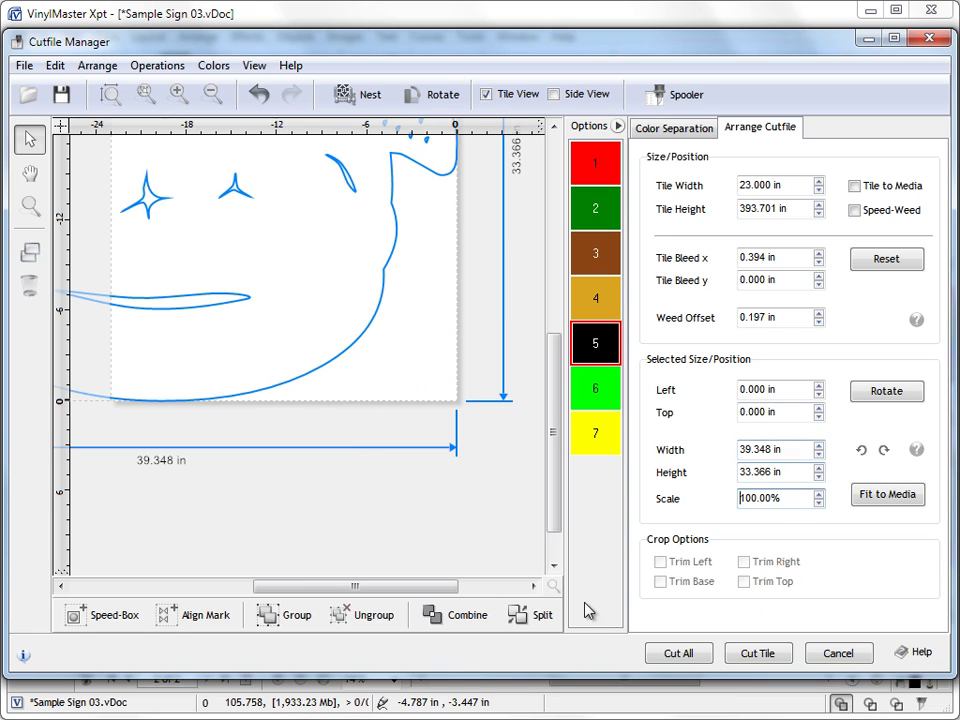
left_click(553, 589)
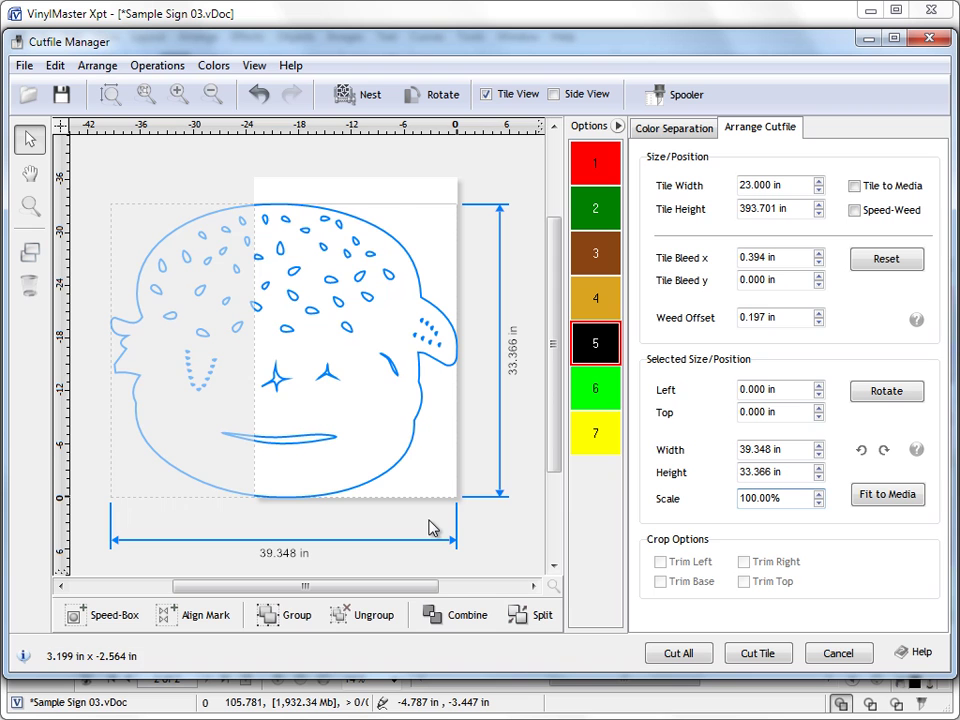
Tile the black layer to media and preview tiles 5 and 5 (2) in Color Separation. Then undo twice
left_click(855, 186)
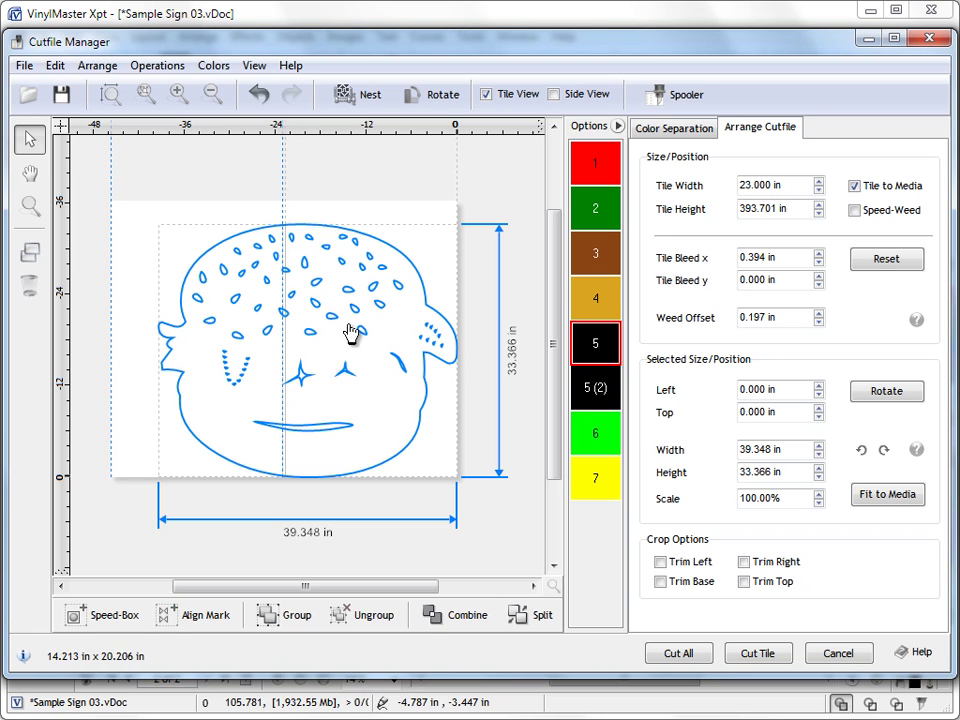
left_click(668, 132)
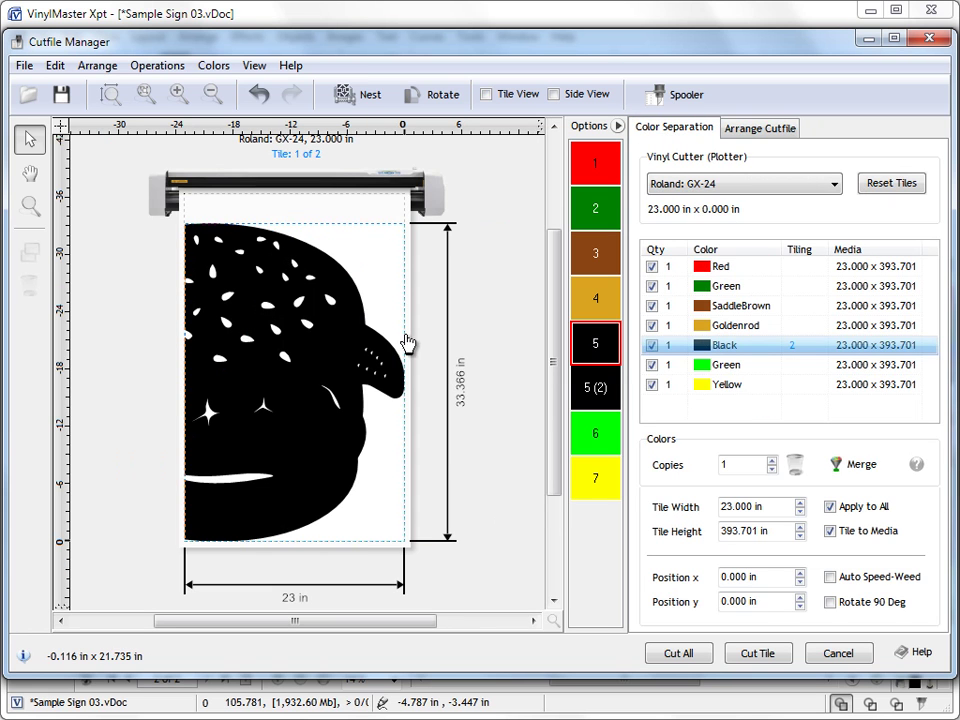
left_click(616, 398)
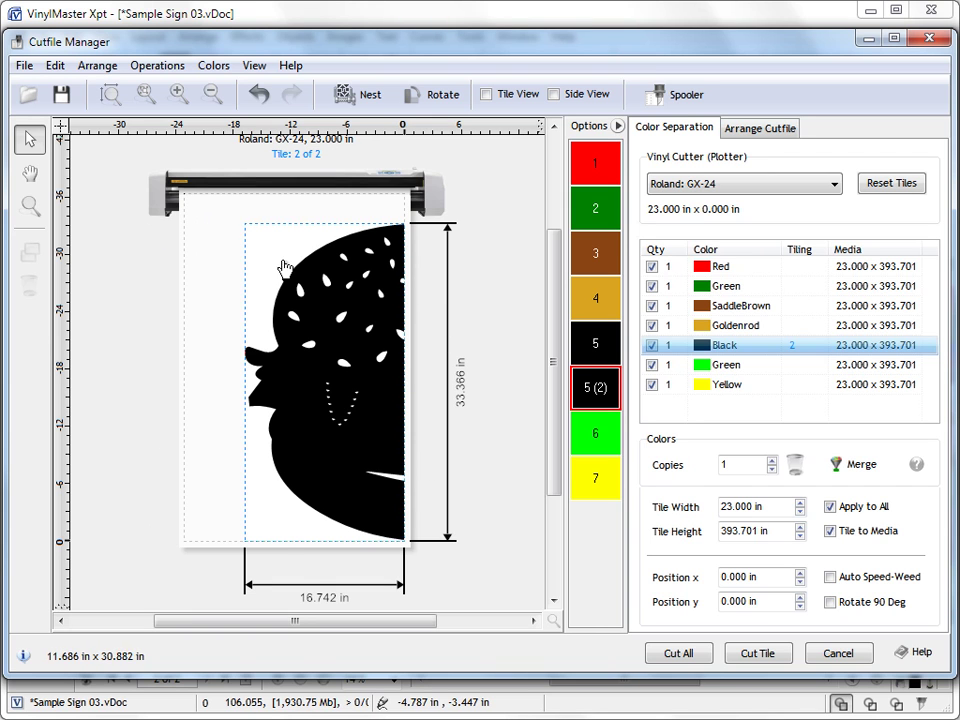
left_click(602, 334)
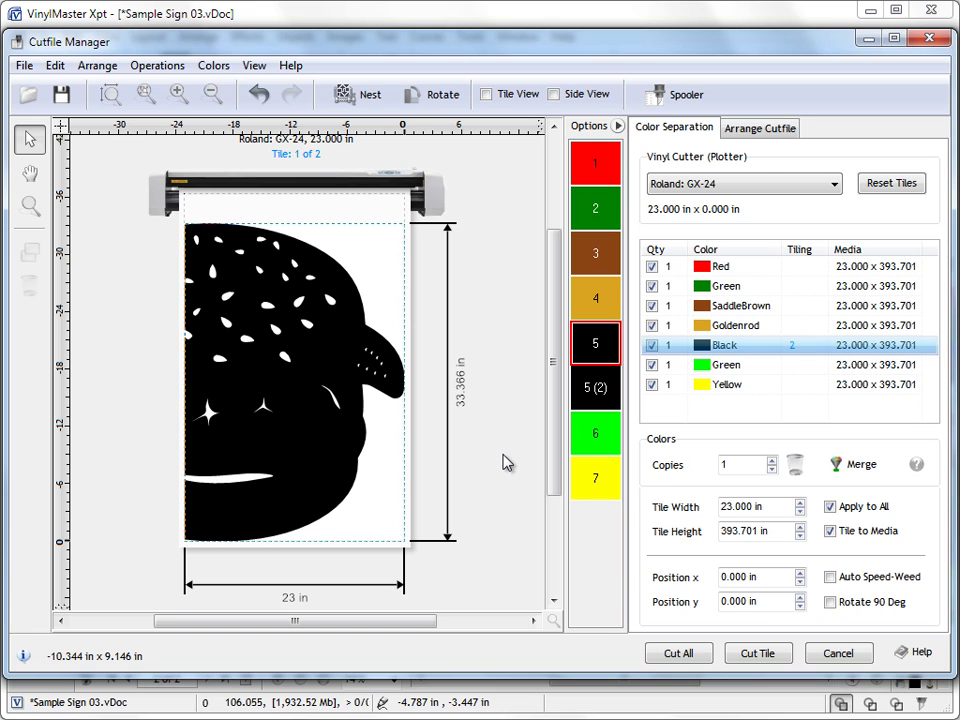
left_click(258, 95)
left_click(258, 95)
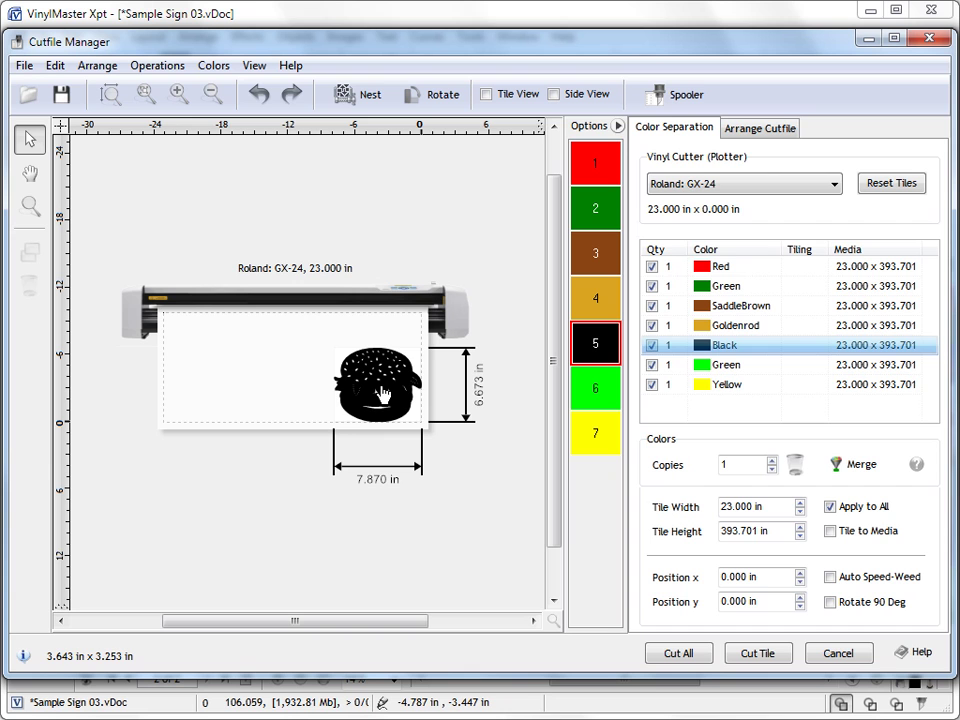
left_click(800, 573)
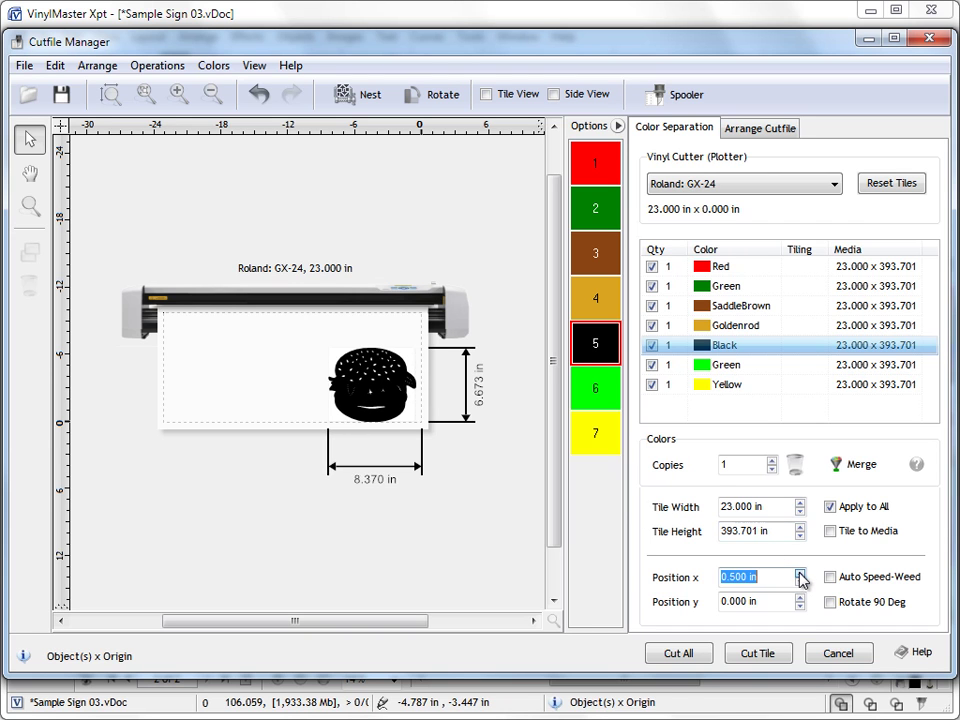
left_click(800, 573)
left_click(800, 573)
left_click(800, 597)
left_click(800, 597)
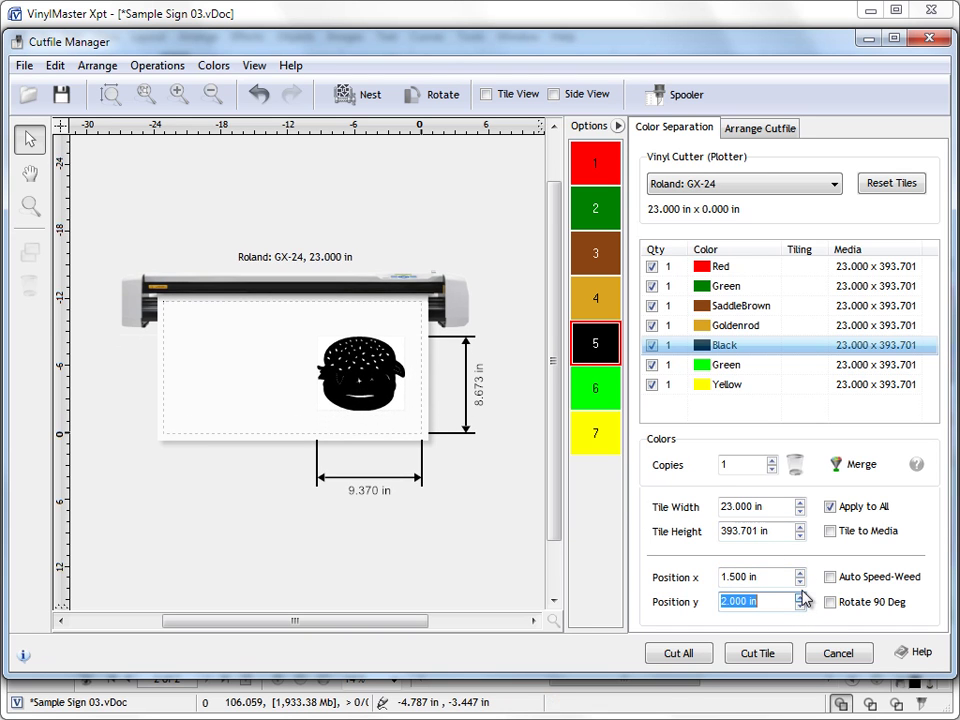
left_click(800, 573)
left_click(800, 575)
left_click(800, 575)
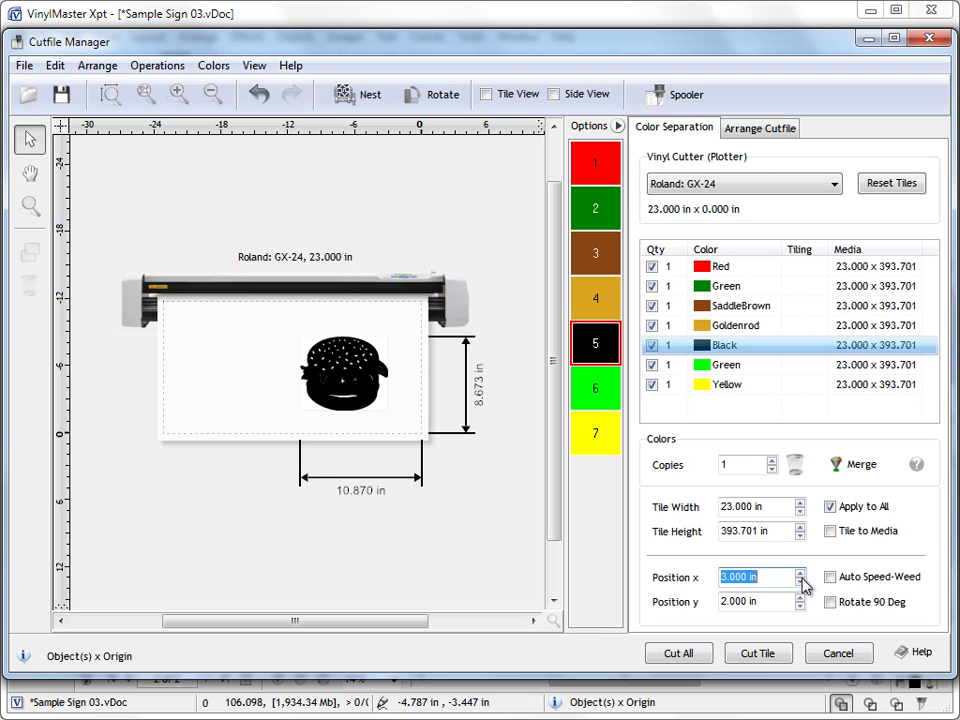
left_click(800, 582)
left_click(800, 582)
left_click(800, 582)
left_click(800, 582)
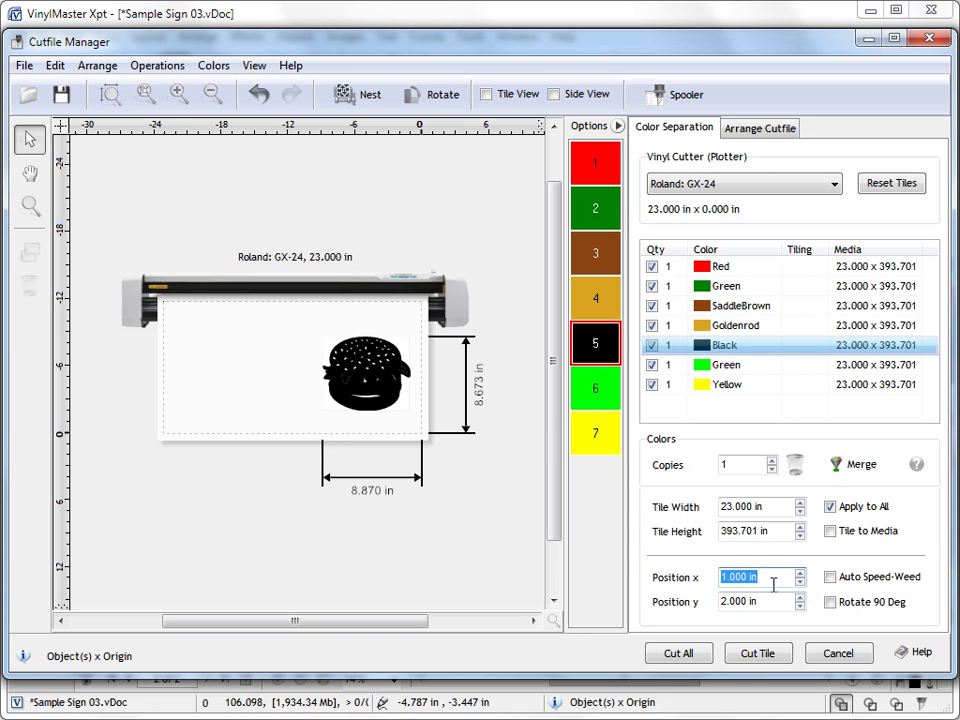
type("5")
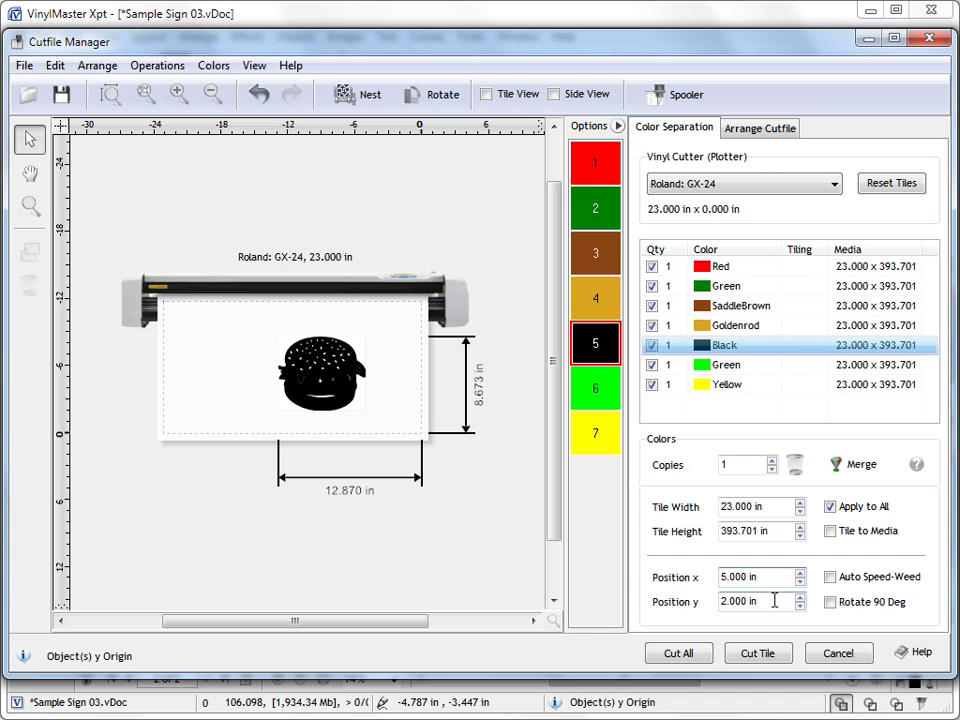
left_click_drag(774, 600, 707, 604)
type("2.3")
key("Return")
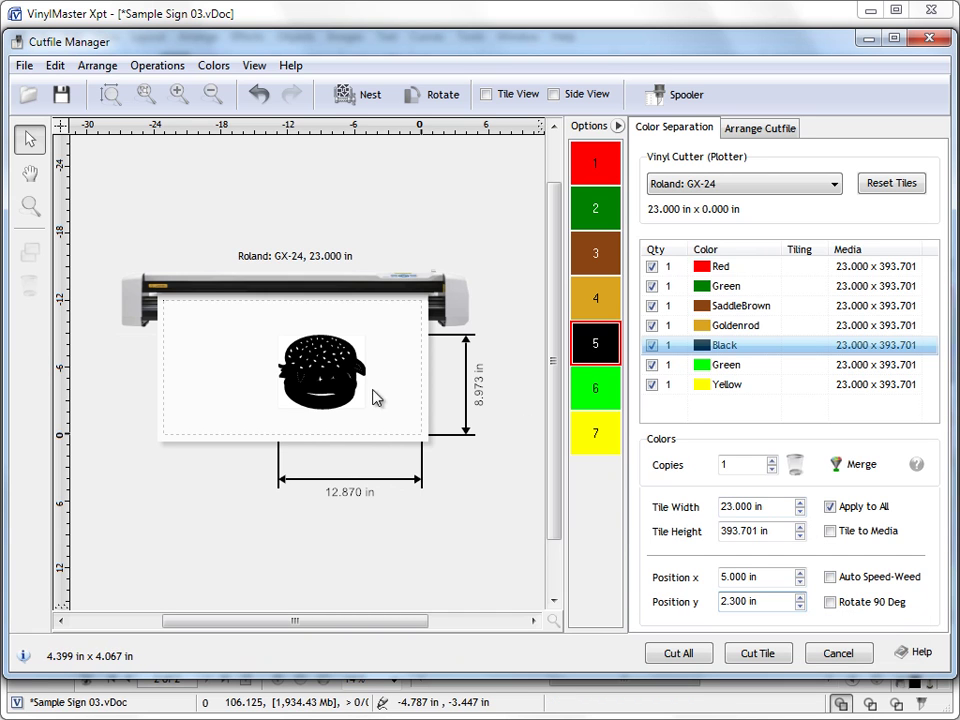
left_click_drag(782, 579, 670, 572)
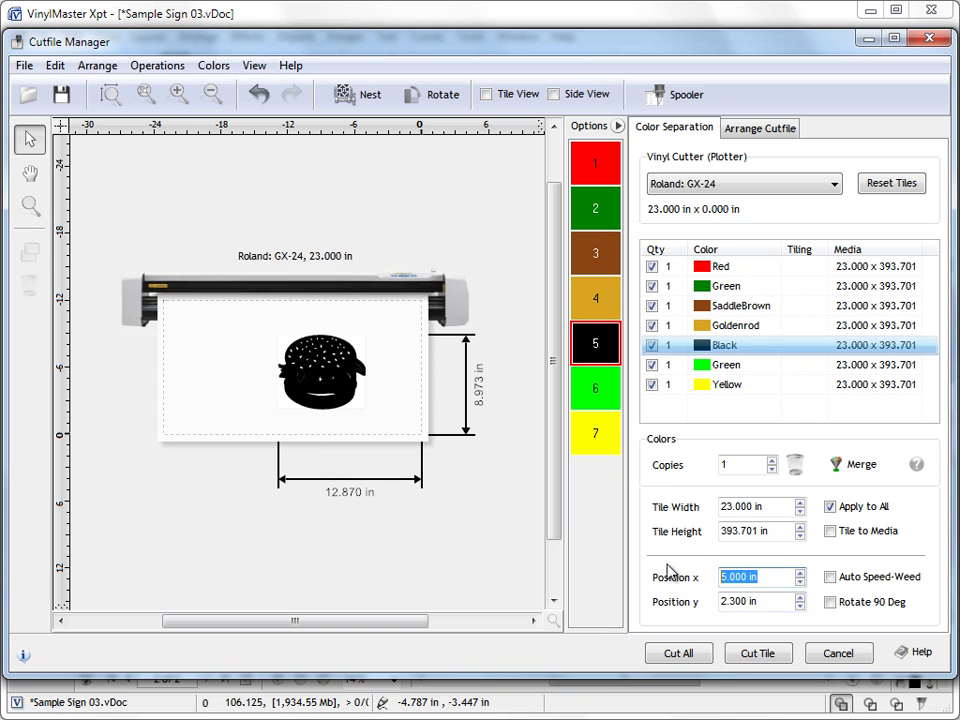
type("0")
key("Return")
left_click_drag(782, 602, 645, 600)
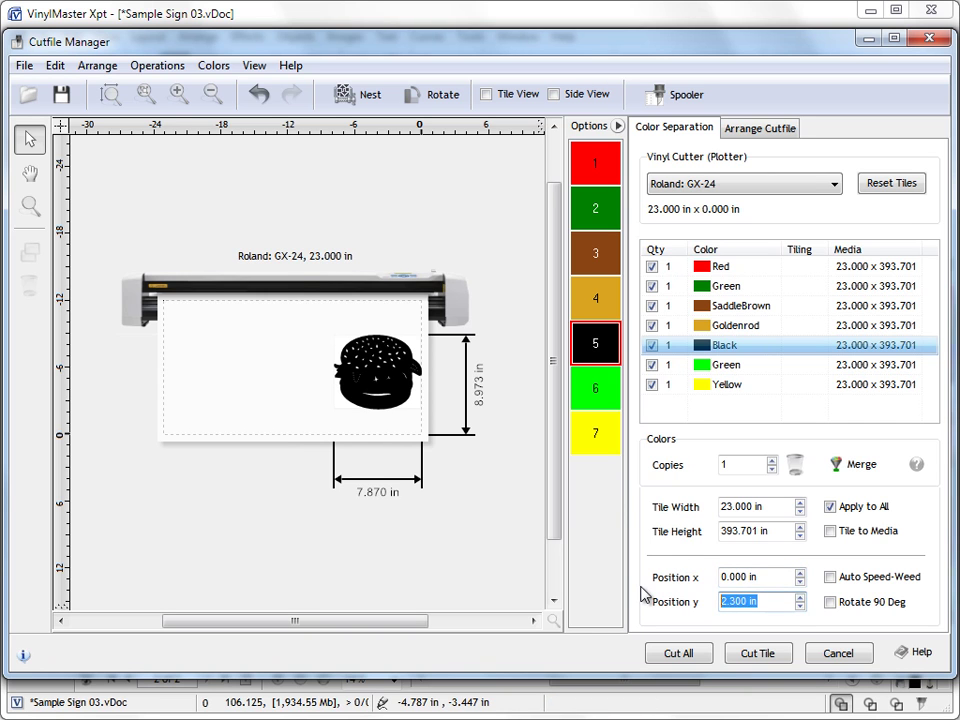
type("0")
key("Return")
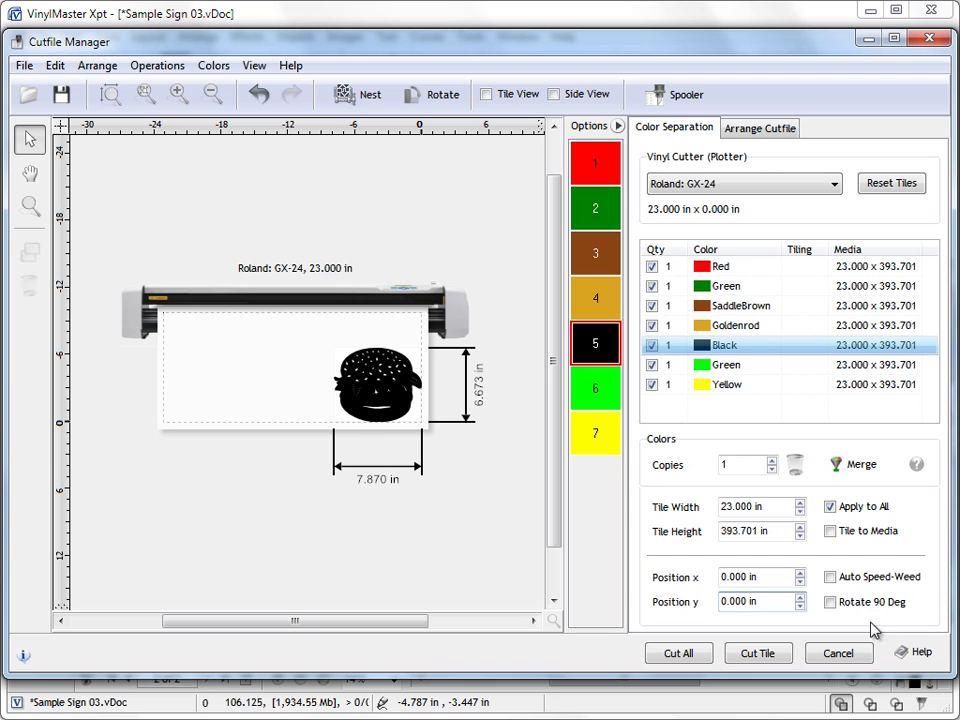
With Apply to All off, set the black layer to 4 copies, then undo back to one
left_click(831, 507)
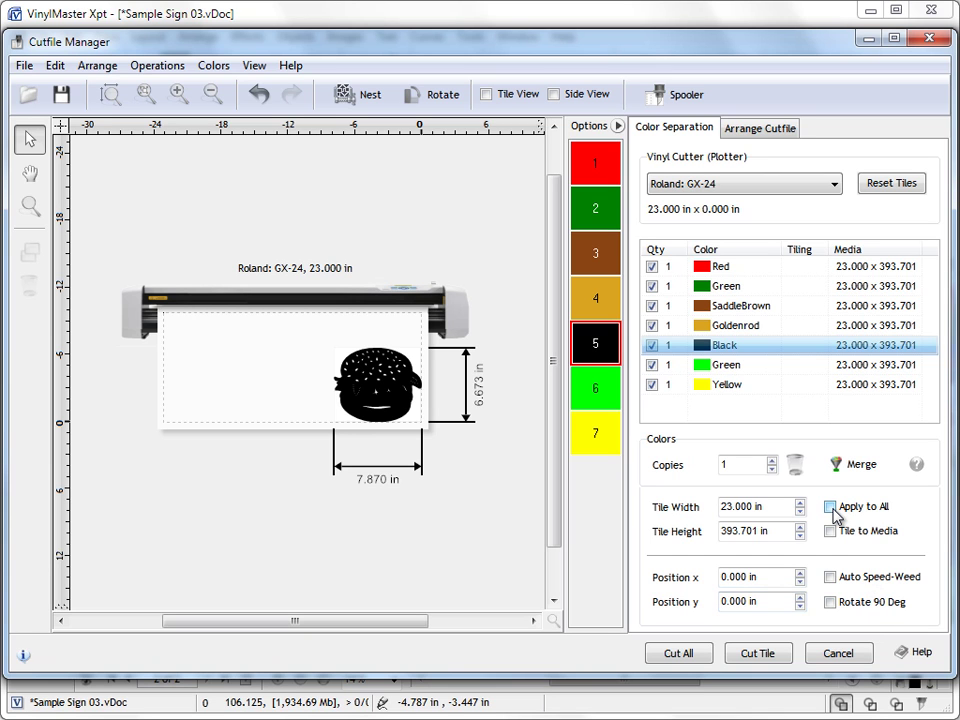
left_click(777, 463)
left_click(777, 463)
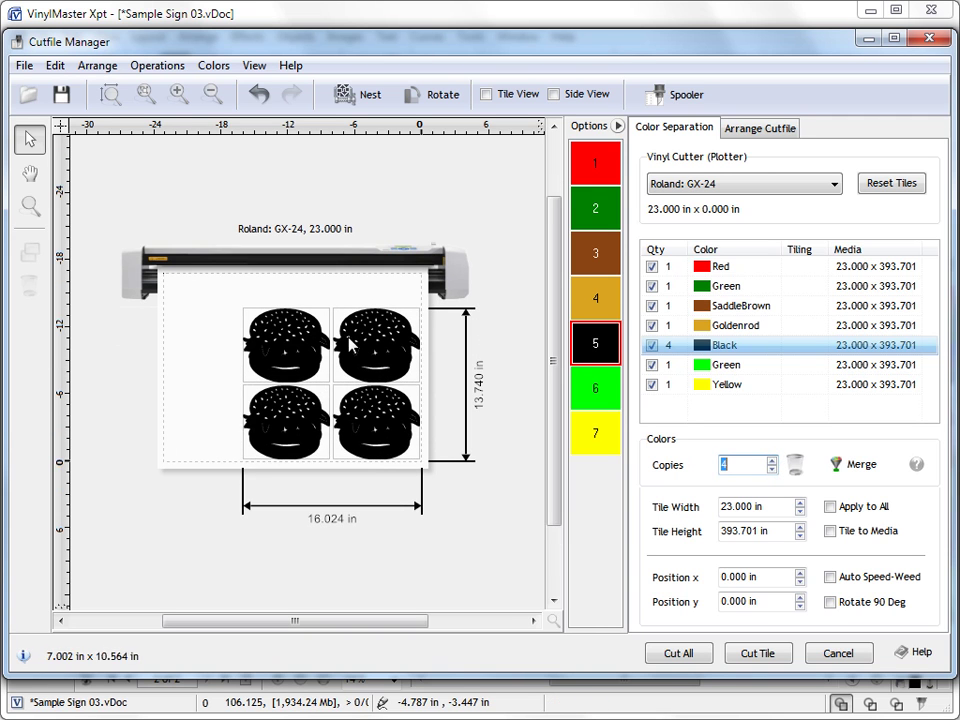
left_click(578, 300)
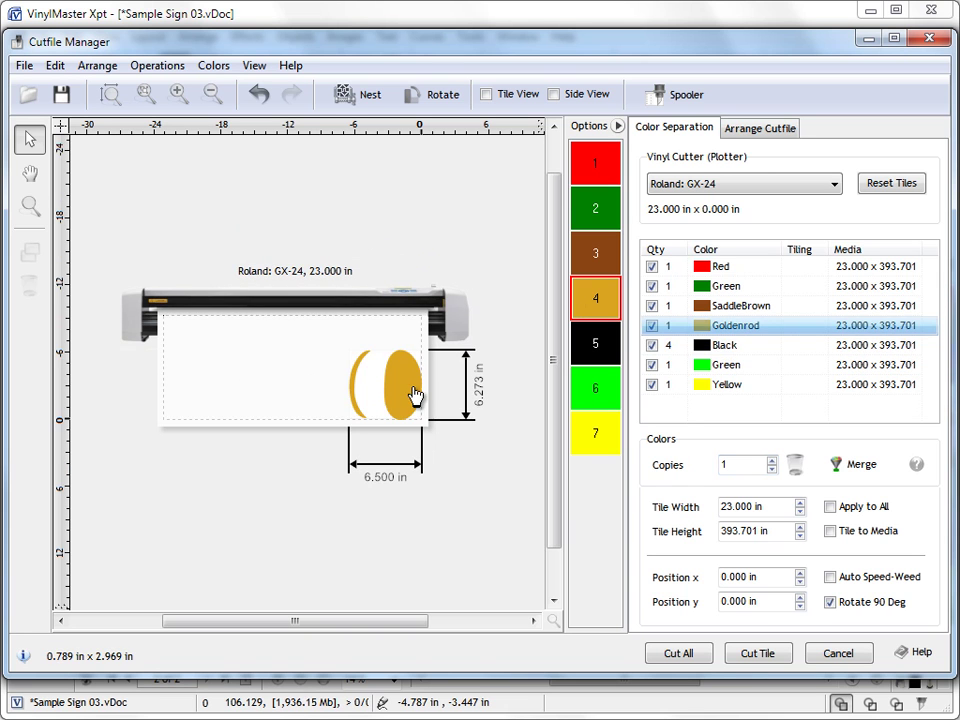
left_click(728, 347)
left_click(258, 94)
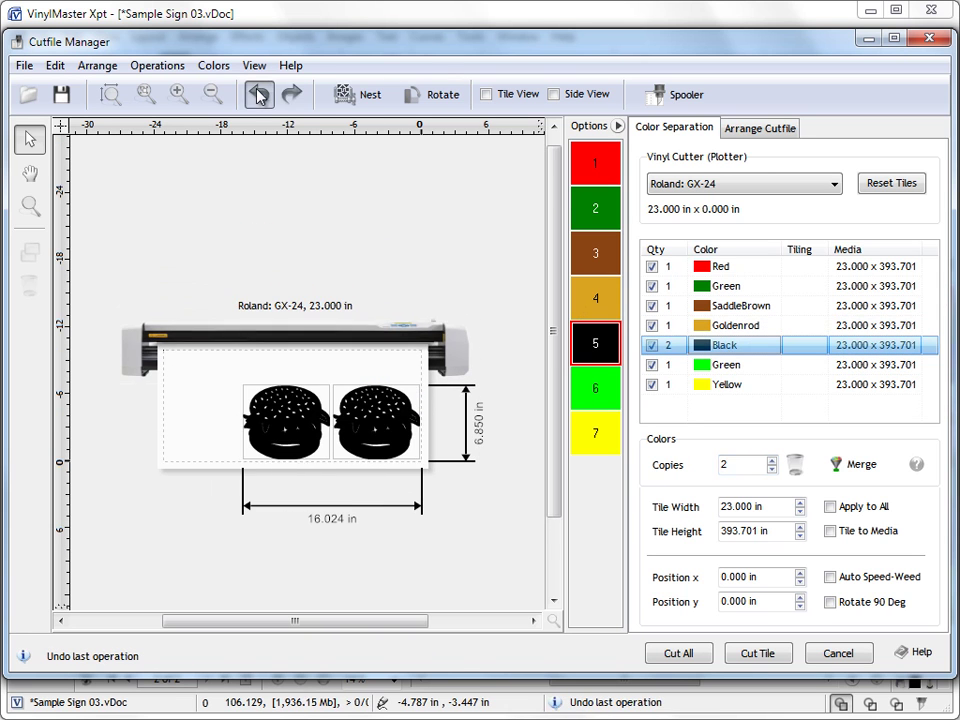
left_click(258, 94)
With Apply to All on, set 3 copies and preview Goldenrod and Green. Then return to 1 copy
left_click(830, 506)
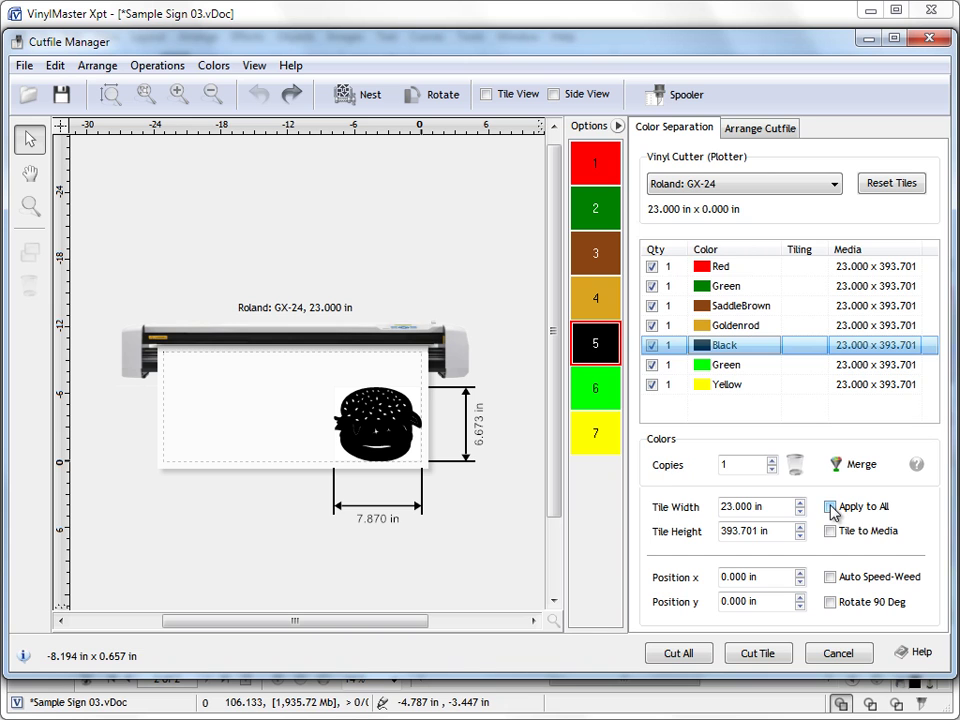
left_click(772, 460)
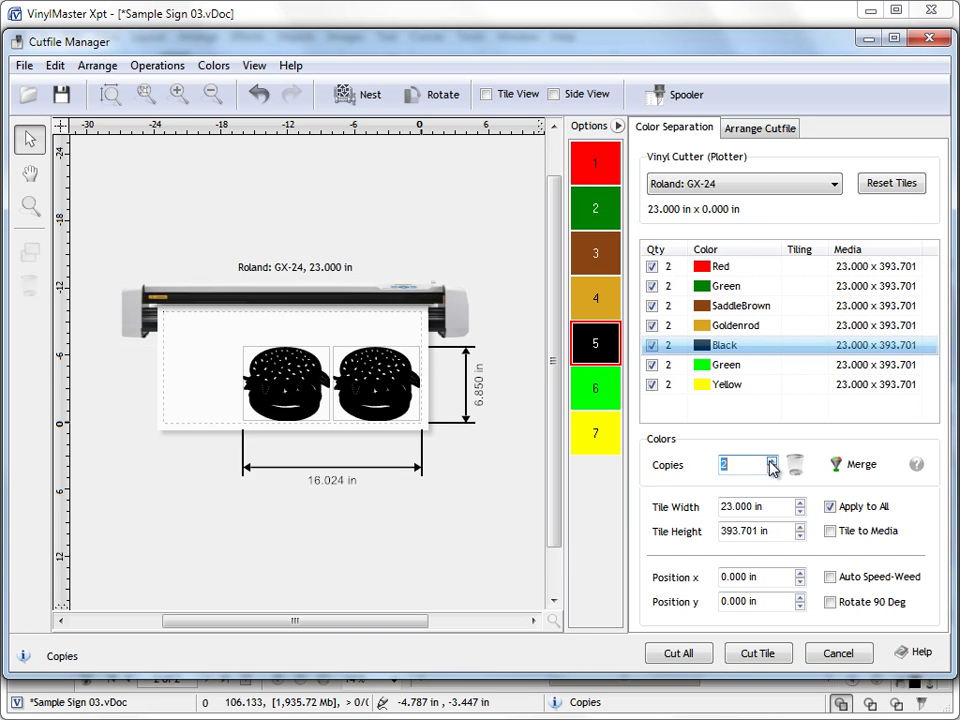
left_click(772, 460)
left_click(672, 328)
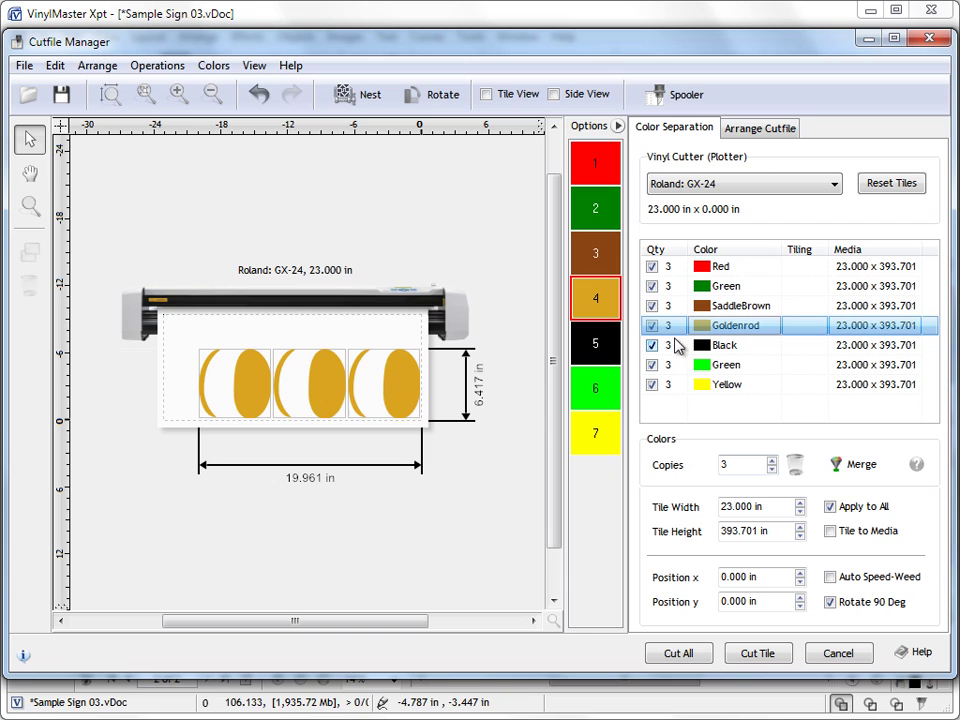
left_click(702, 289)
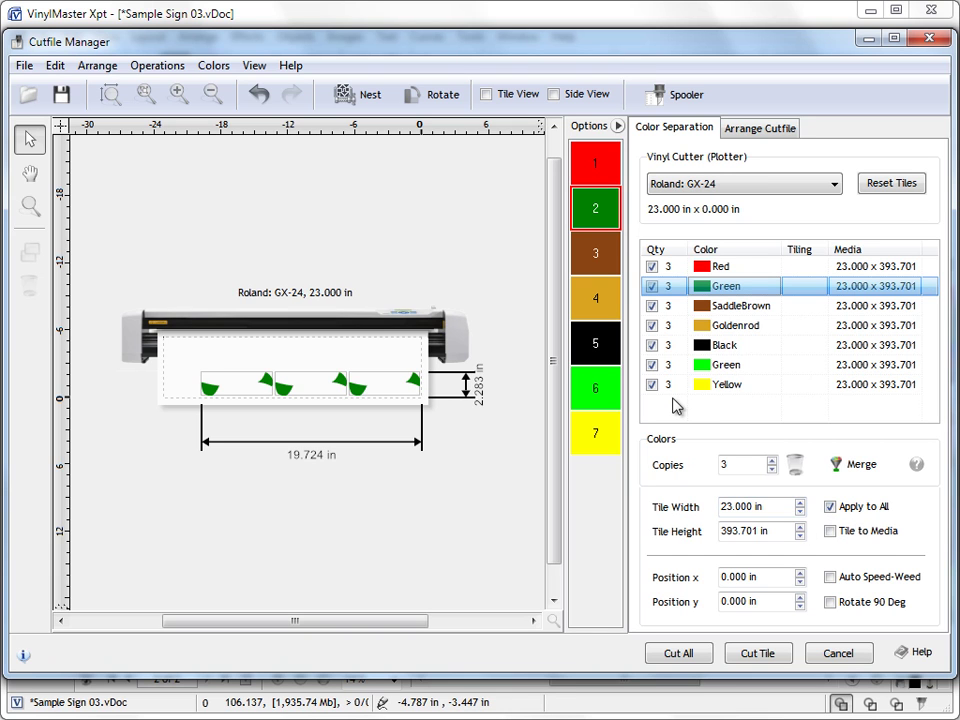
left_click(772, 470)
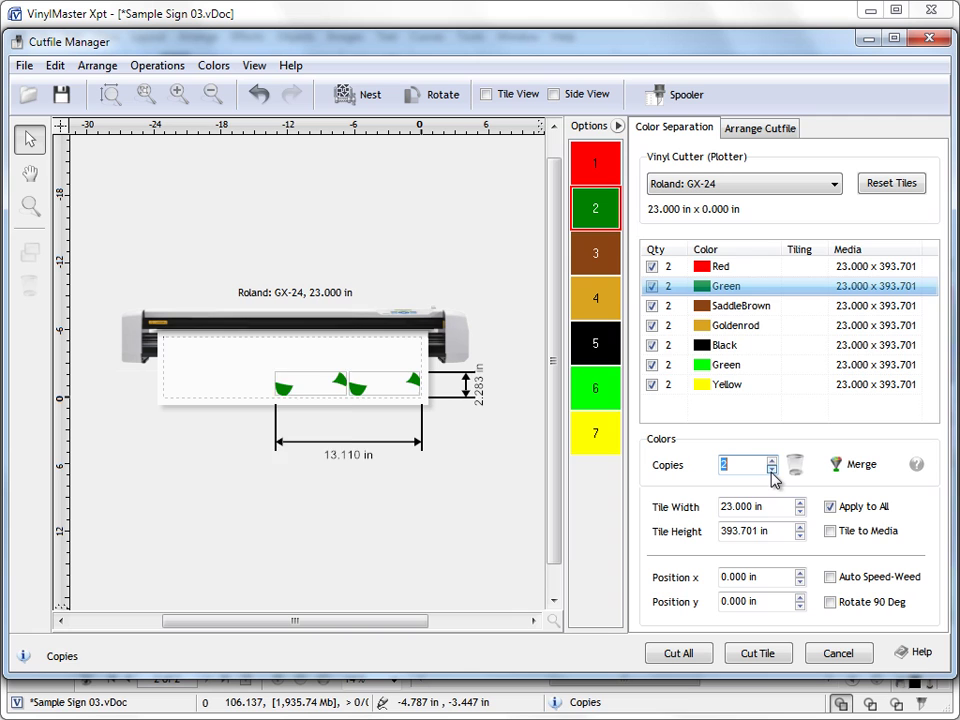
left_click(772, 470)
On the black layer, toggle Auto Speed-Weed and Rotate 90 Deg, leaving both off
left_click(595, 343)
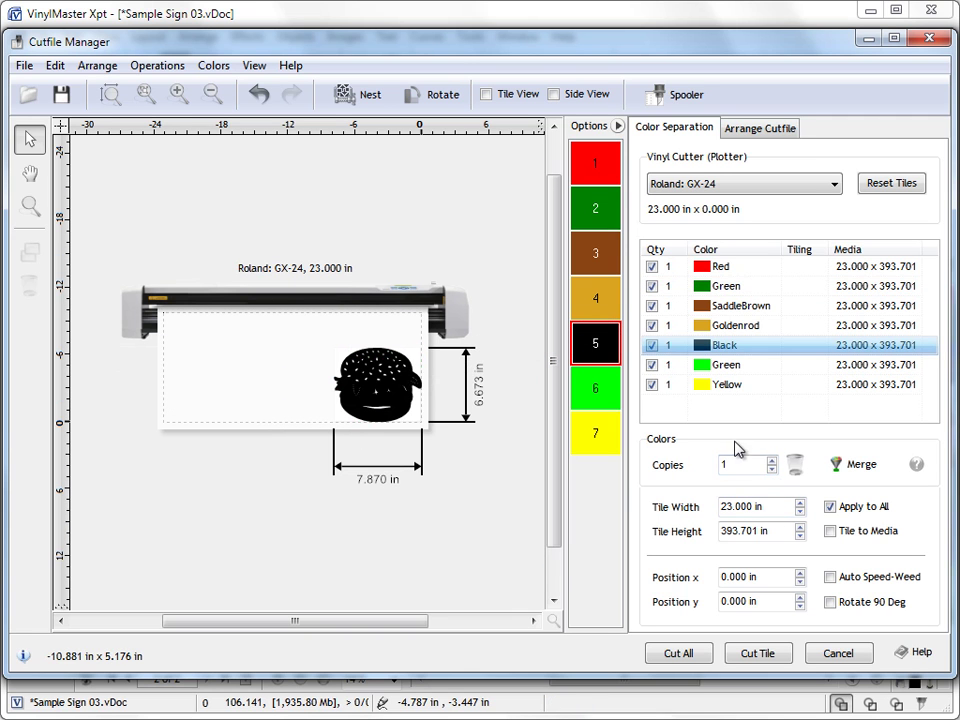
left_click(863, 580)
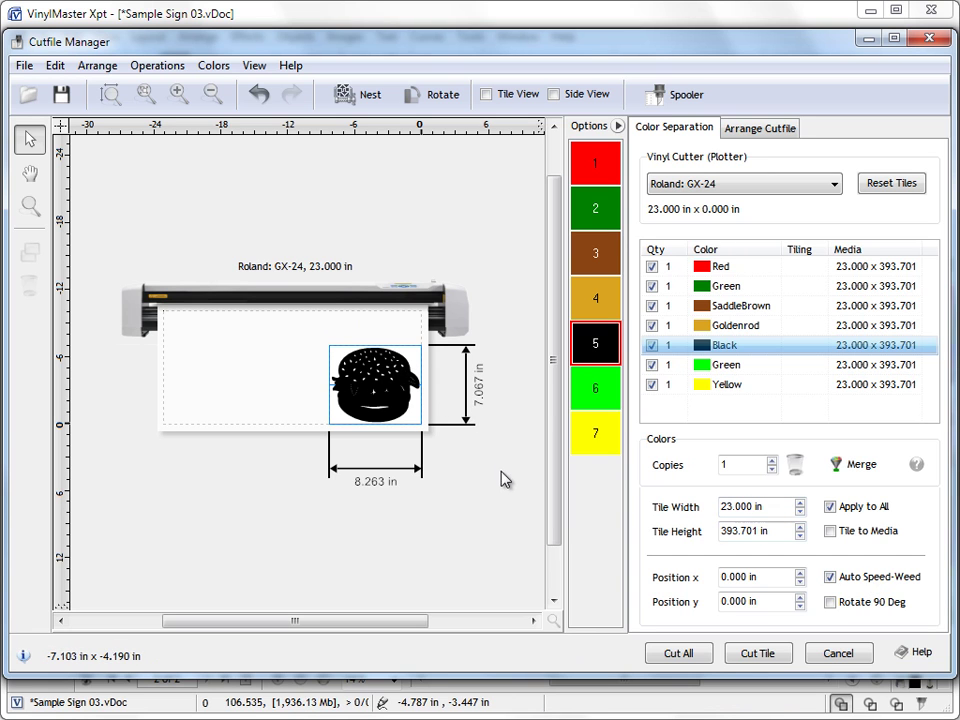
left_click(830, 577)
left_click(839, 608)
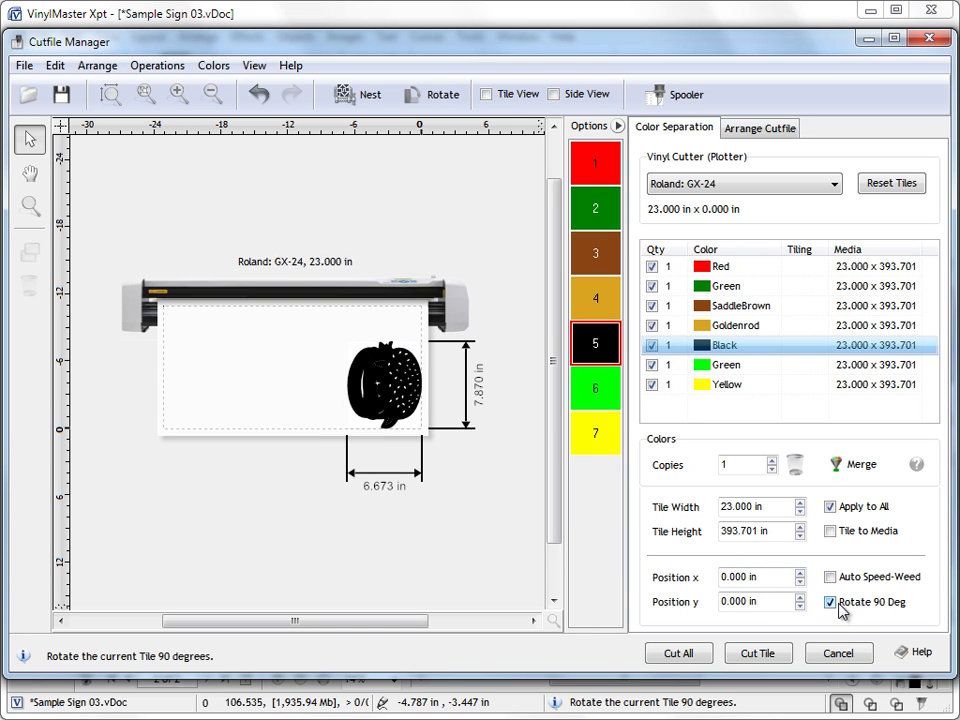
left_click(839, 608)
left_click(839, 608)
left_click(840, 608)
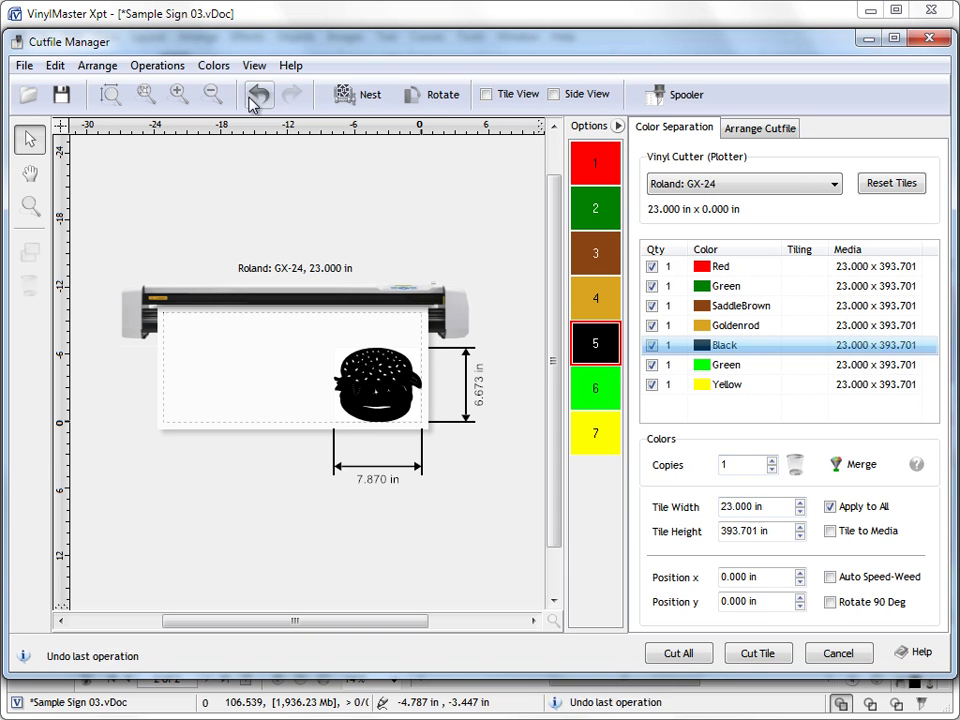
left_click(271, 66)
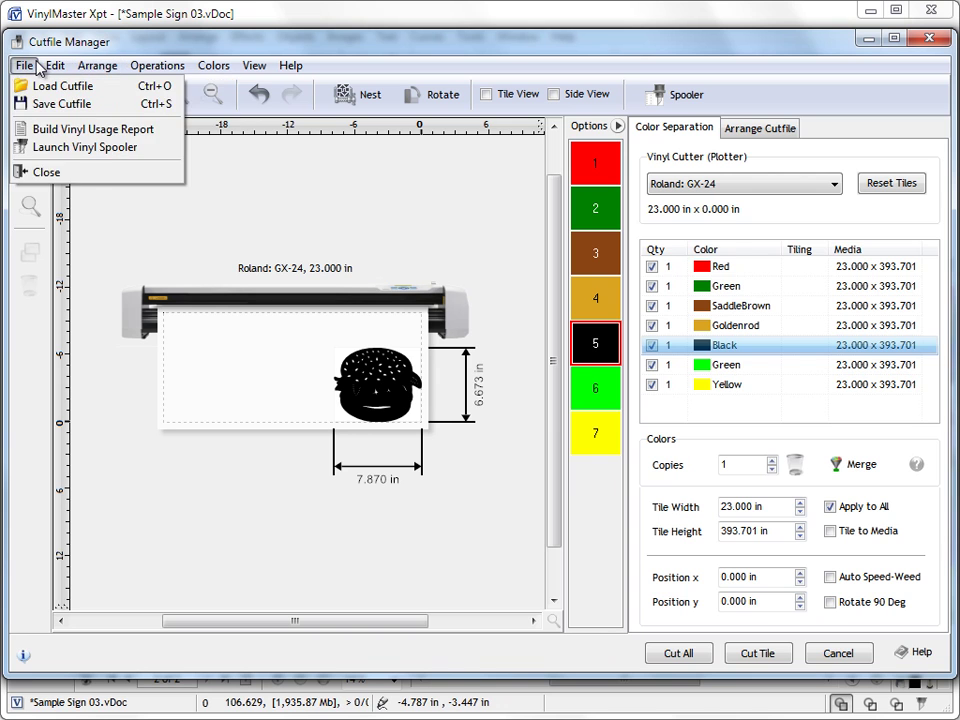
Switch the preview to wireframe, hide the dimension lines, and toggle Colors/All Black
mouse_move(67, 66)
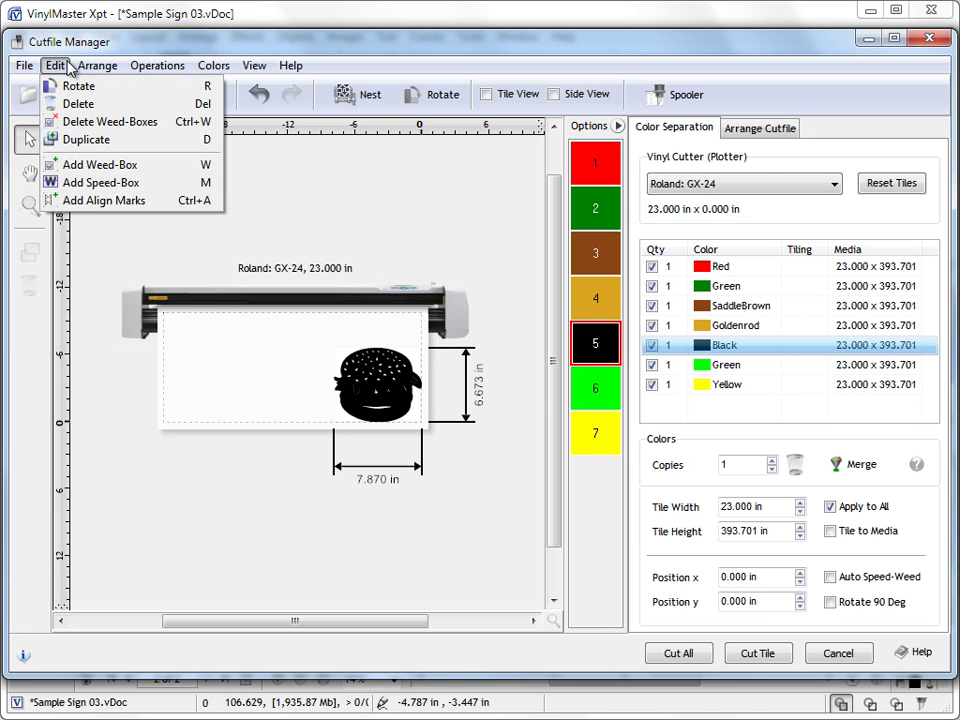
mouse_move(217, 75)
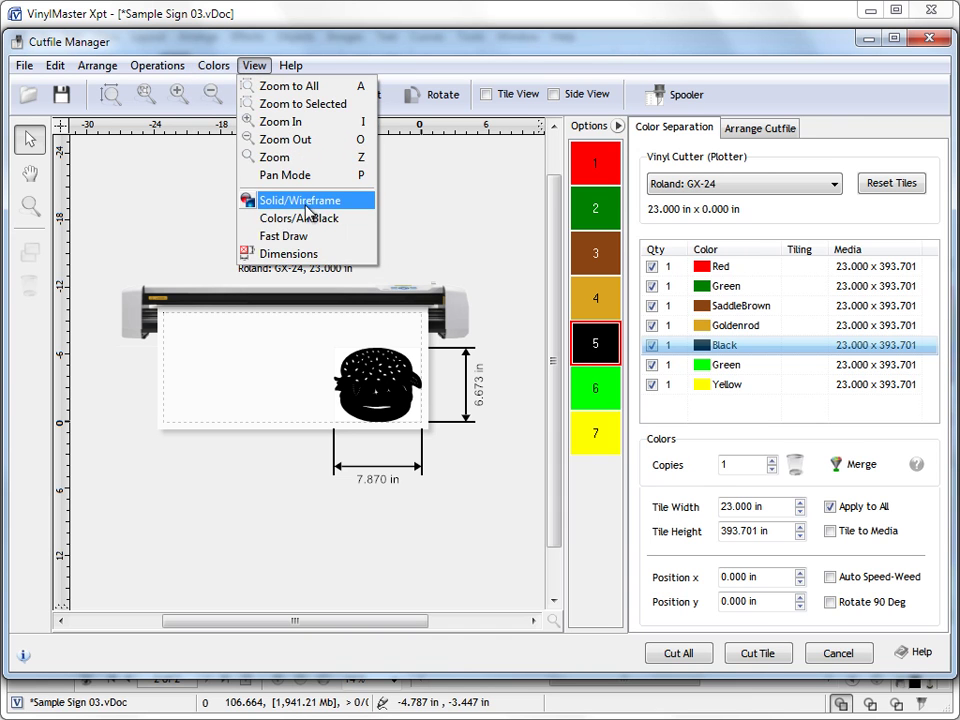
left_click(318, 202)
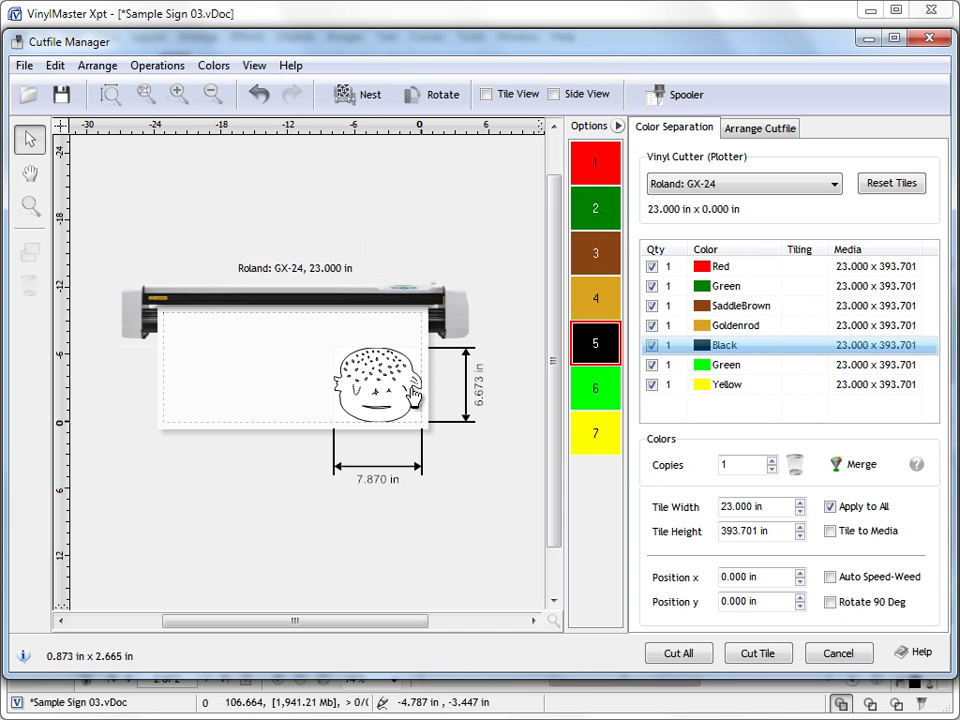
left_click(230, 68)
mouse_move(246, 75)
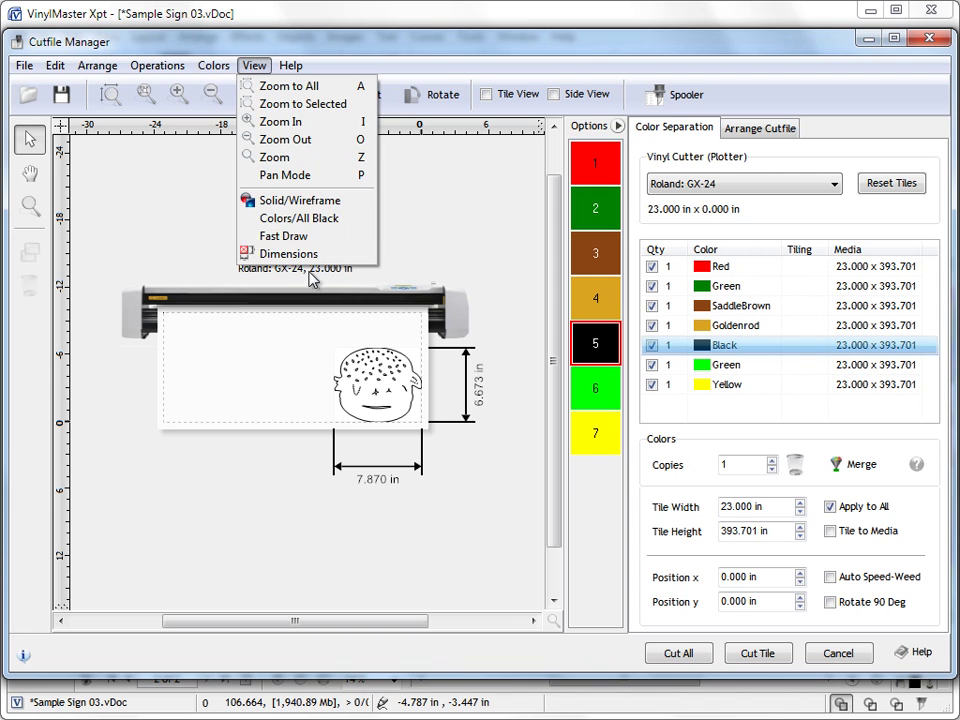
left_click(300, 253)
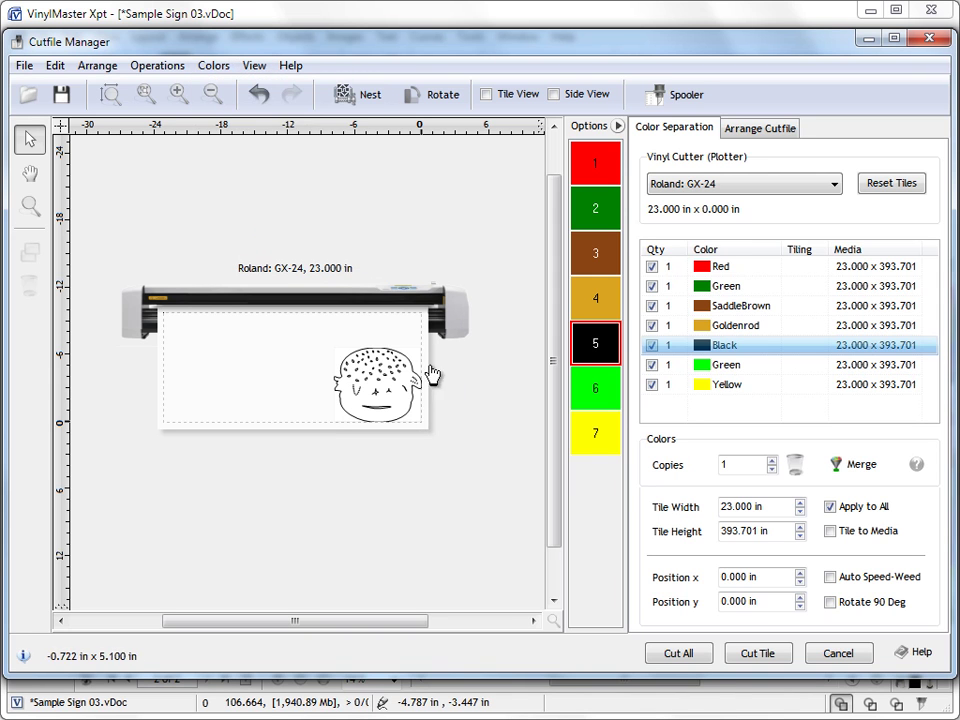
left_click(254, 65)
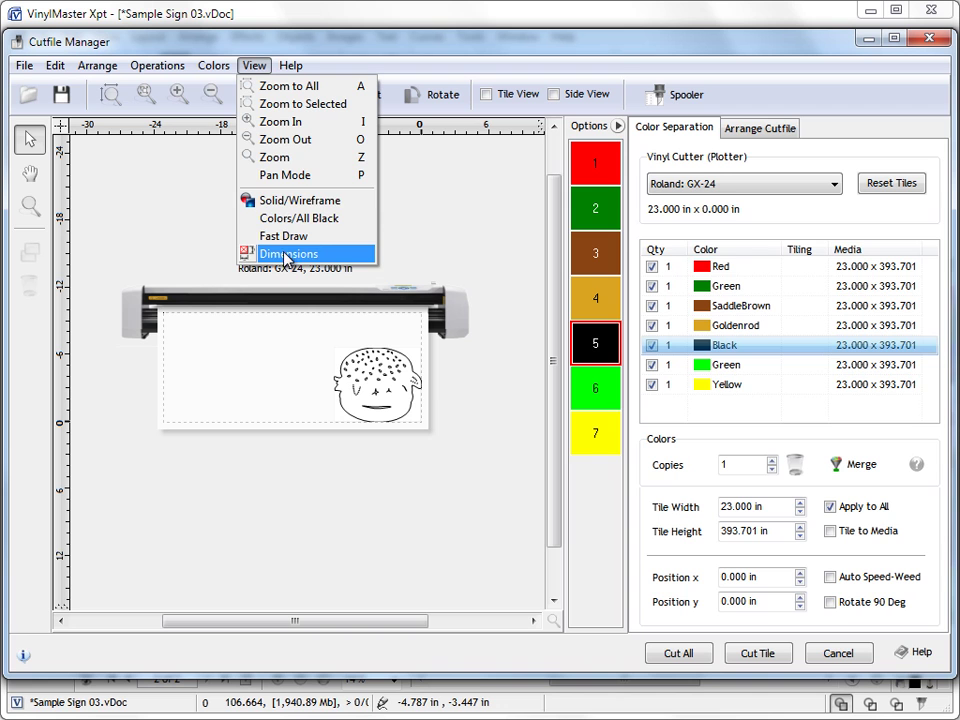
left_click(313, 220)
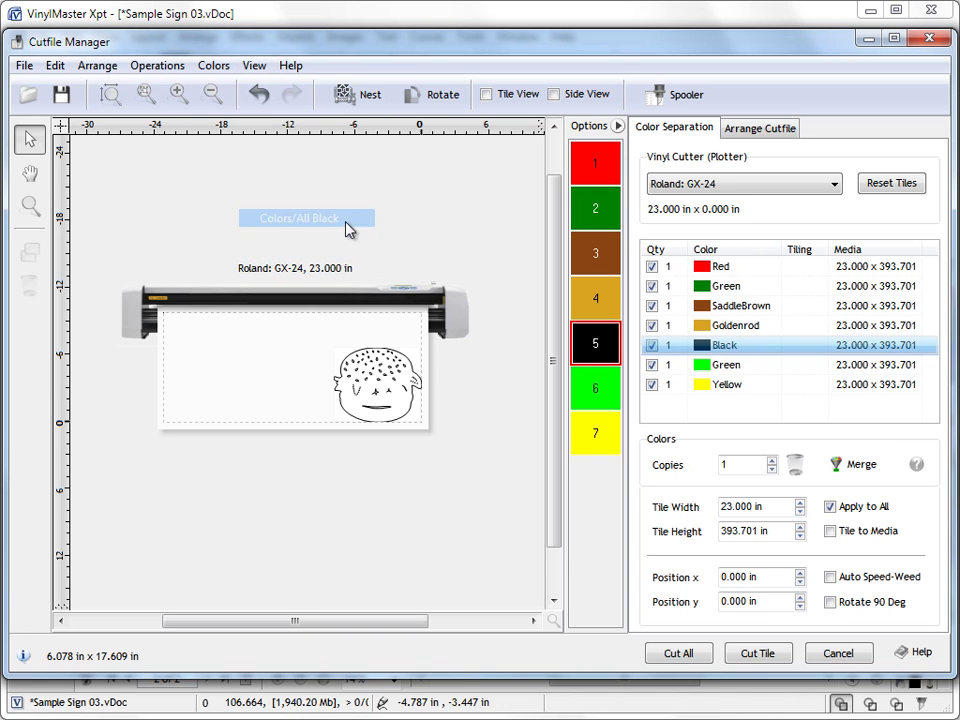
Preview the Green, Red, SaddleBrown, Goldenrod and Yellow layers in turn
left_click(592, 208)
left_click(595, 172)
left_click(595, 253)
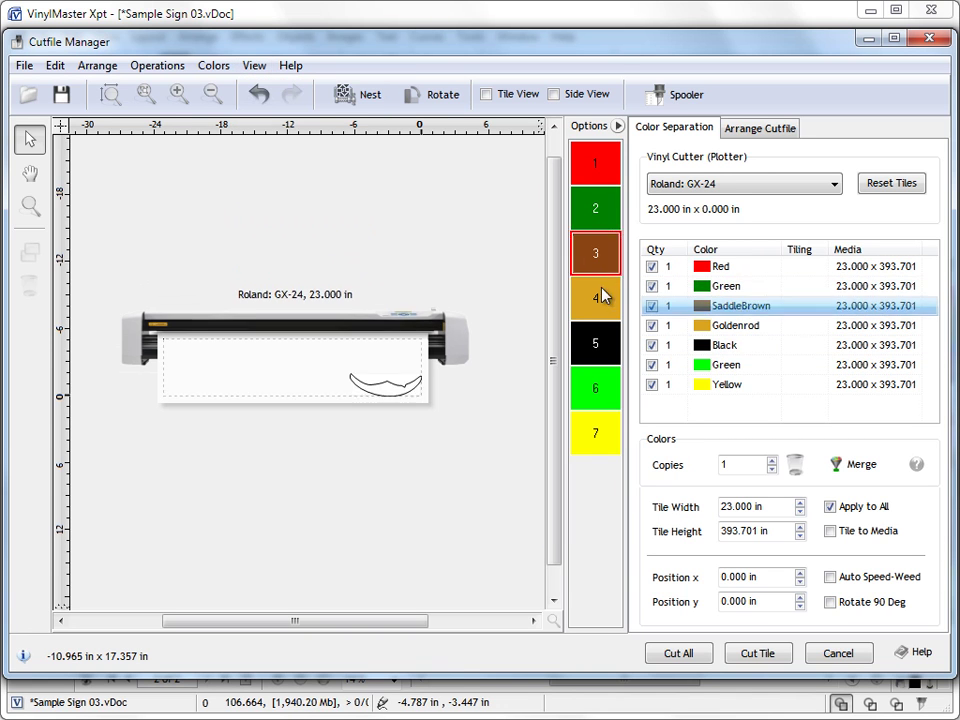
left_click(595, 298)
left_click(595, 433)
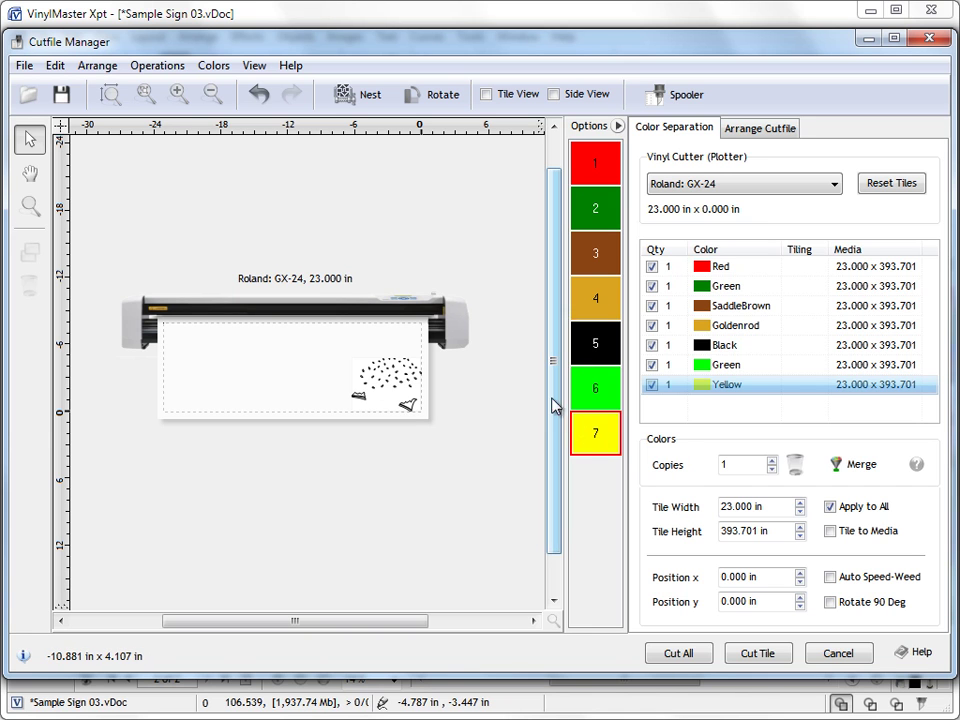
Cycle the Colors/All Black and Solid/Wireframe options, ending with the Yellow layer in actual colour
left_click(253, 67)
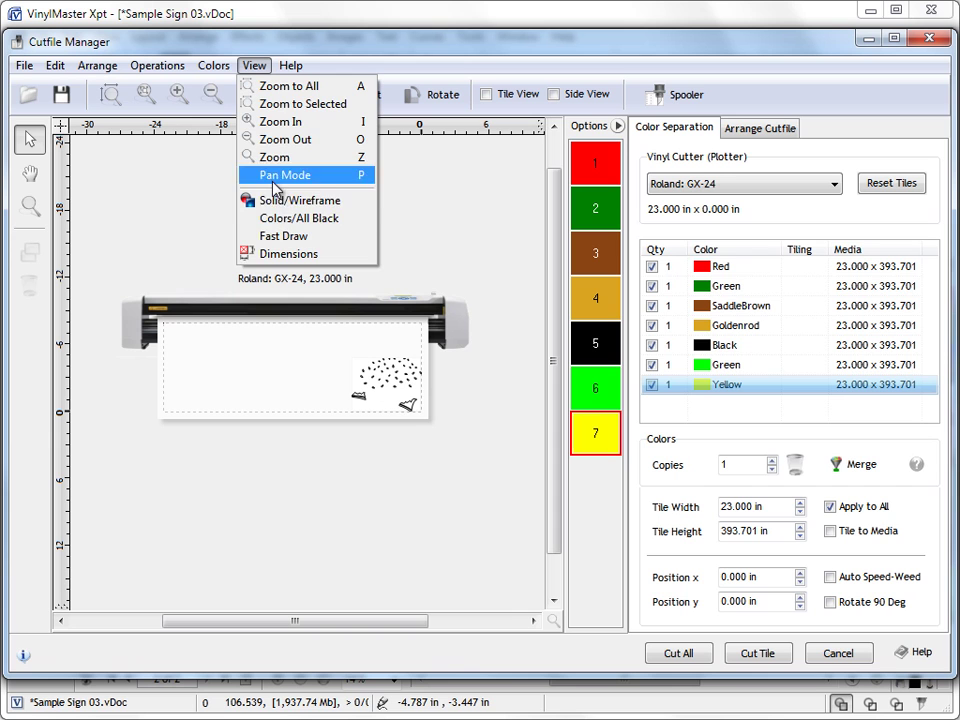
left_click(305, 219)
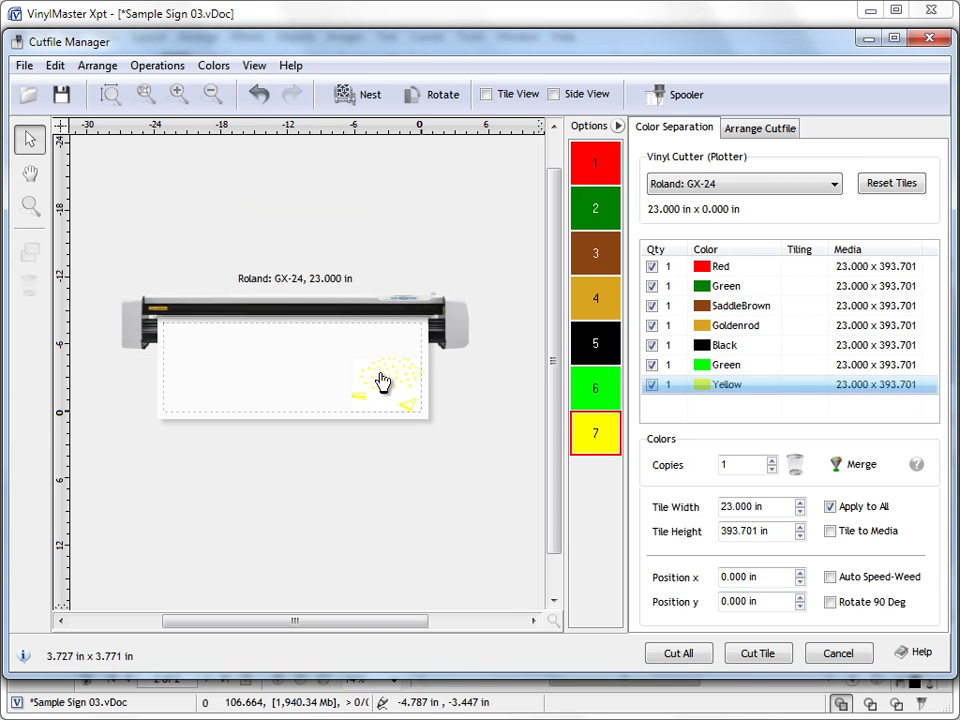
left_click(254, 66)
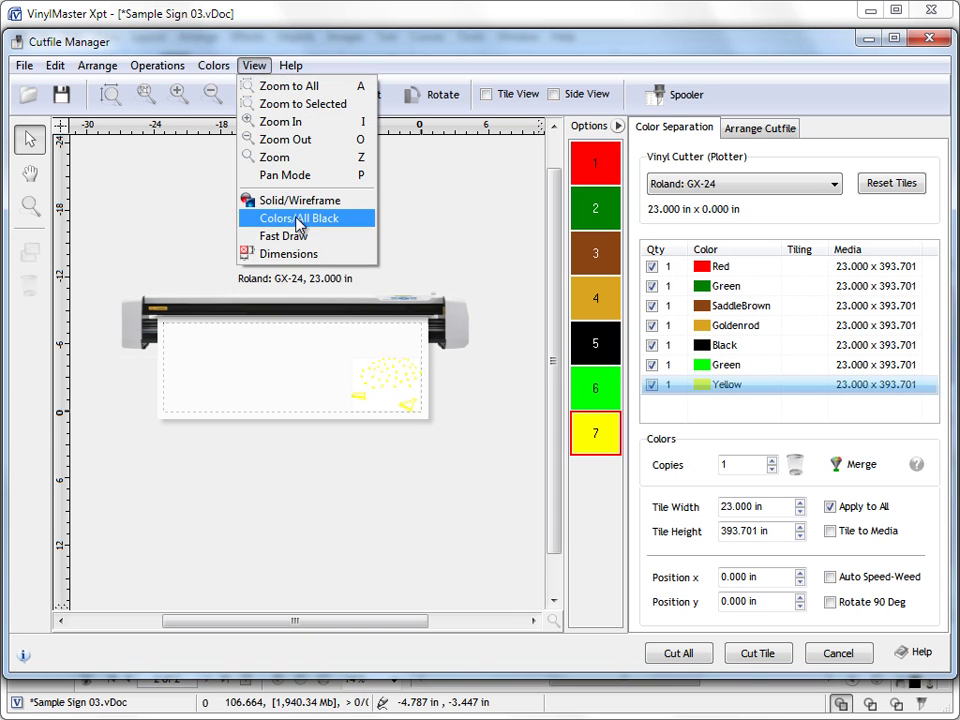
left_click(295, 218)
left_click(254, 66)
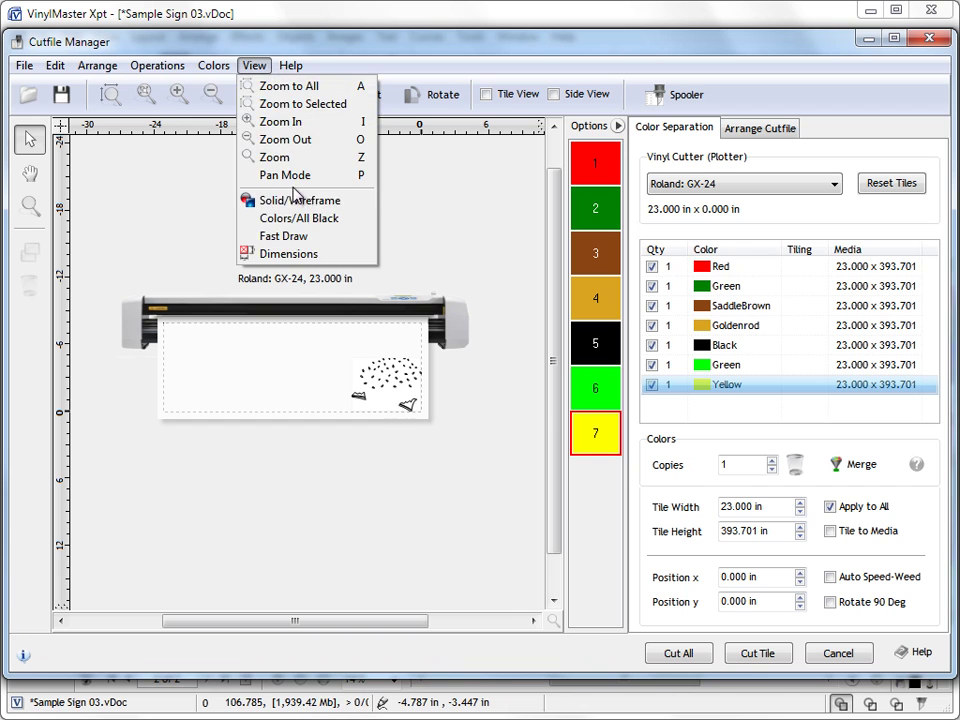
left_click(290, 200)
left_click(254, 66)
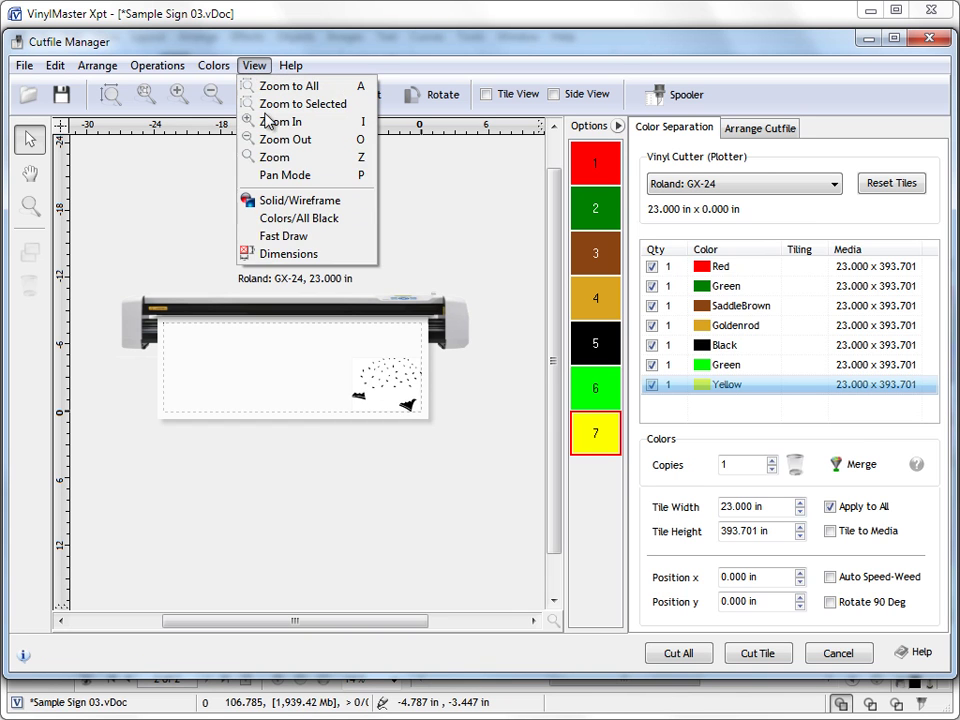
left_click(305, 224)
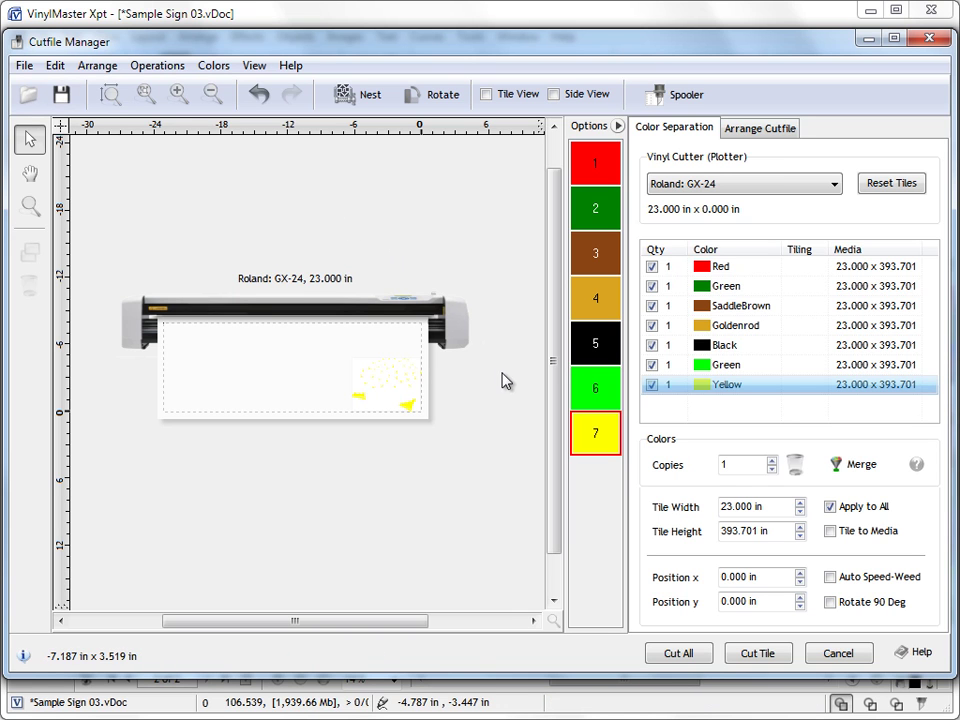
Switch to the Red layer and zoom into its artwork, then undo and zoom to show the whole job
left_click(581, 272)
left_click(594, 166)
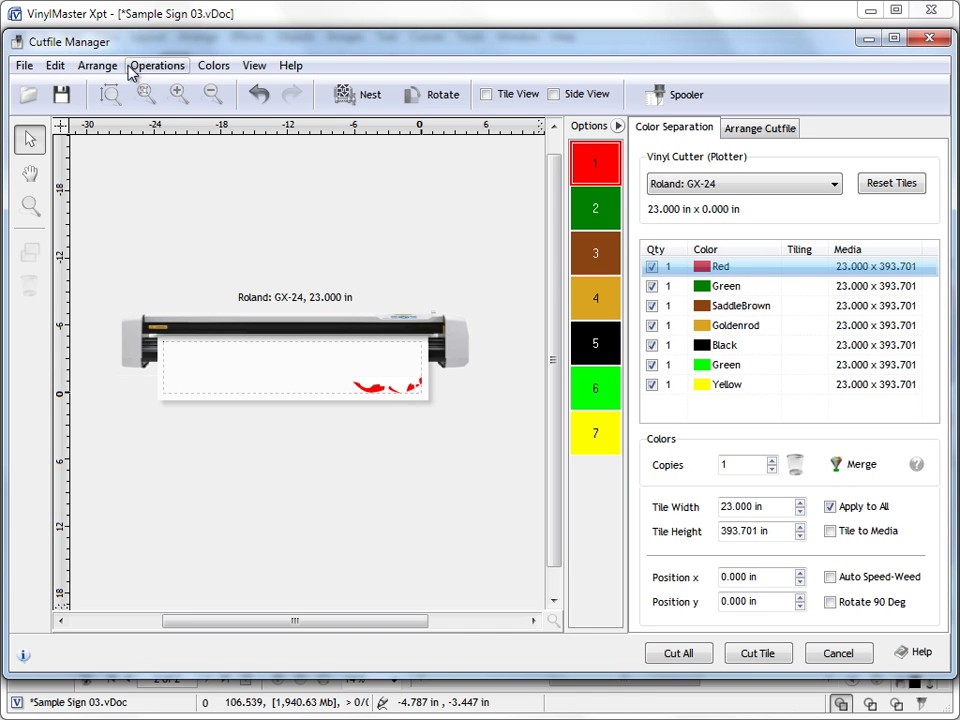
left_click(181, 94)
left_click(181, 94)
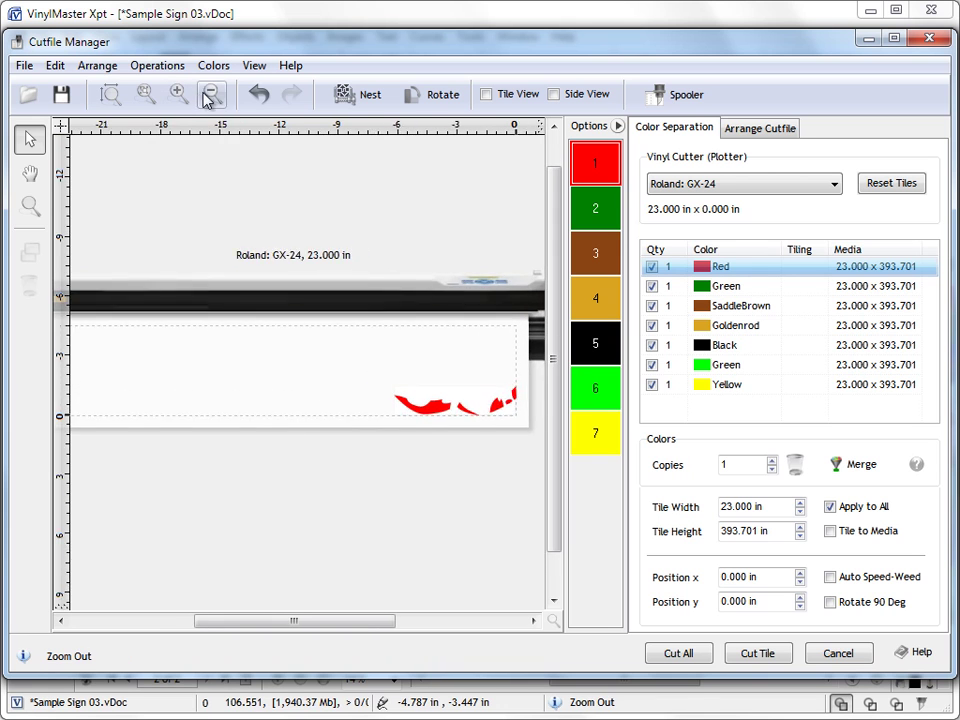
left_click(207, 94)
left_click(30, 205)
left_click_drag(343, 358, 484, 445)
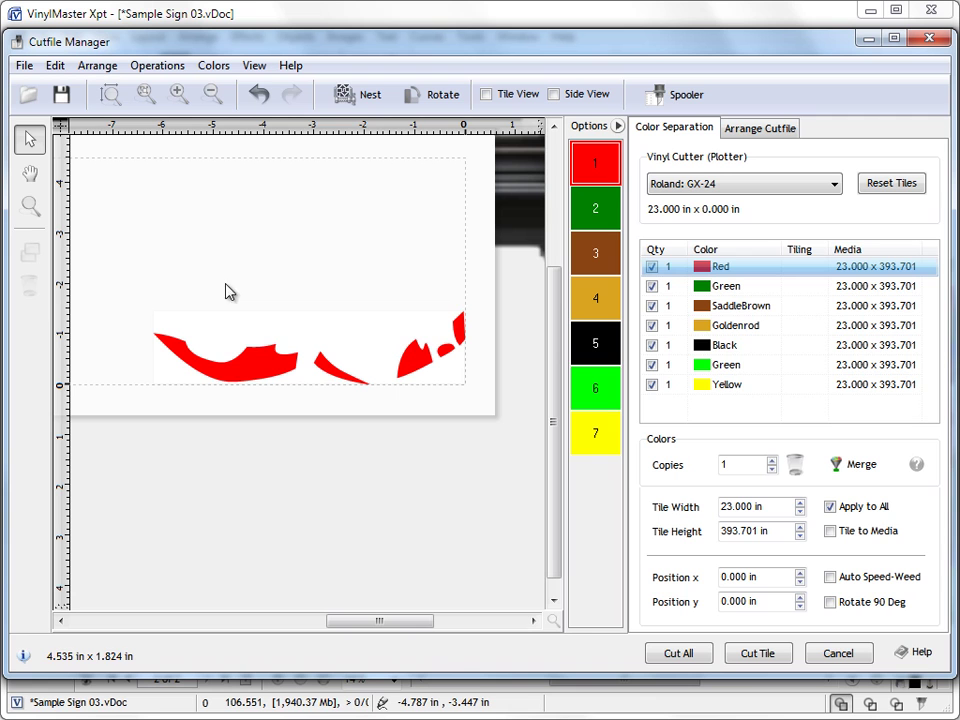
left_click(258, 94)
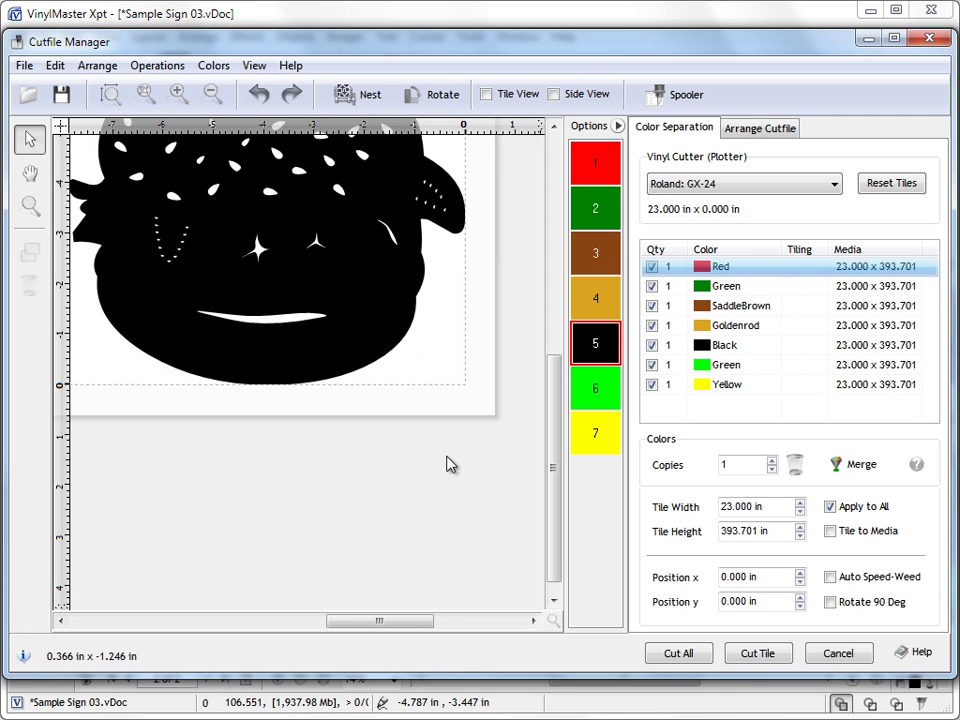
left_click(553, 620)
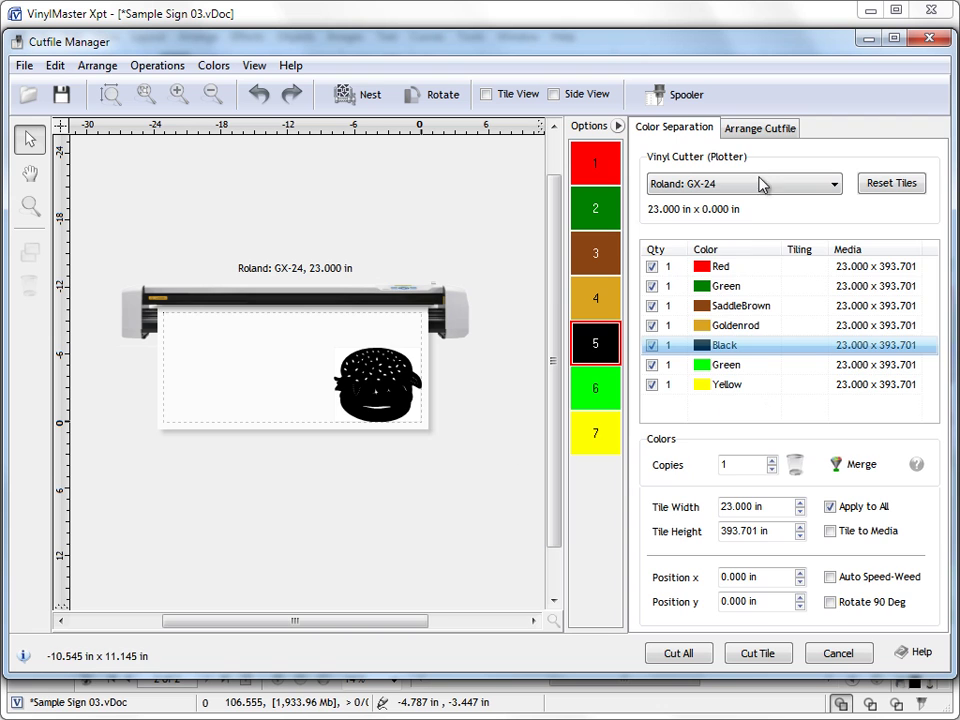
Scale the black layer to 500% in Arrange Cutfile
left_click(745, 130)
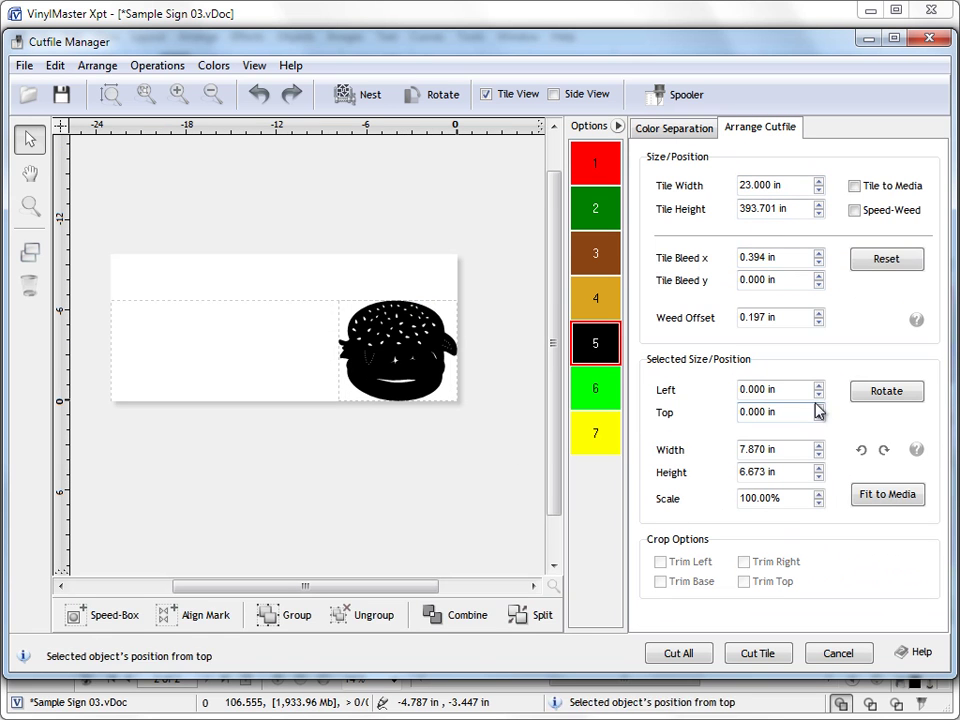
left_click(786, 493)
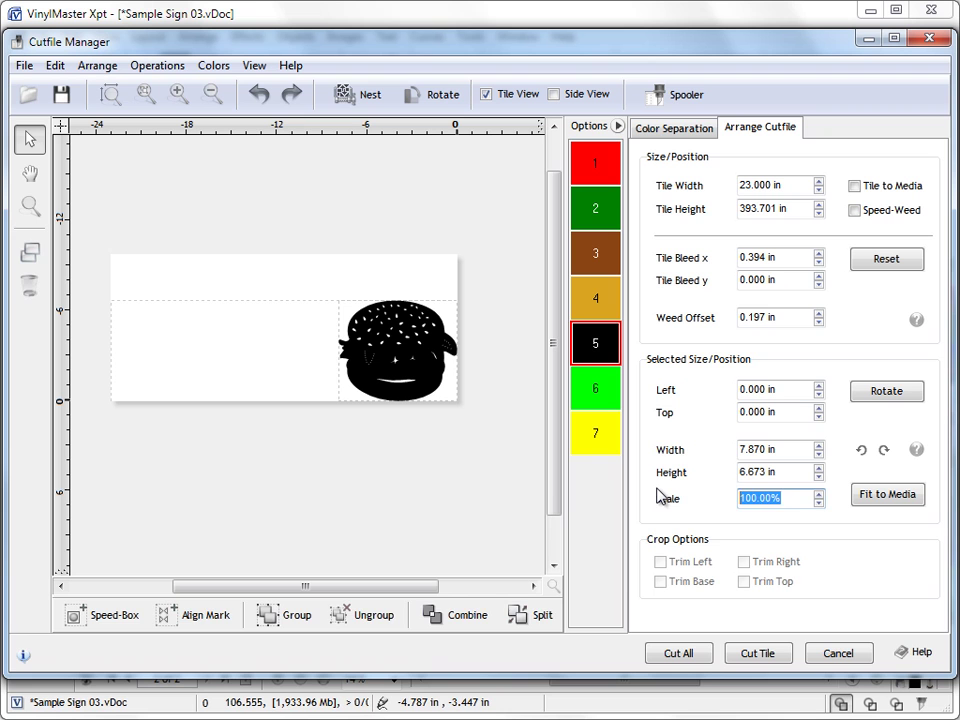
type("500")
key("Return")
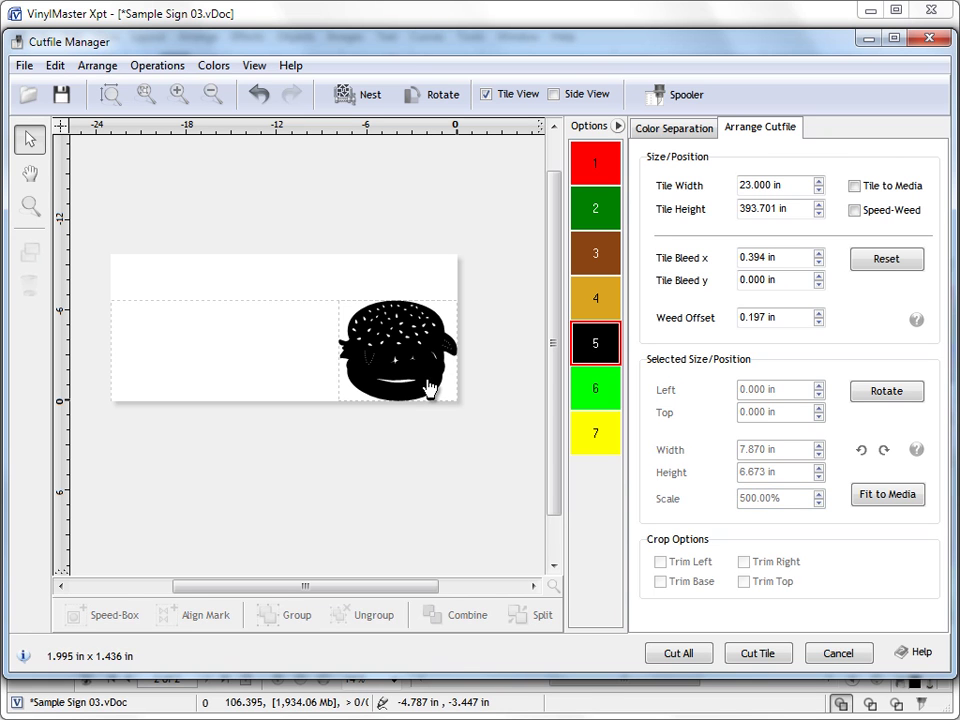
type("500")
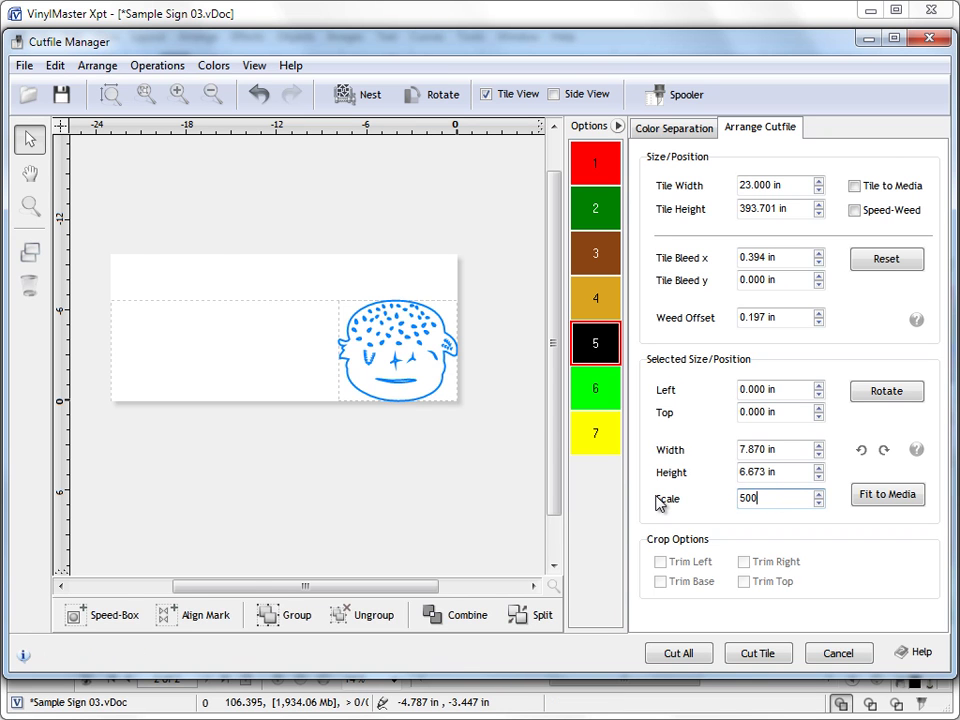
key("Return")
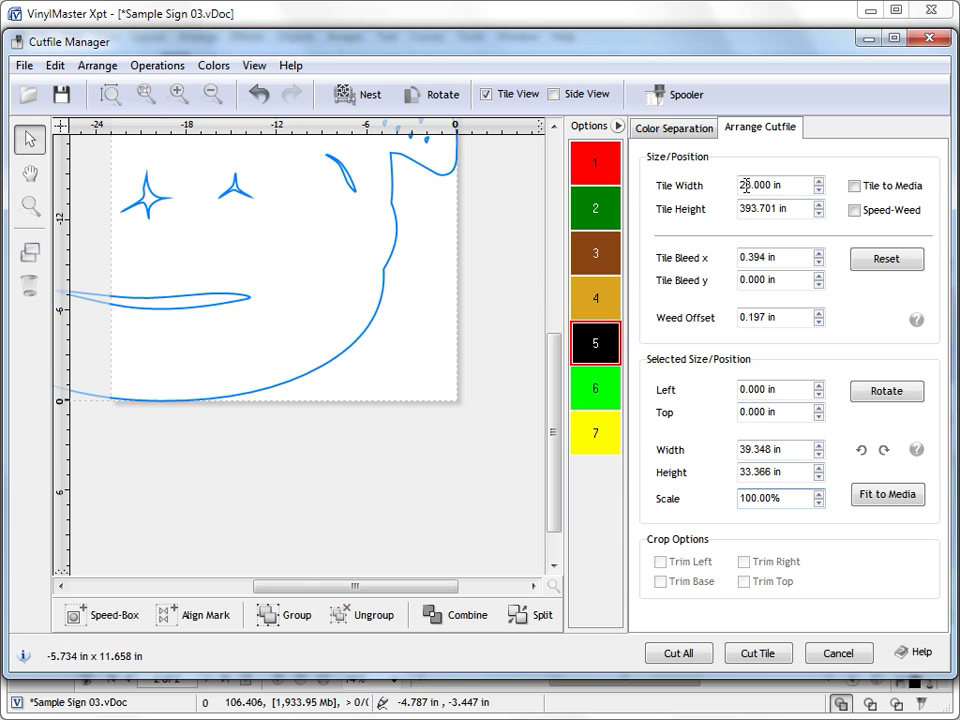
Tile the enlarged layer to the media with a 1-inch horizontal Tile Bleed
left_click(893, 189)
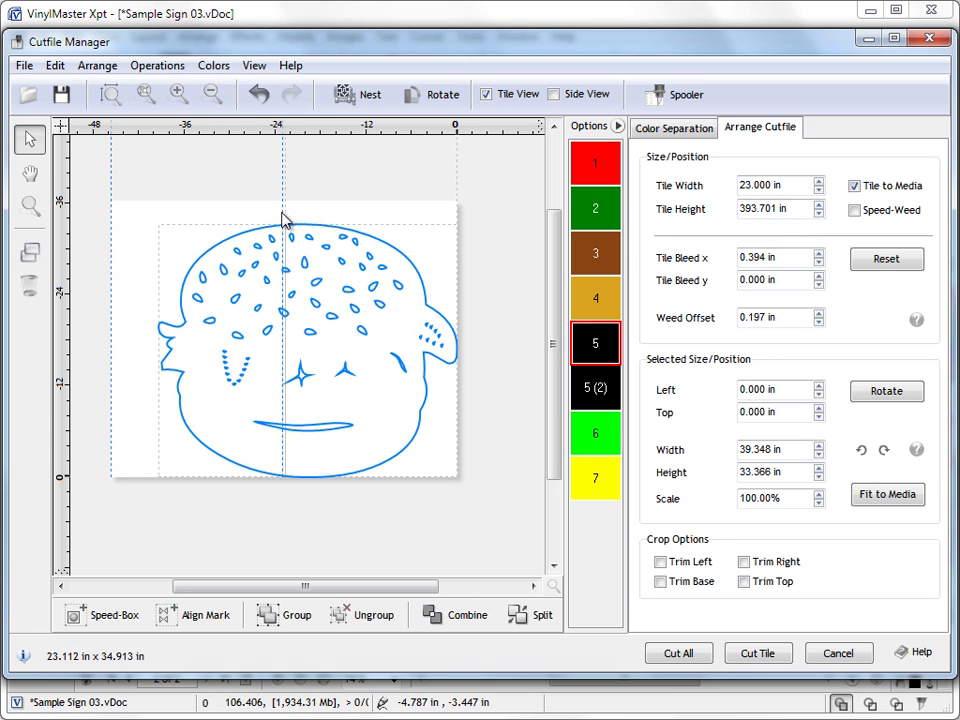
left_click(740, 258)
type("1")
key("Return")
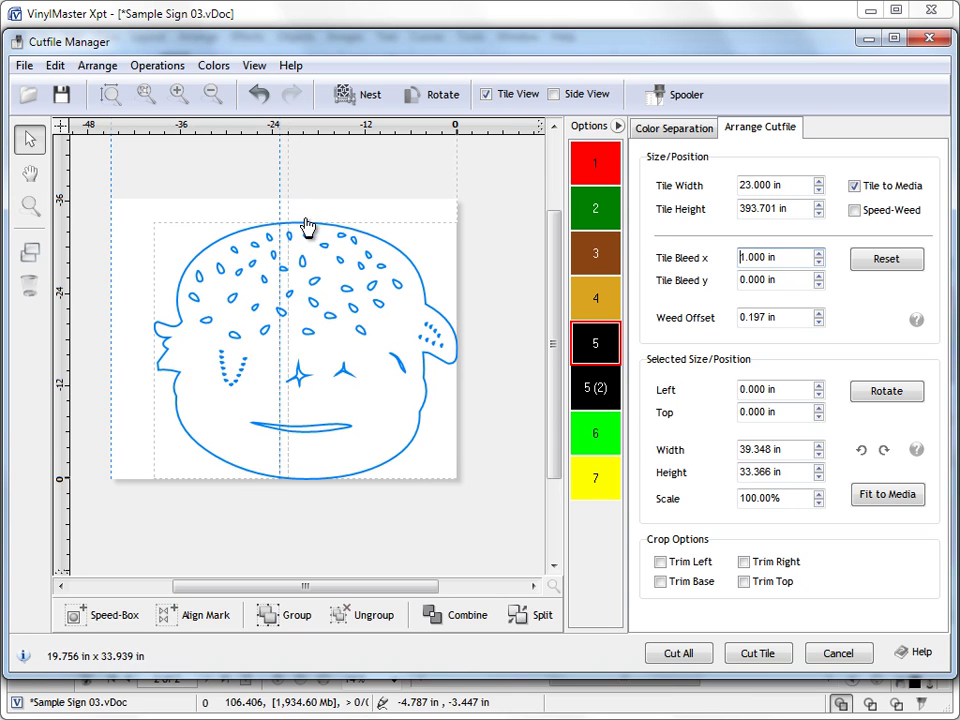
left_click(789, 318)
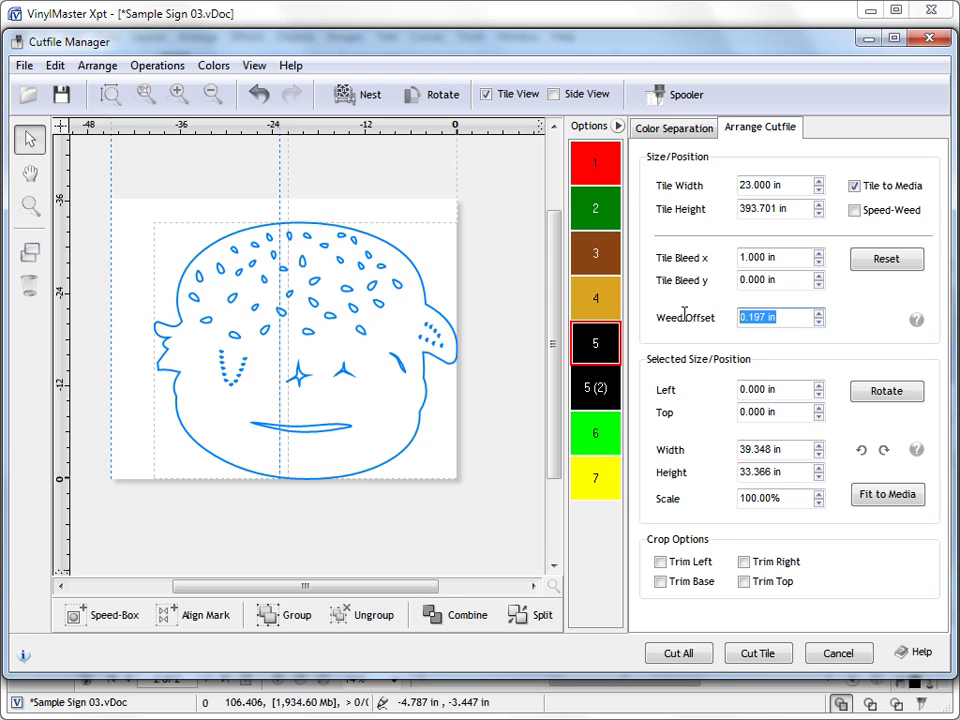
Show the Goldenrod layer and set its Weed Offset to 1
left_click(595, 298)
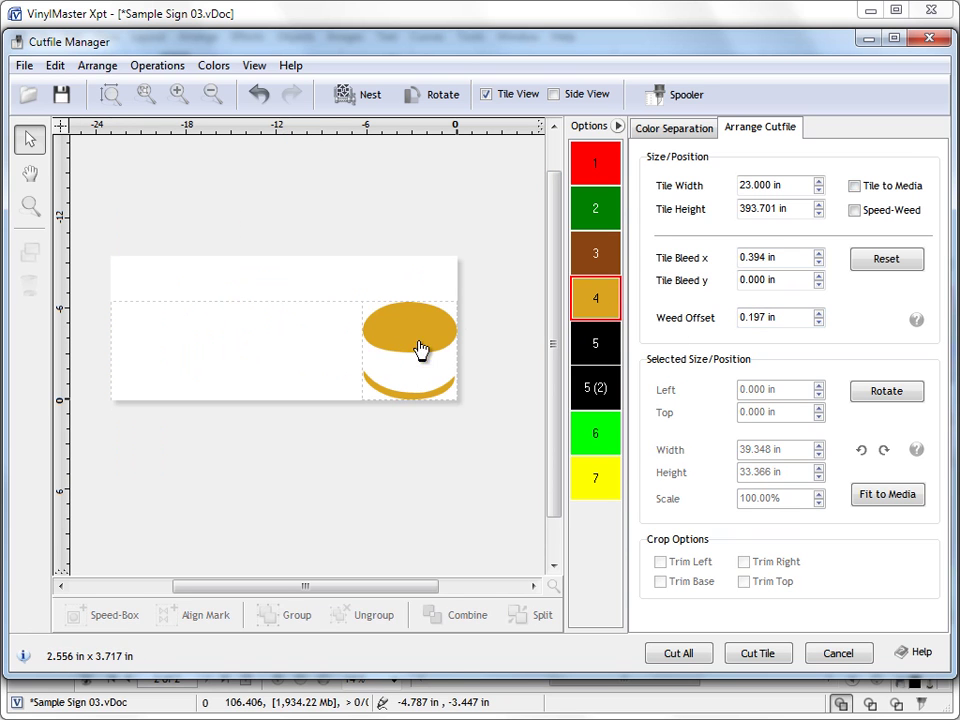
left_click(770, 318)
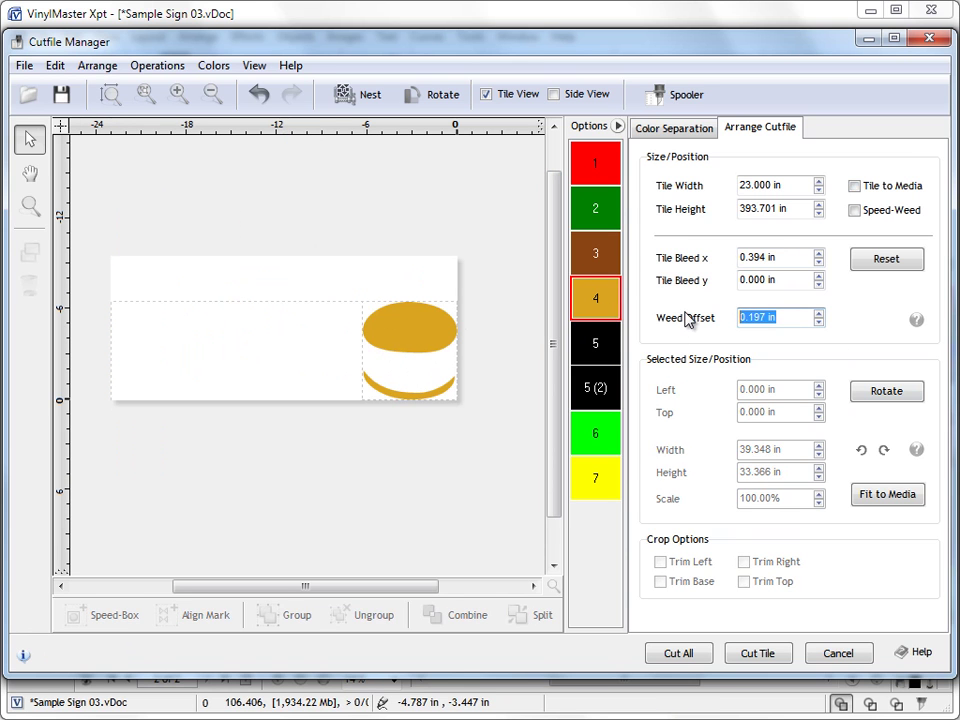
type("1")
Select both bun shapes and add a weed box around them
left_click(417, 350)
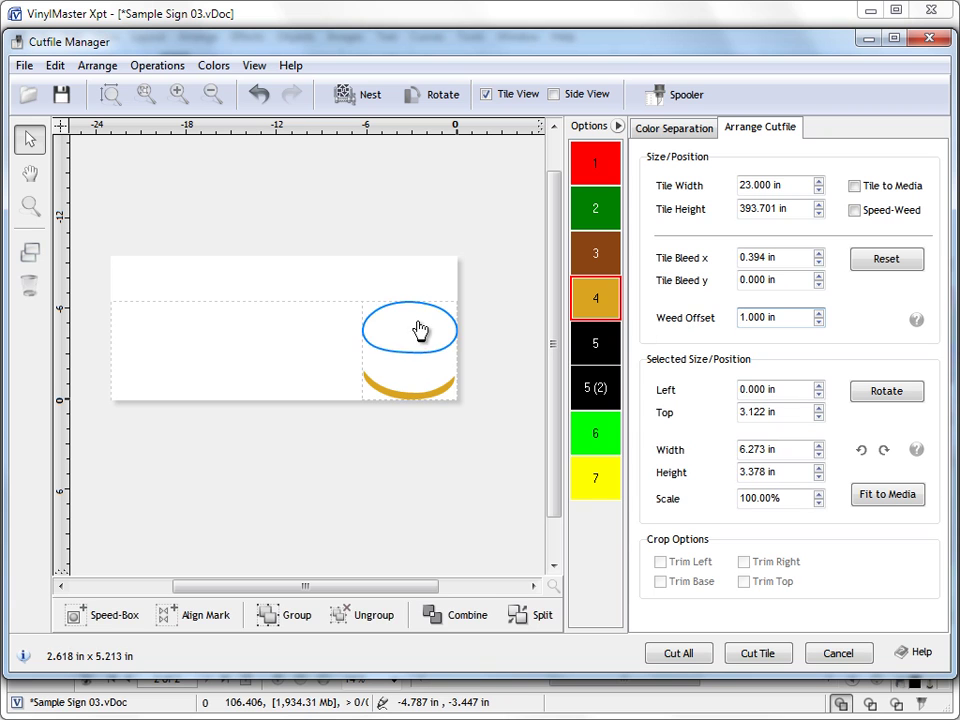
left_click_drag(354, 300, 504, 454)
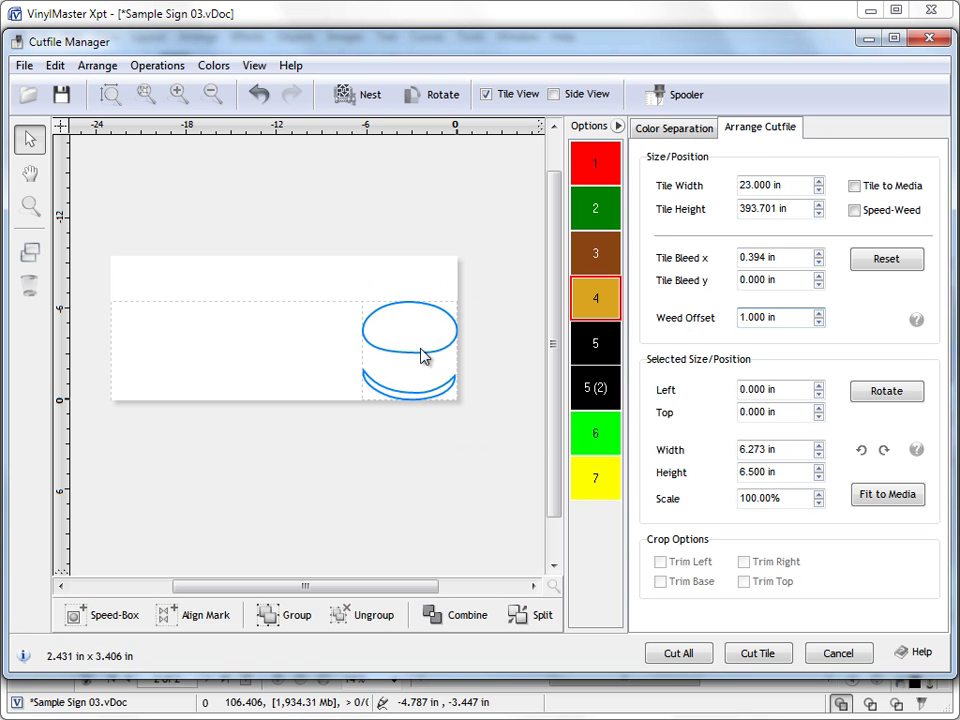
left_click(97, 65)
mouse_move(55, 67)
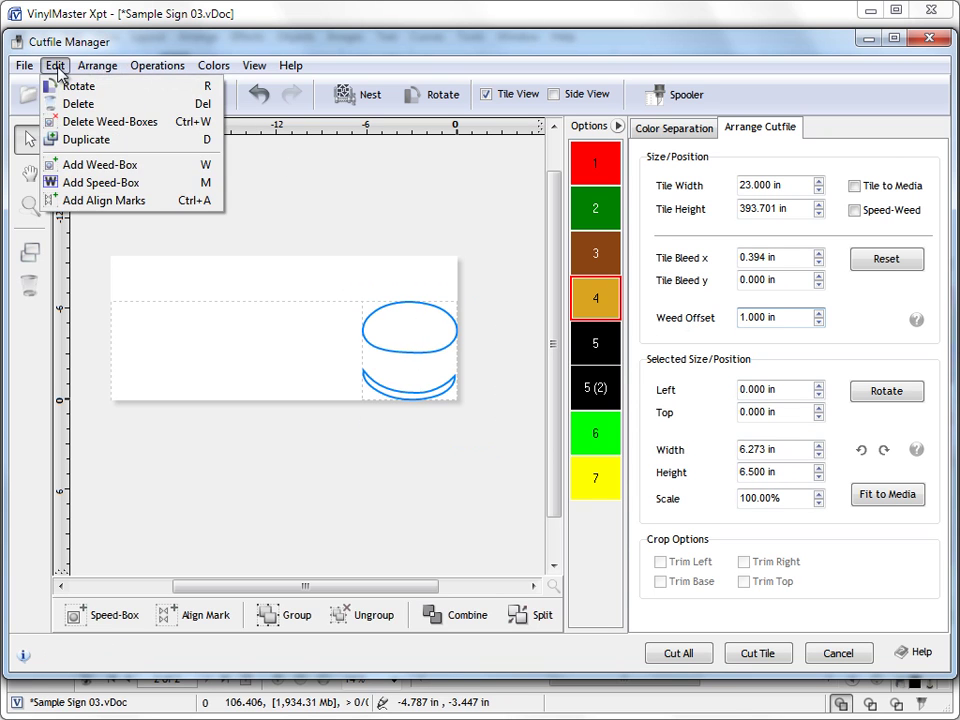
left_click(100, 165)
left_click_drag(437, 349, 452, 279)
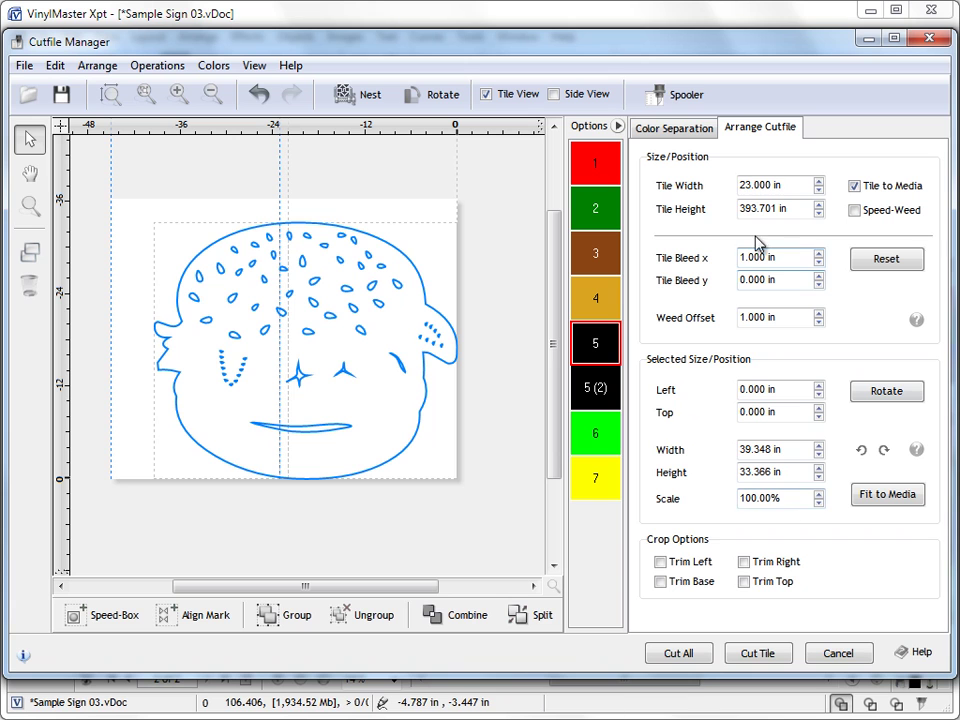
Raise the artwork's left and top offsets, then preview only the Red layer
left_click(818, 386)
left_click(818, 386)
left_click(818, 386)
left_click(818, 407)
left_click(818, 407)
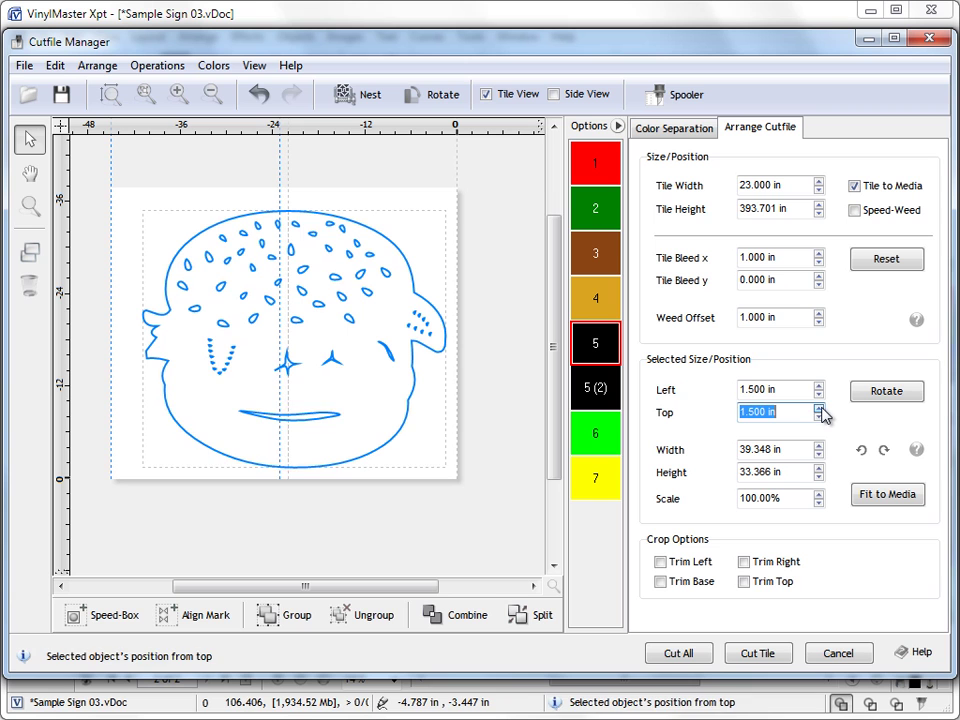
left_click(818, 407)
left_click(818, 407)
left_click(782, 448)
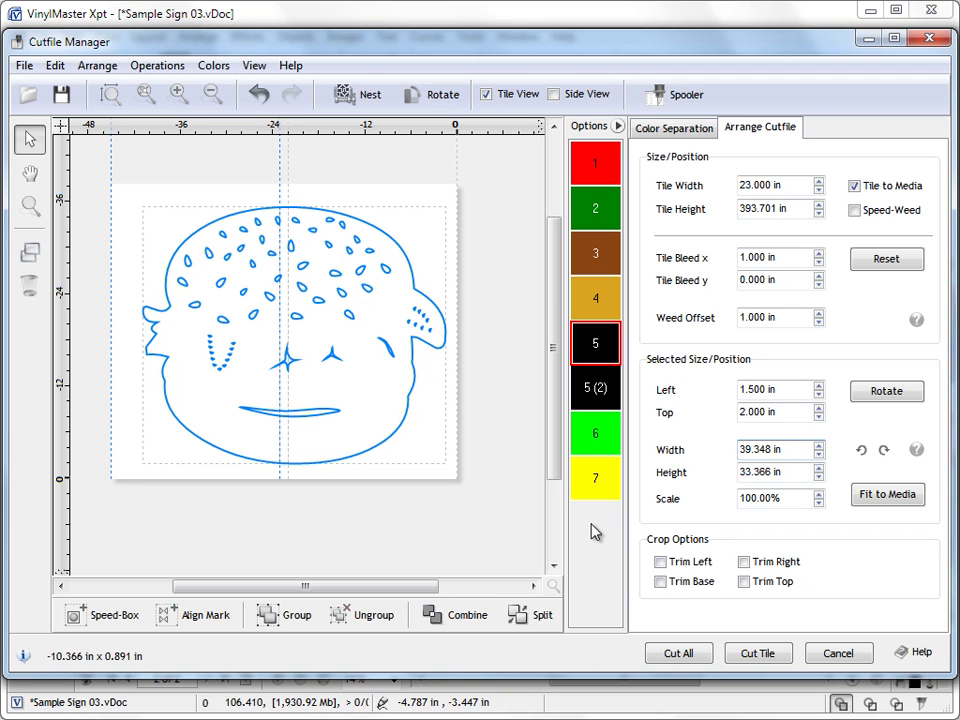
left_click(680, 130)
left_click(602, 163)
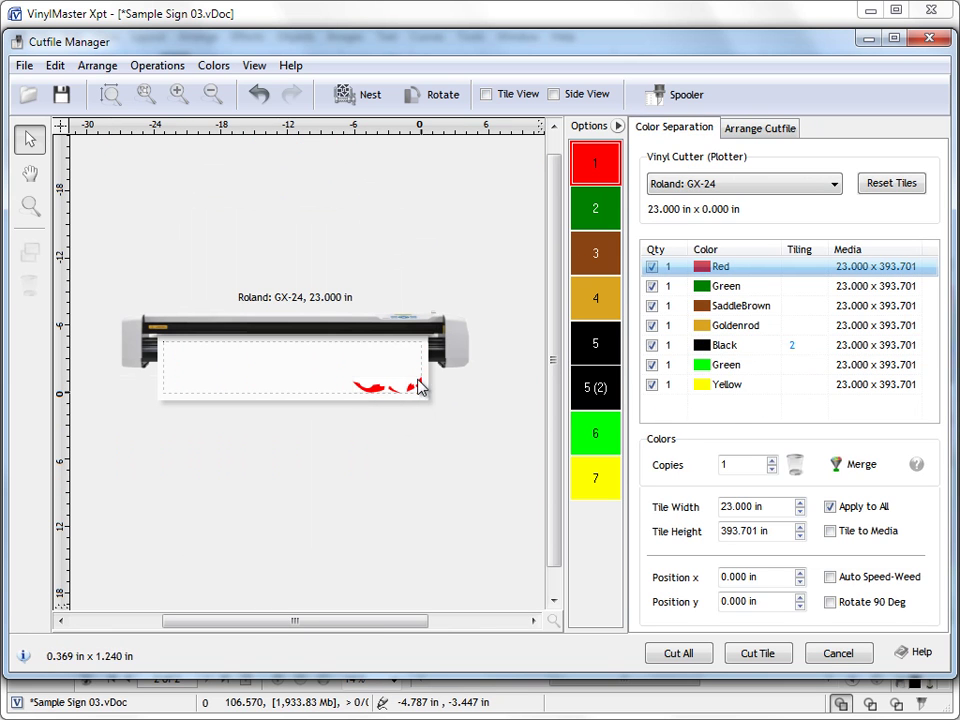
Position the red artwork 2.000 in from the left and 2.500 in from the top
left_click(748, 132)
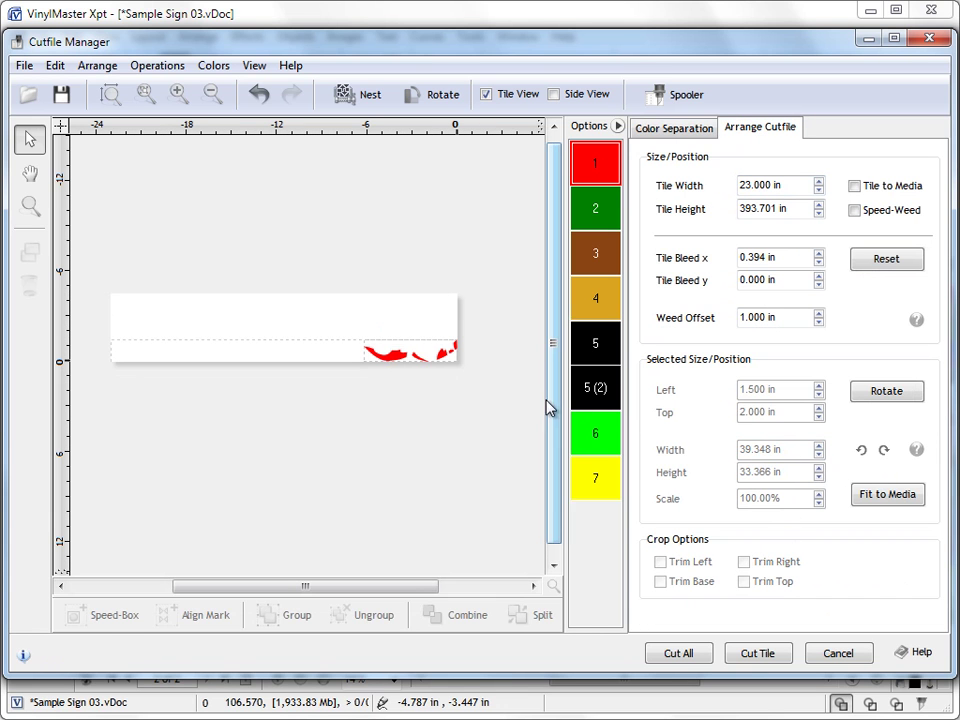
left_click(360, 332)
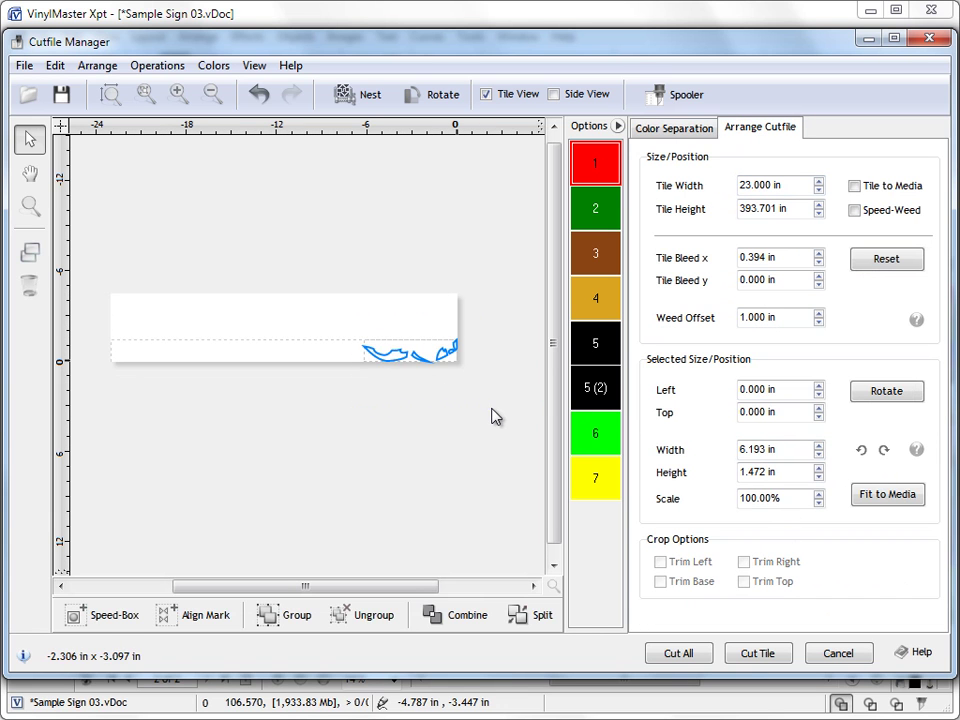
left_click(818, 385)
left_click(818, 385)
left_click(818, 409)
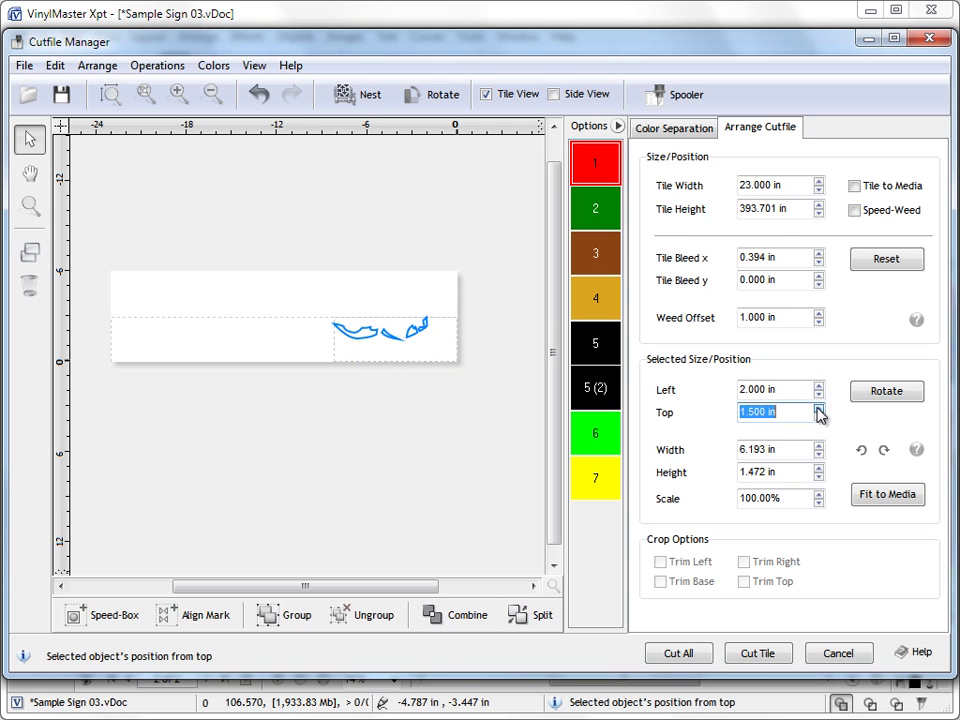
left_click(672, 130)
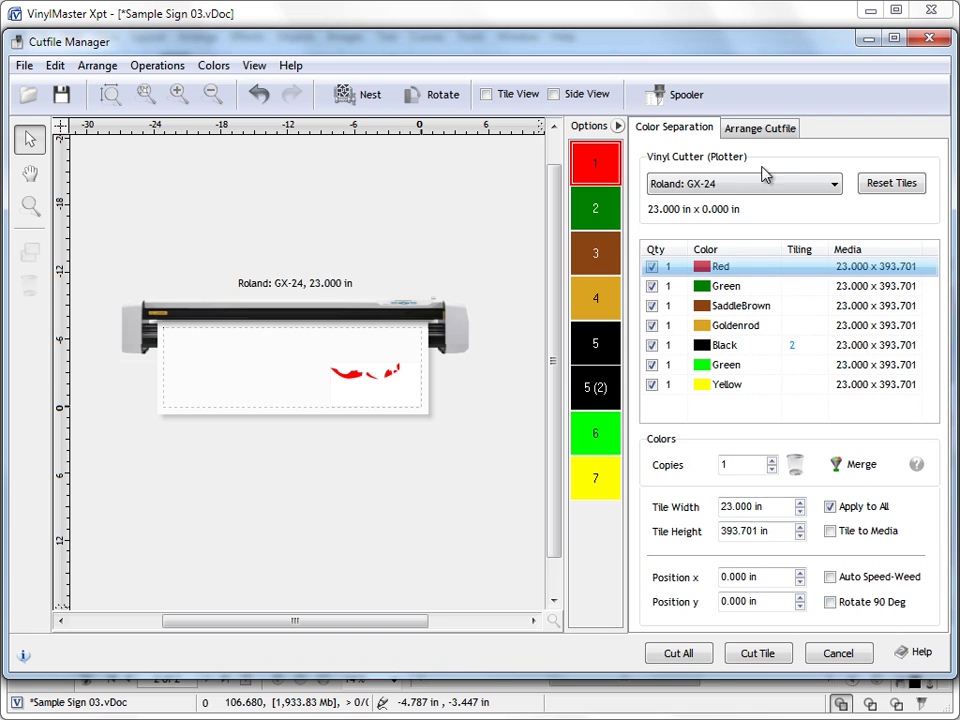
Fit the red tile to the media and trim its left edge, checking the plotter preview
left_click(768, 130)
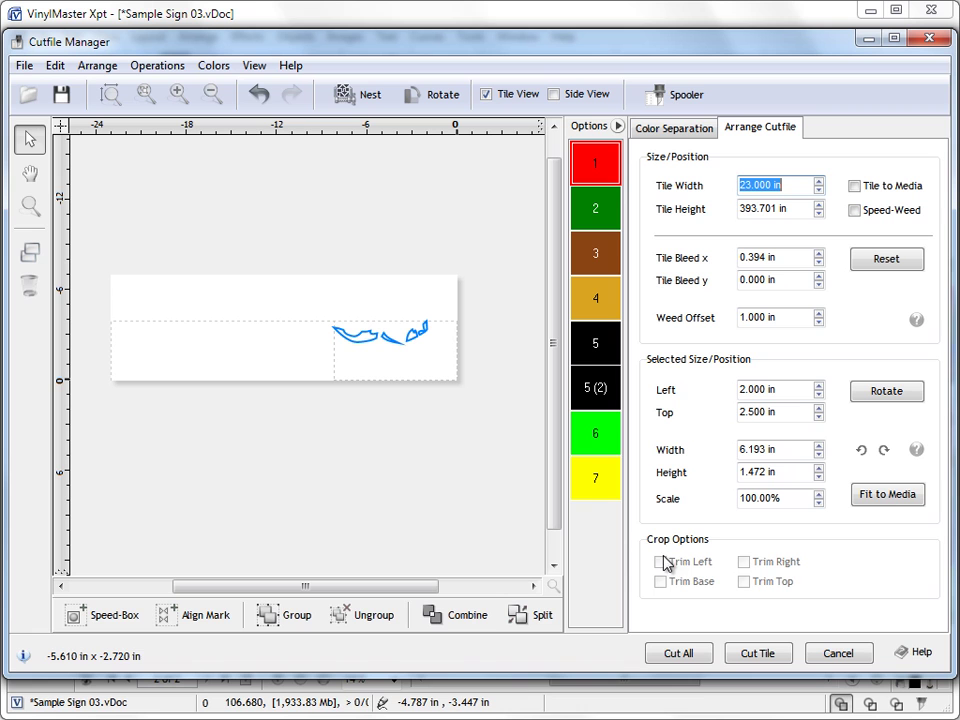
left_click(803, 449)
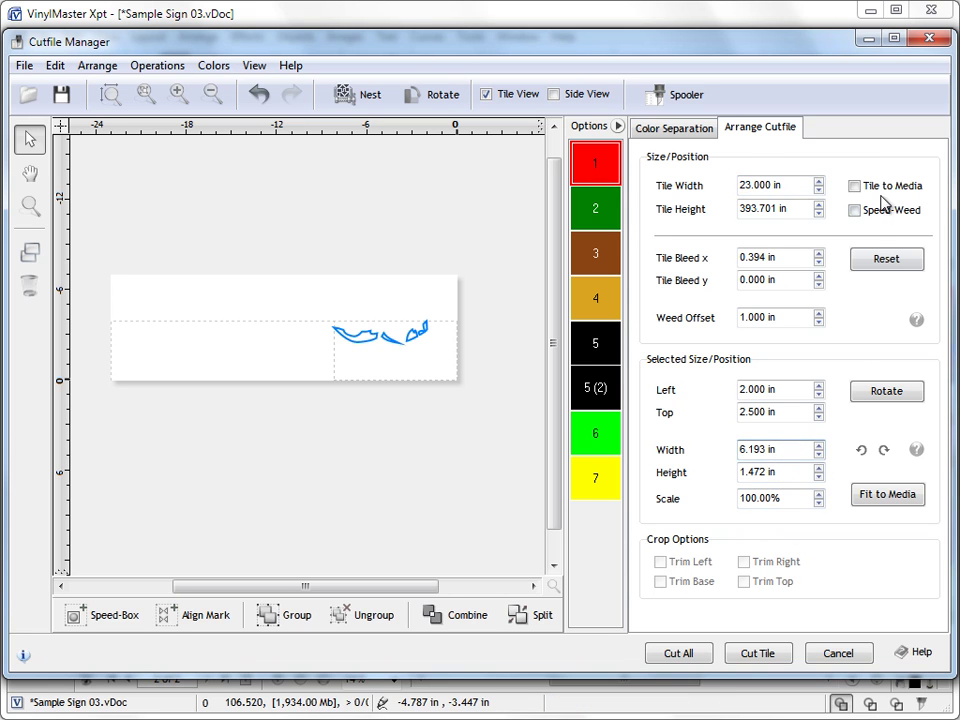
left_click(881, 190)
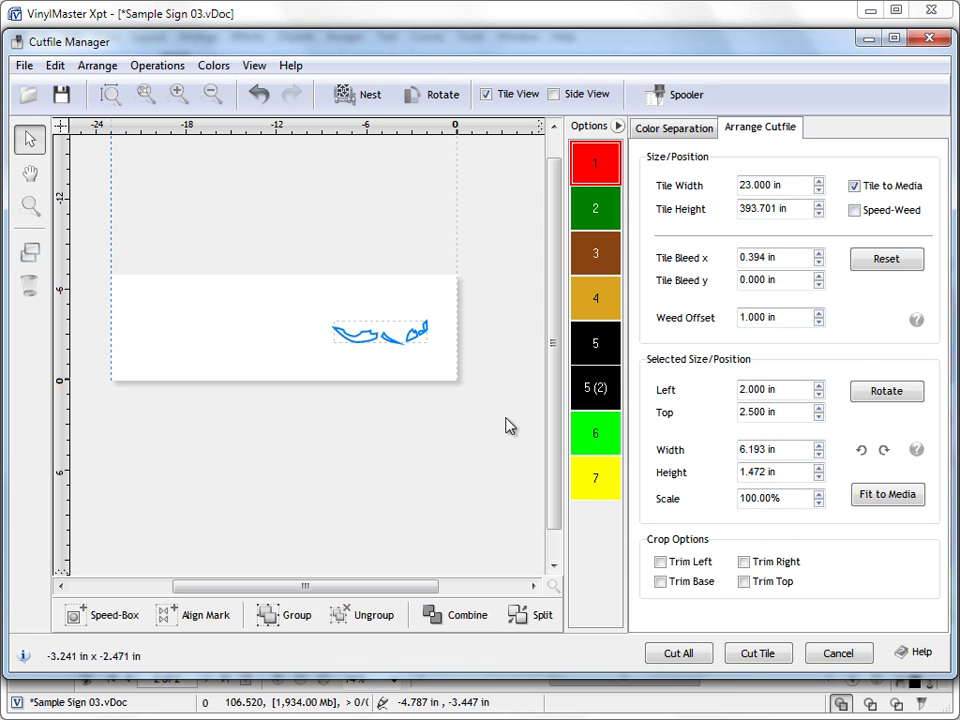
left_click(439, 364)
left_click(378, 332)
left_click(660, 563)
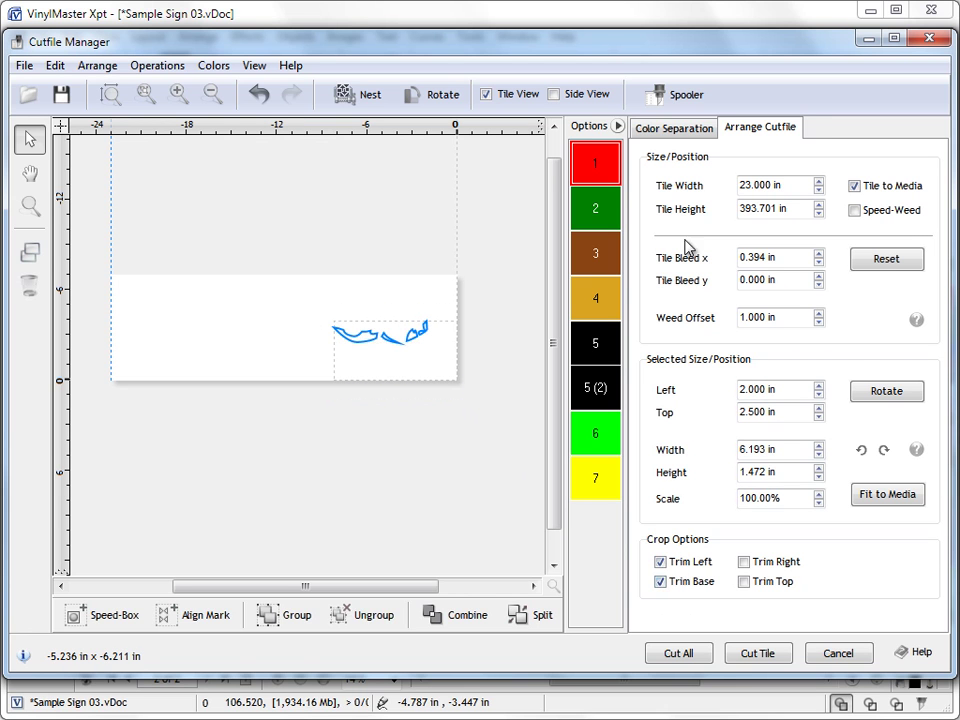
left_click(672, 131)
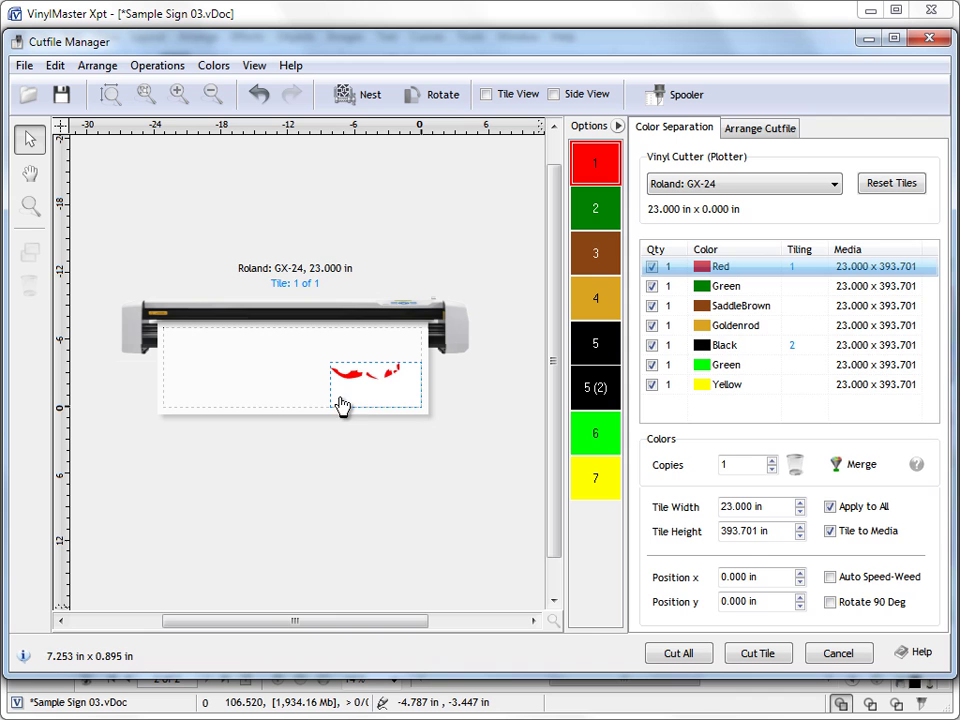
Turn on both Trim Left and Trim Base crop options for the red tile
left_click(760, 128)
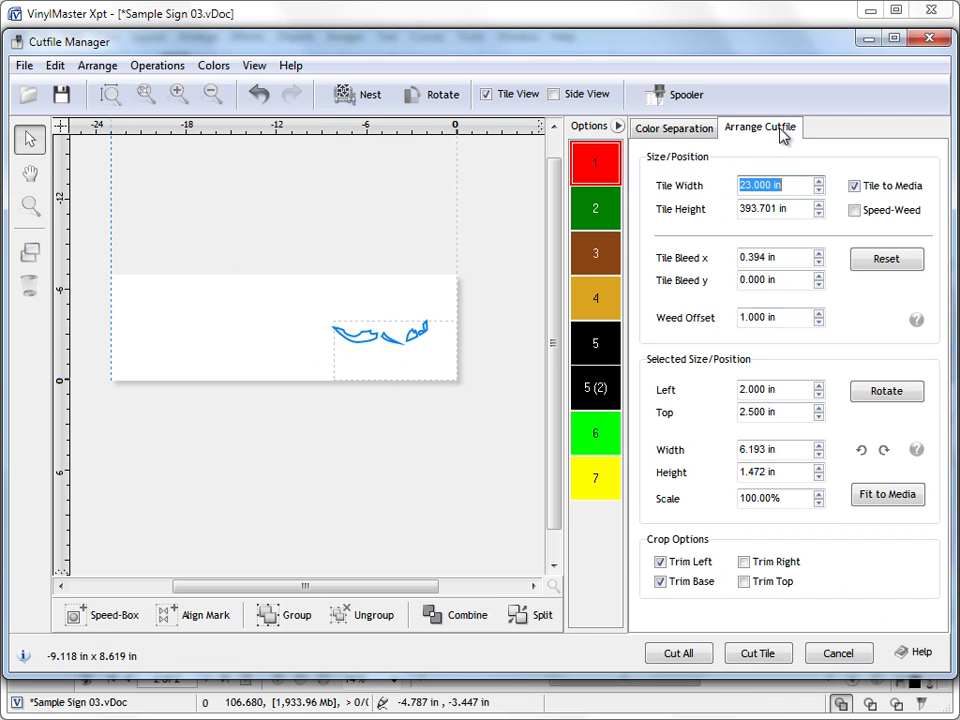
left_click(686, 561)
left_click(688, 582)
left_click(441, 347)
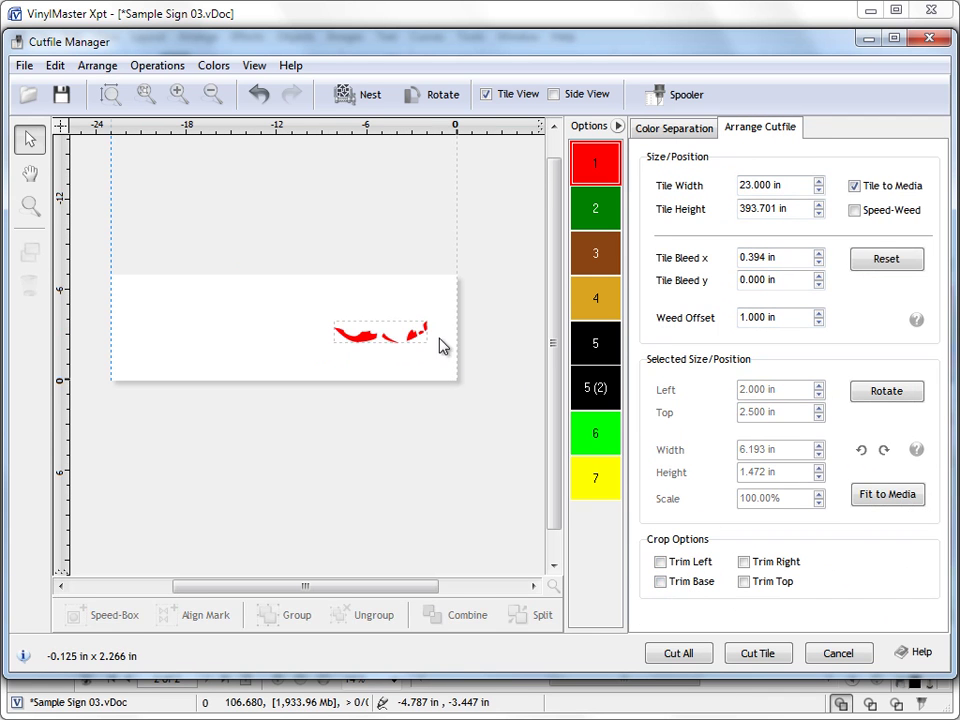
left_click(703, 134)
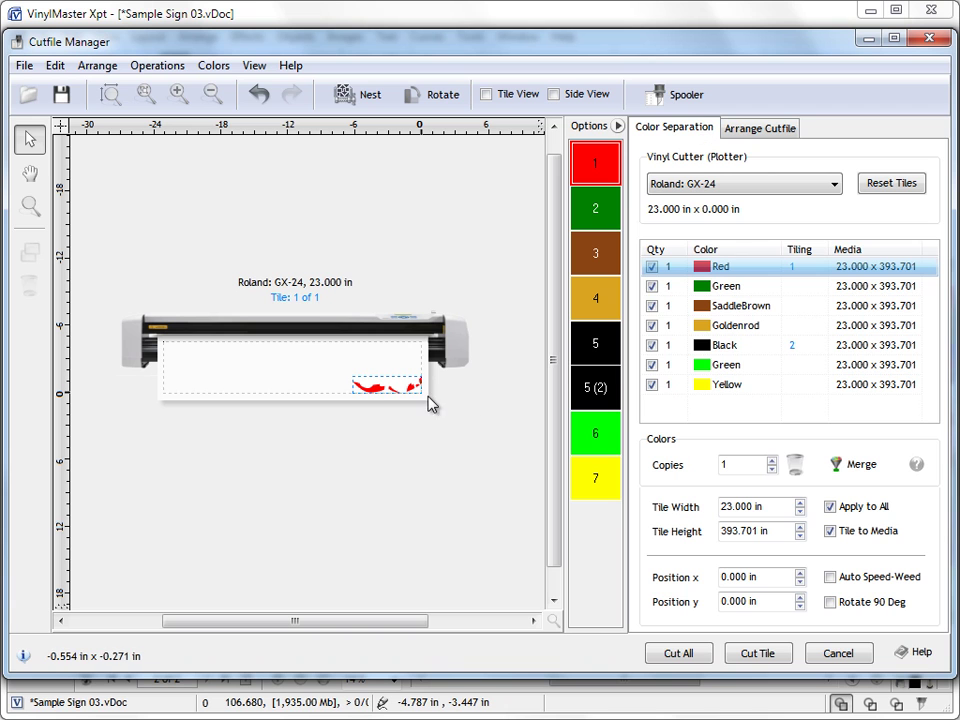
left_click(760, 128)
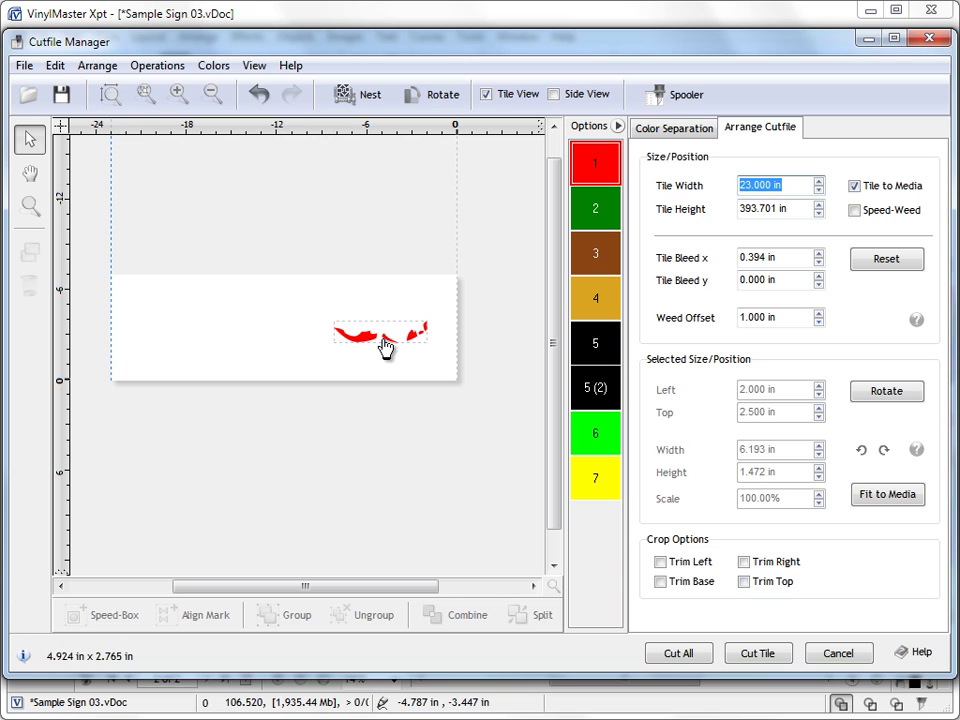
left_click(690, 563)
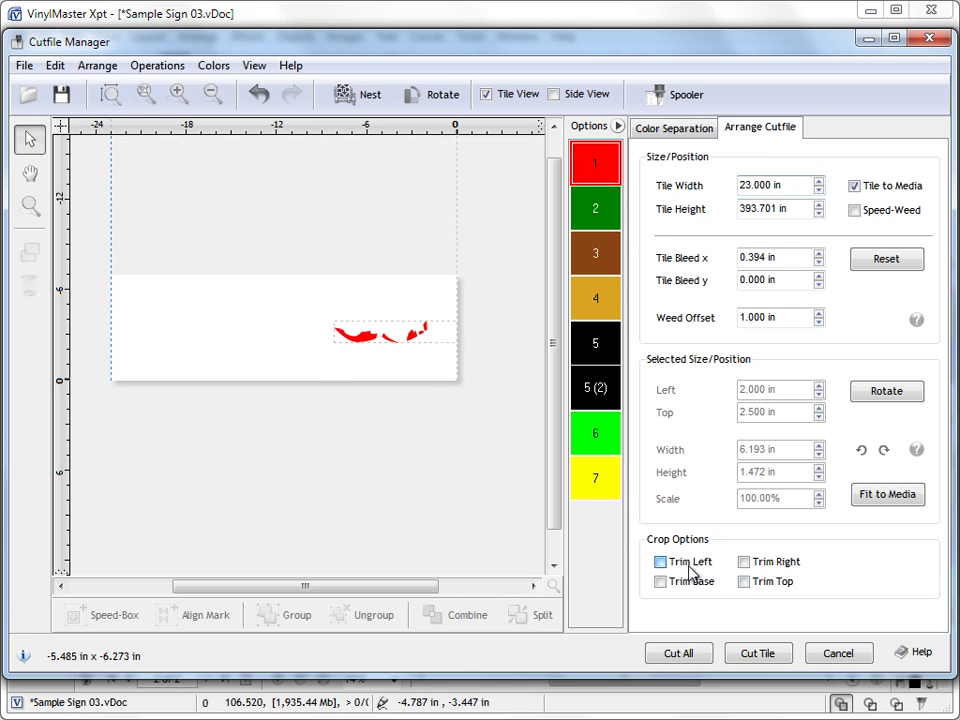
left_click(689, 583)
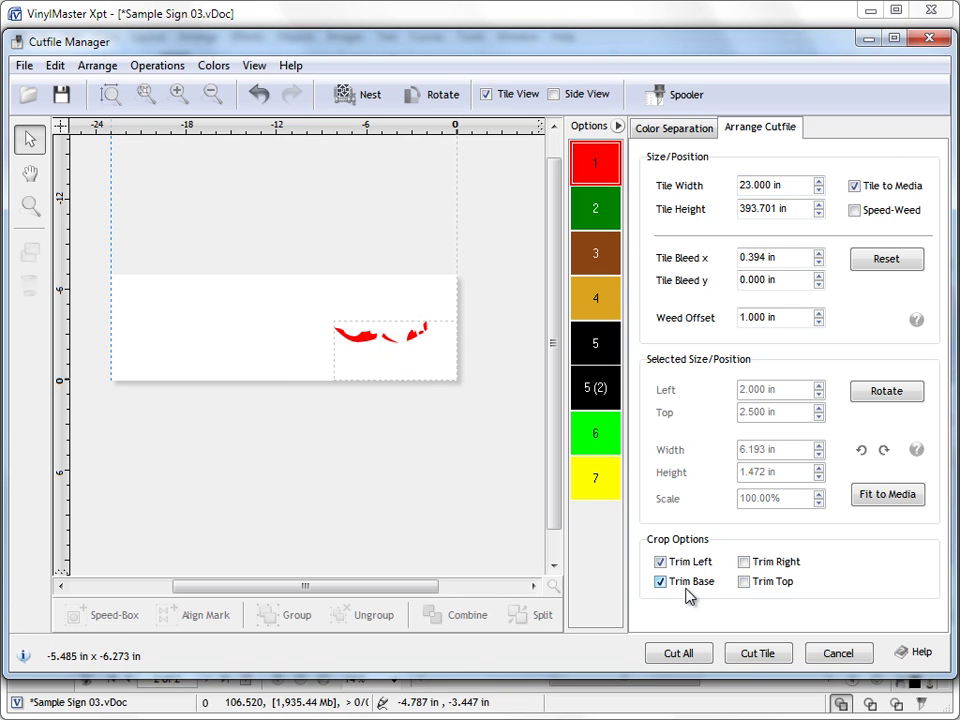
Send the trimmed red tile to the Vinyl Spooler, check its job size, and cancel
left_click(767, 659)
left_click(190, 157)
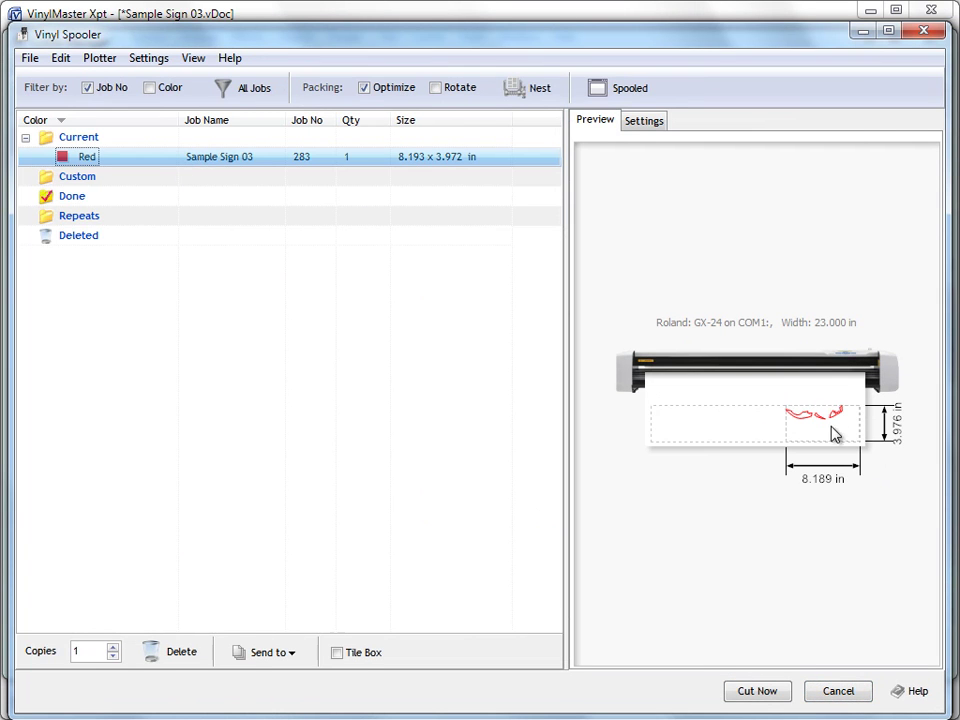
left_click(849, 691)
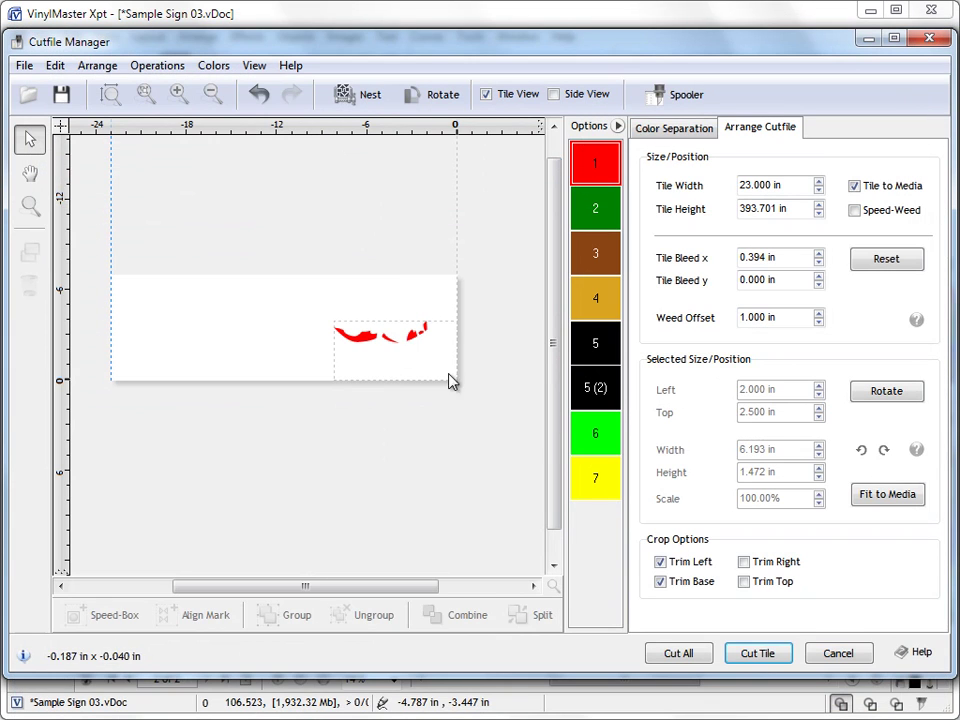
Turn off Trim Left and Trim Base and spool the untrimmed red tile
left_click(689, 565)
left_click(686, 582)
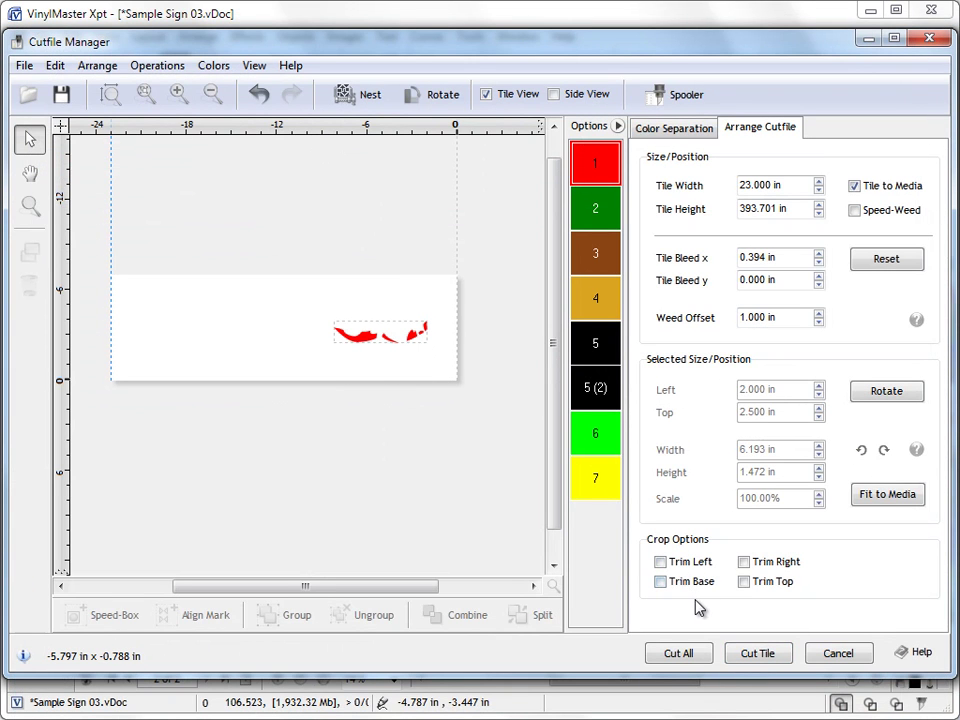
left_click(763, 653)
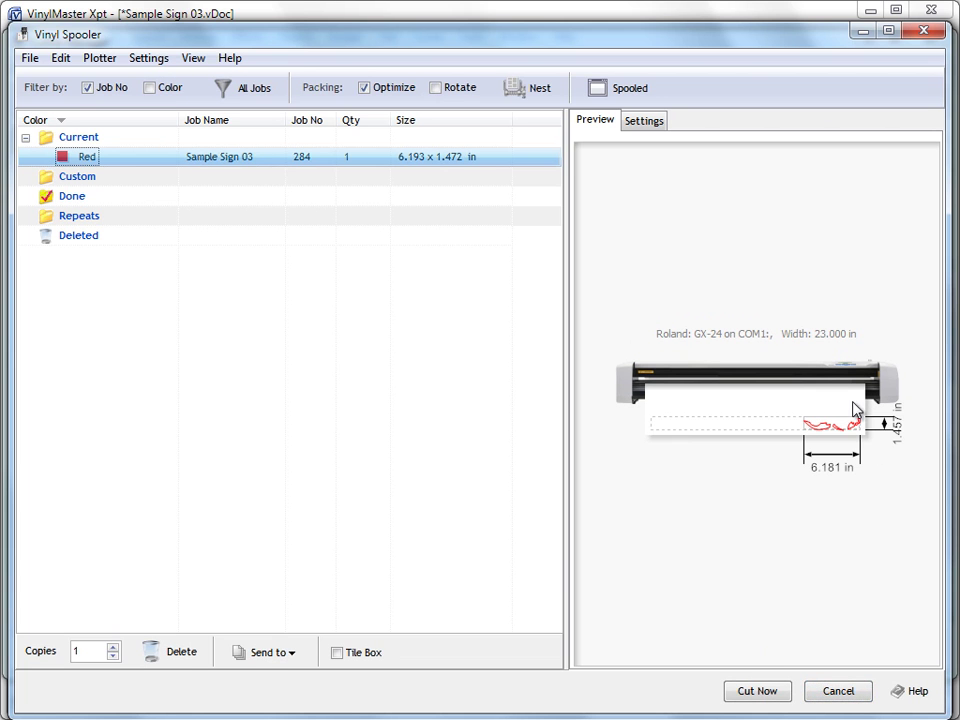
Close the spooler and drag the large red piece left, undoing the small piece's move
left_click(845, 690)
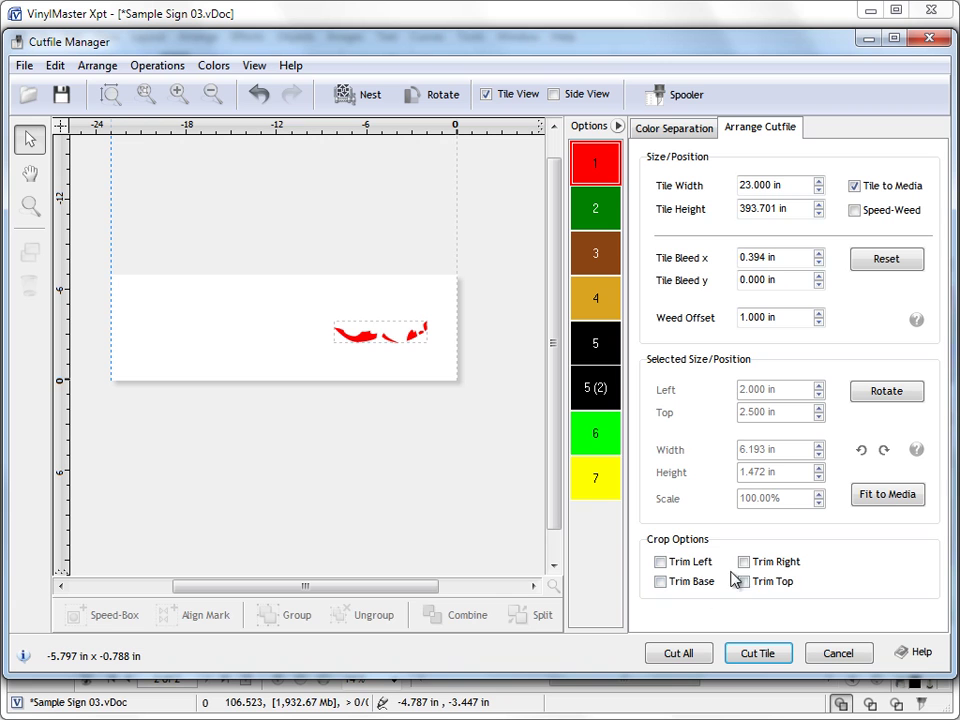
left_click(352, 336)
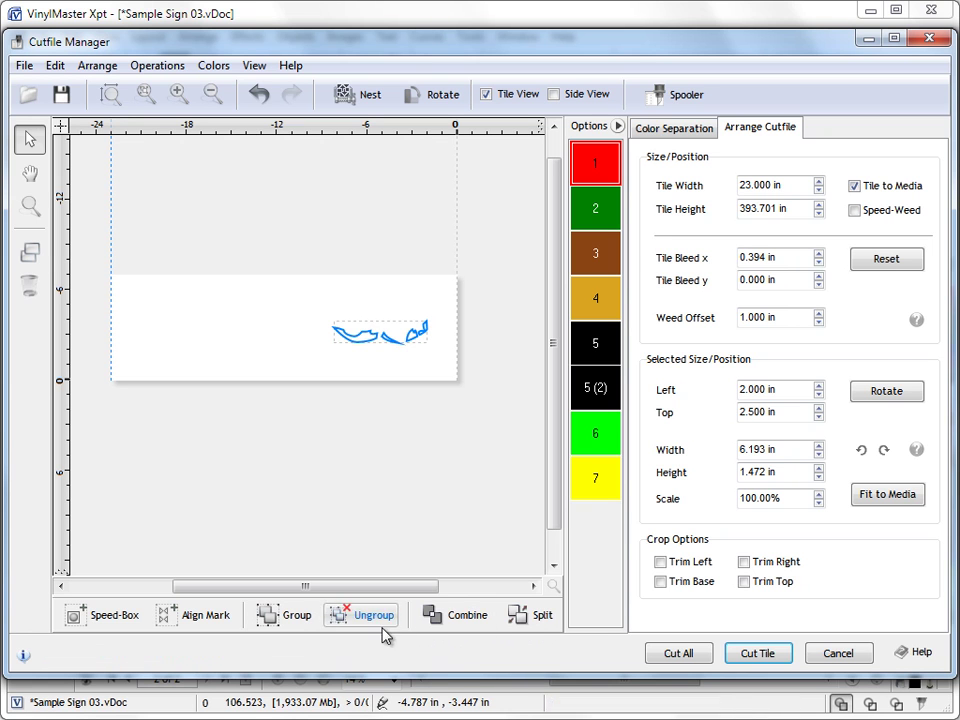
left_click(393, 364)
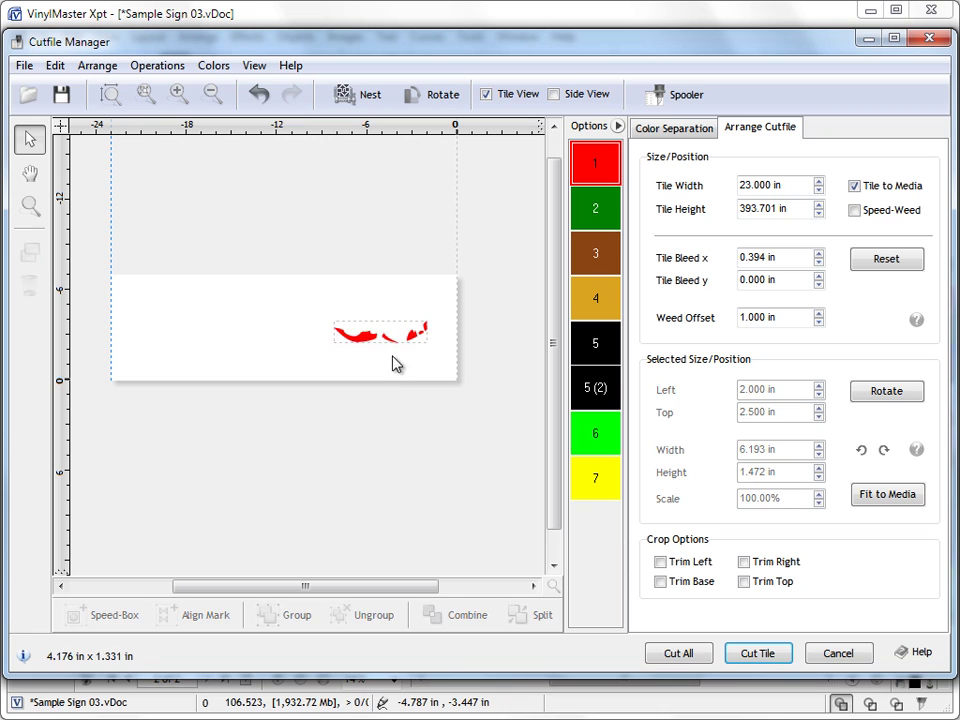
left_click(376, 337)
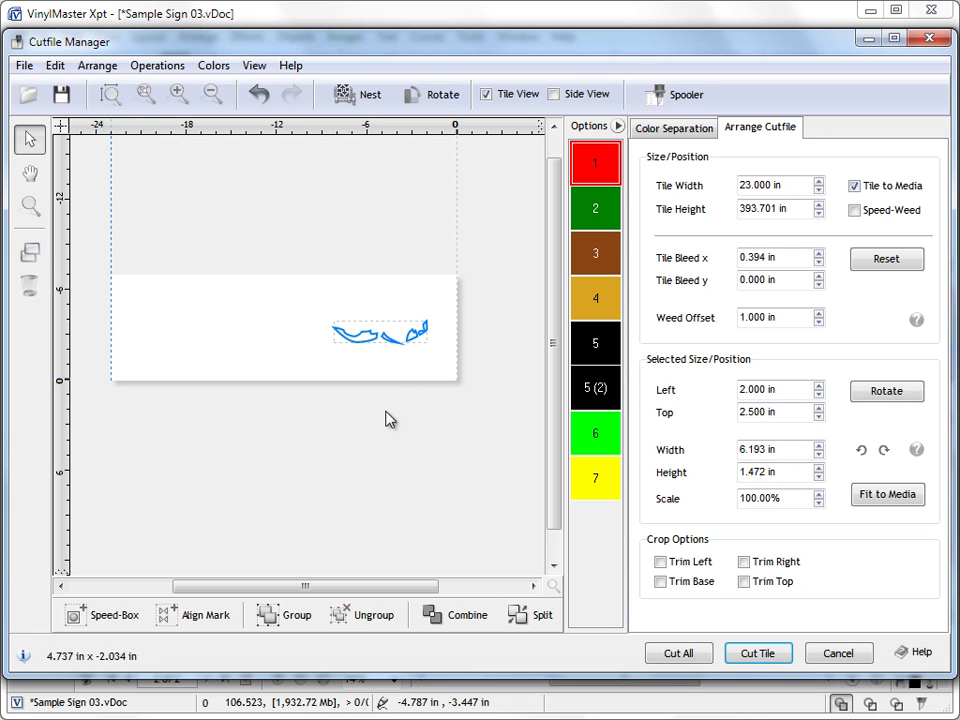
left_click(389, 420)
left_click(379, 360)
left_click_drag(379, 360, 328, 340)
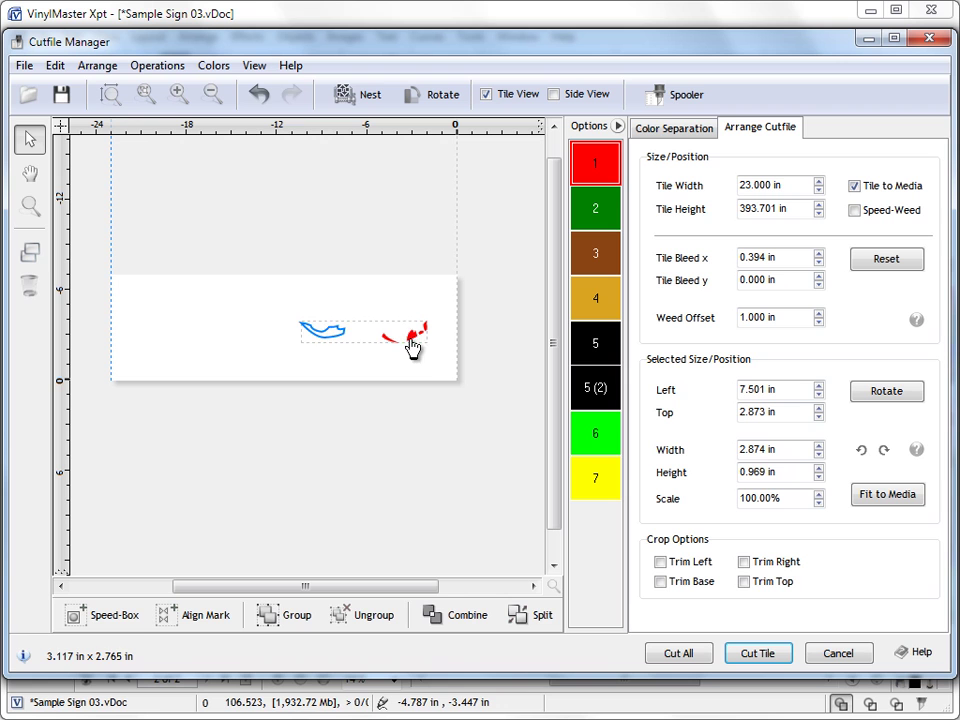
left_click_drag(411, 341, 402, 371)
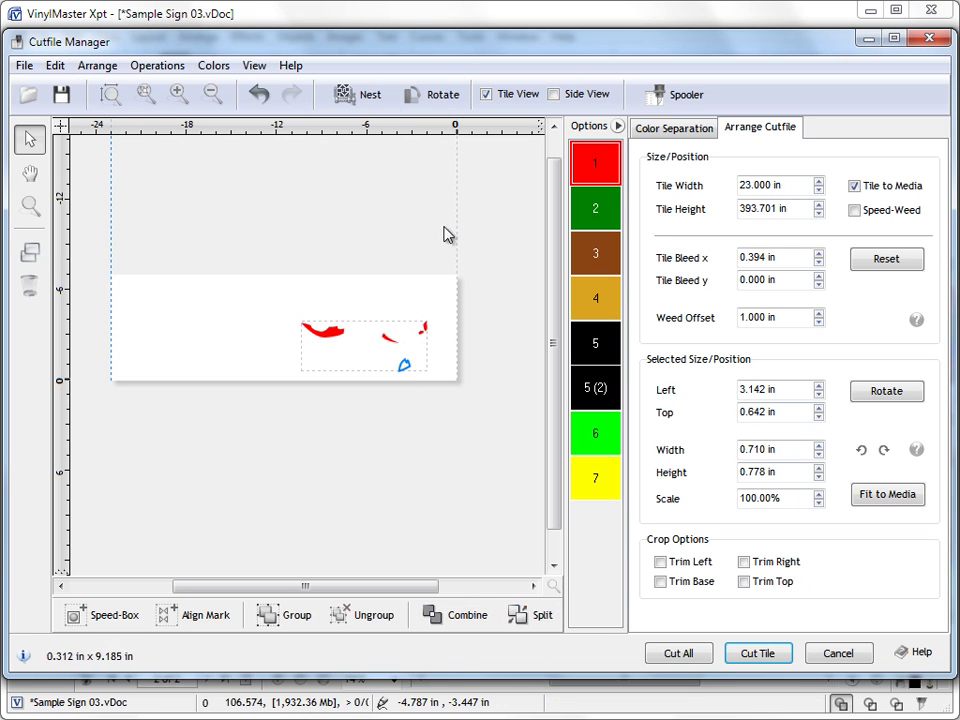
left_click(260, 93)
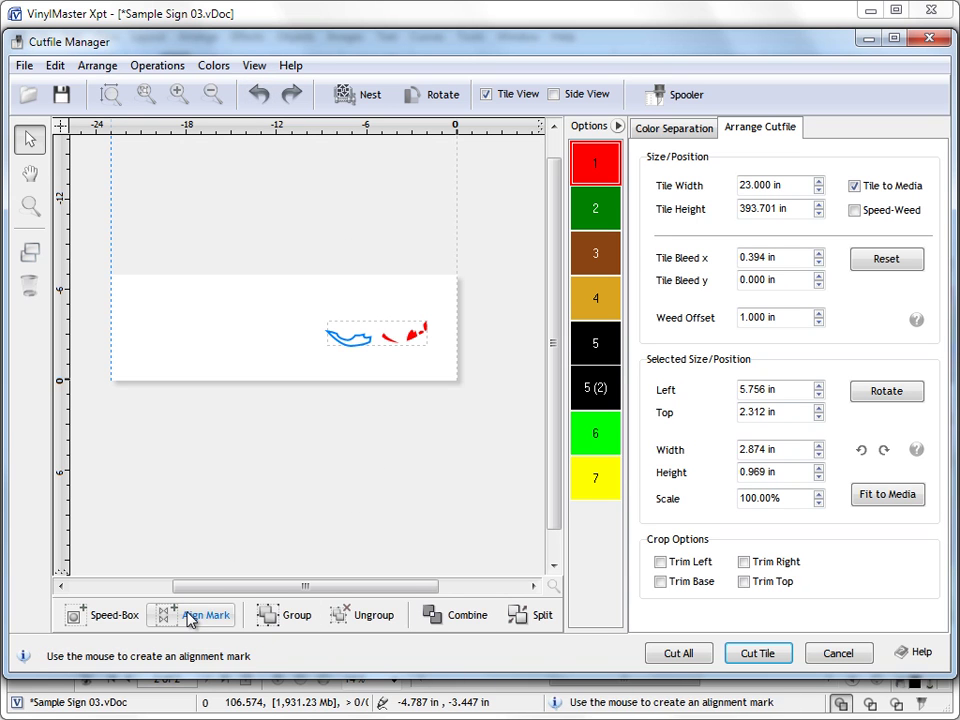
Add a speed-weed box around the large red piece and trim its weed lines to fit
left_click(105, 616)
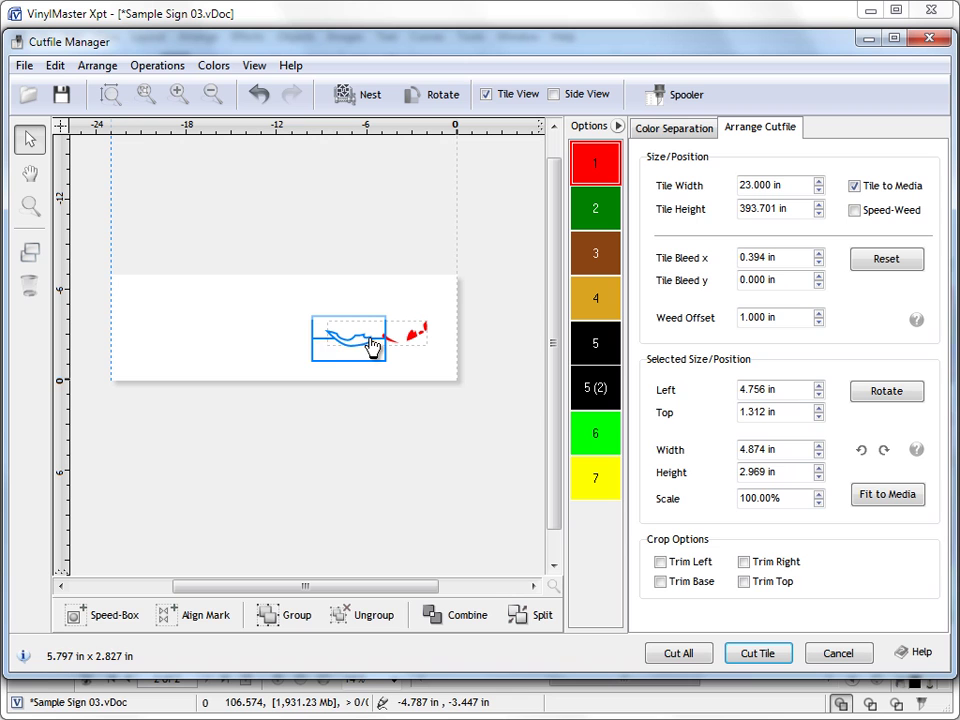
left_click(323, 358)
left_click(365, 360)
left_click(355, 362)
left_click(341, 345)
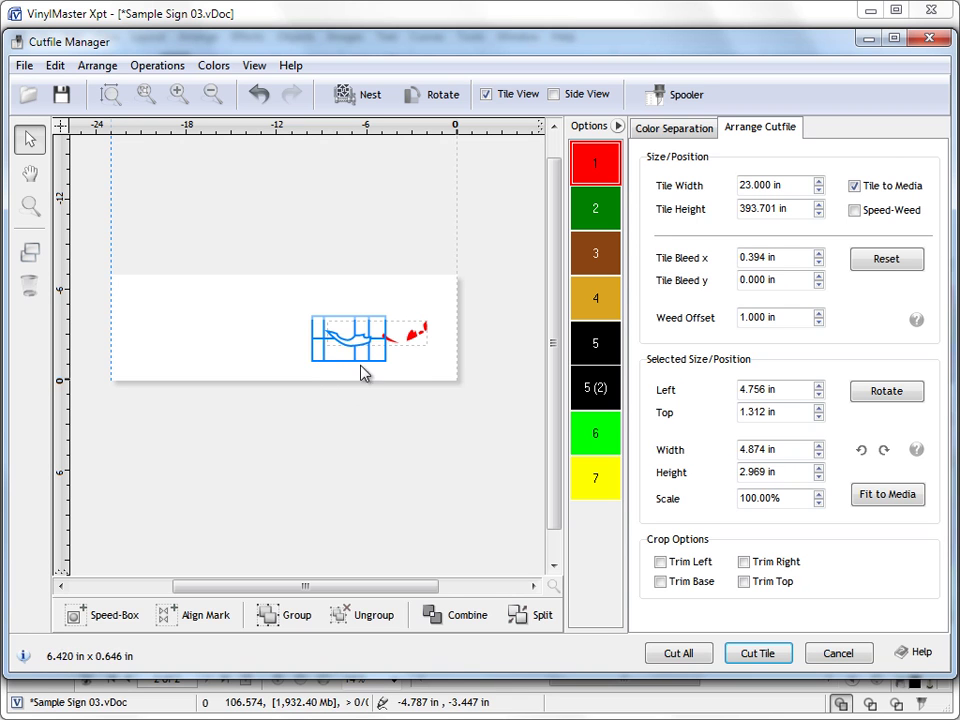
left_click(346, 360)
left_click(364, 367)
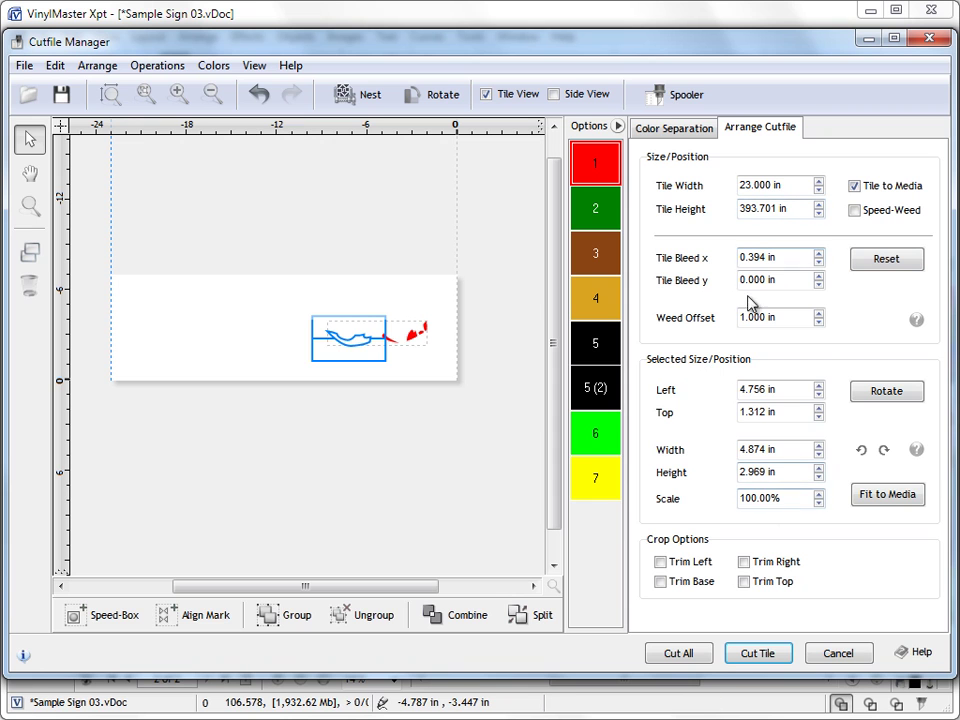
Rotate the red weed piece a half turn with two quarter-turn rotations
left_click(443, 435)
left_click(358, 341)
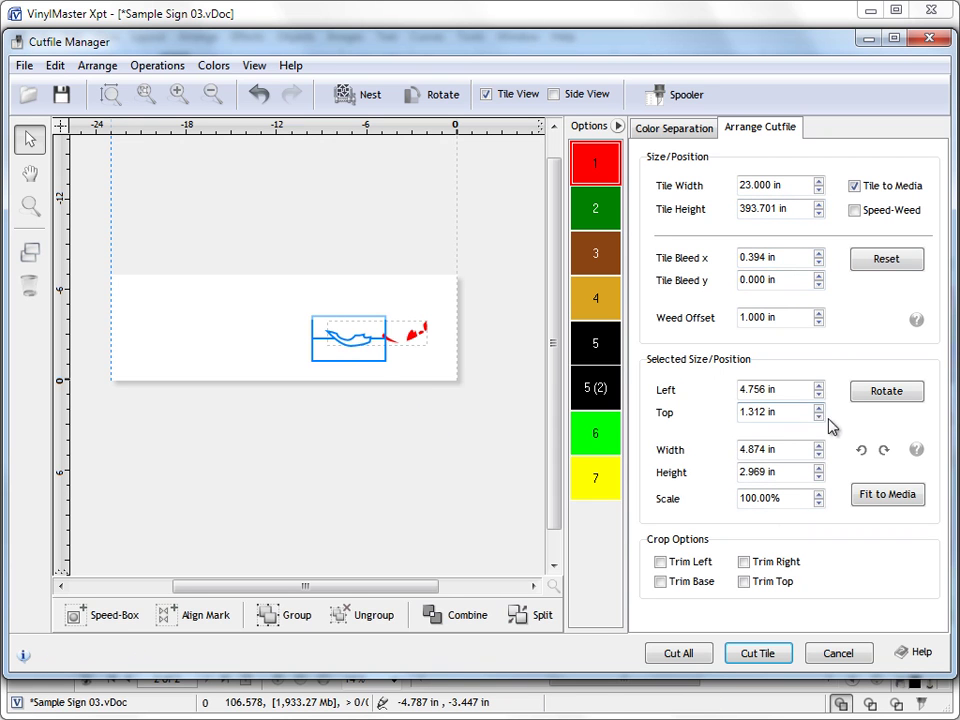
left_click(884, 449)
left_click(884, 449)
left_click(884, 449)
left_click(882, 394)
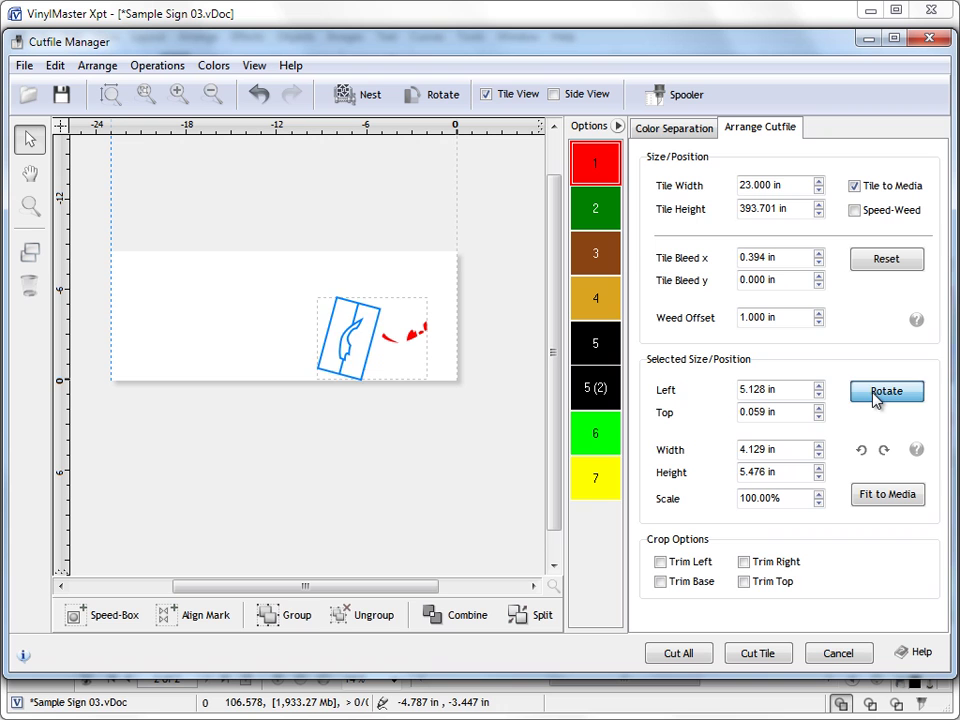
left_click(882, 394)
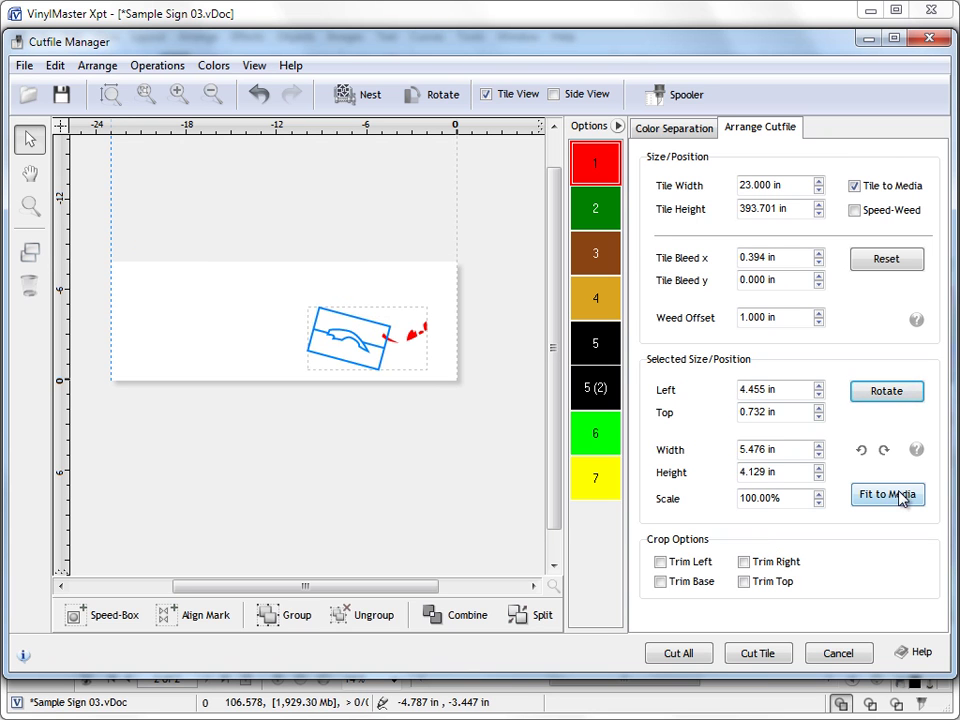
left_click(500, 349)
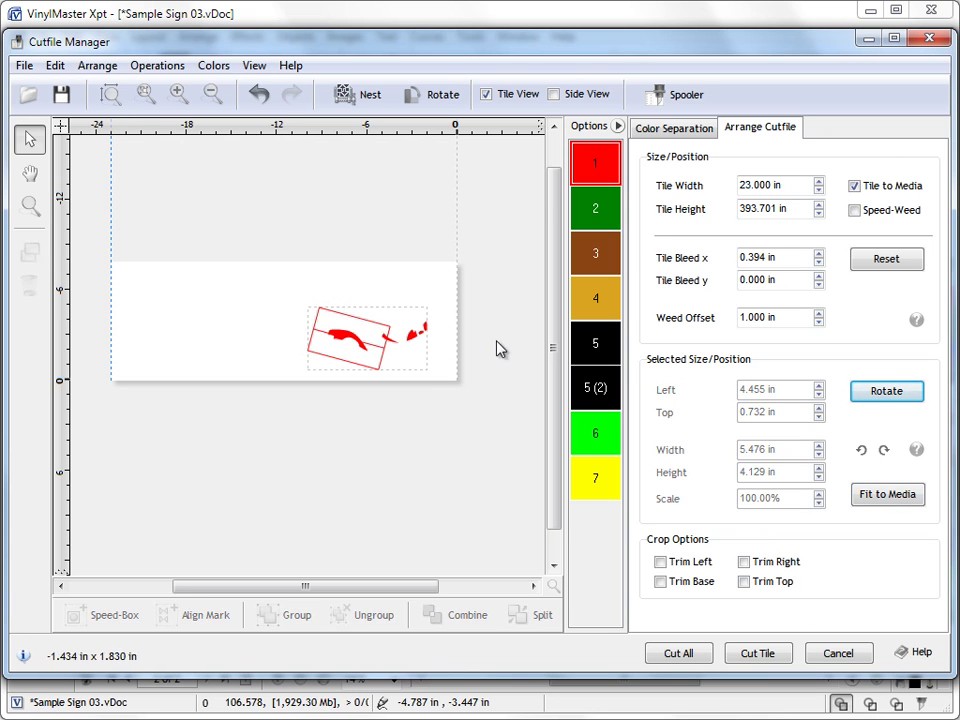
Fit the brown bun shape on layer 3 to the media width, 22.606 in
left_click(595, 388)
left_click(599, 310)
left_click(420, 358)
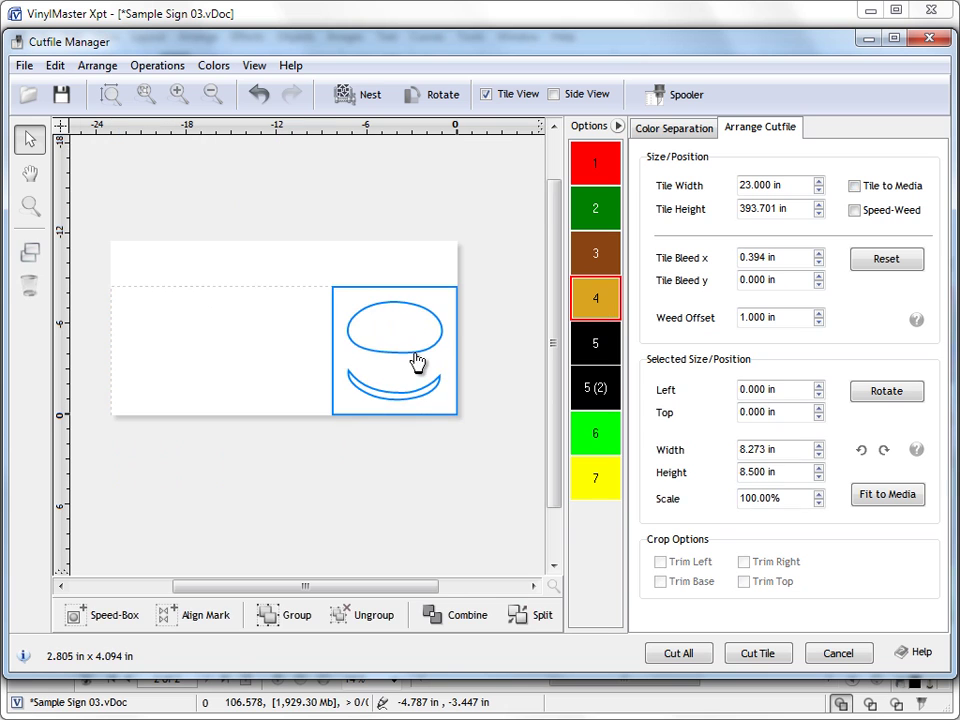
left_click(583, 253)
left_click(416, 358)
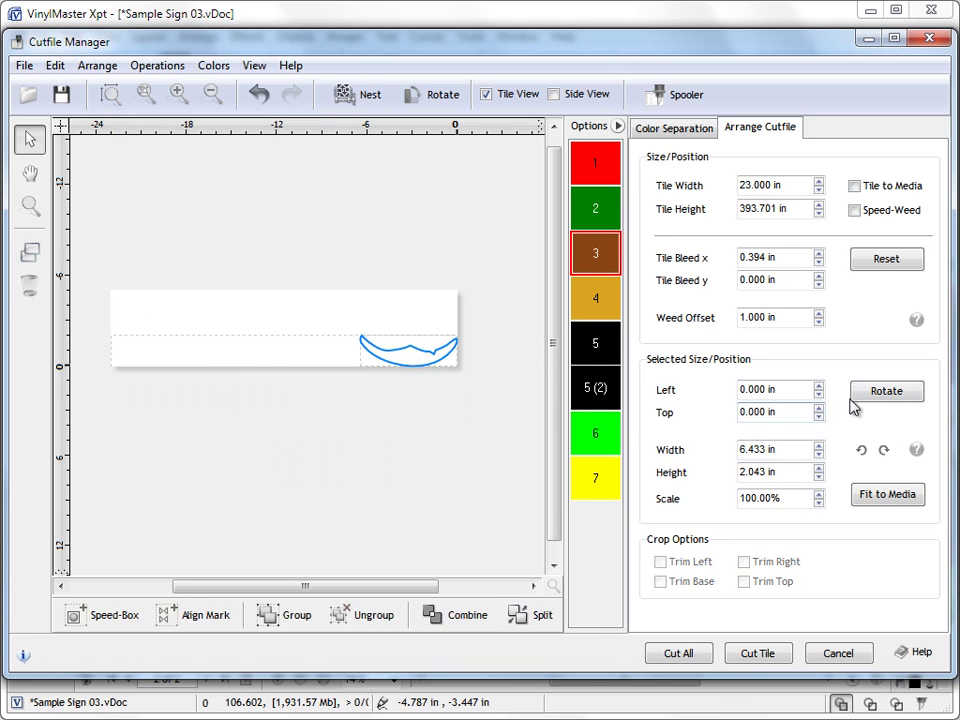
left_click(860, 496)
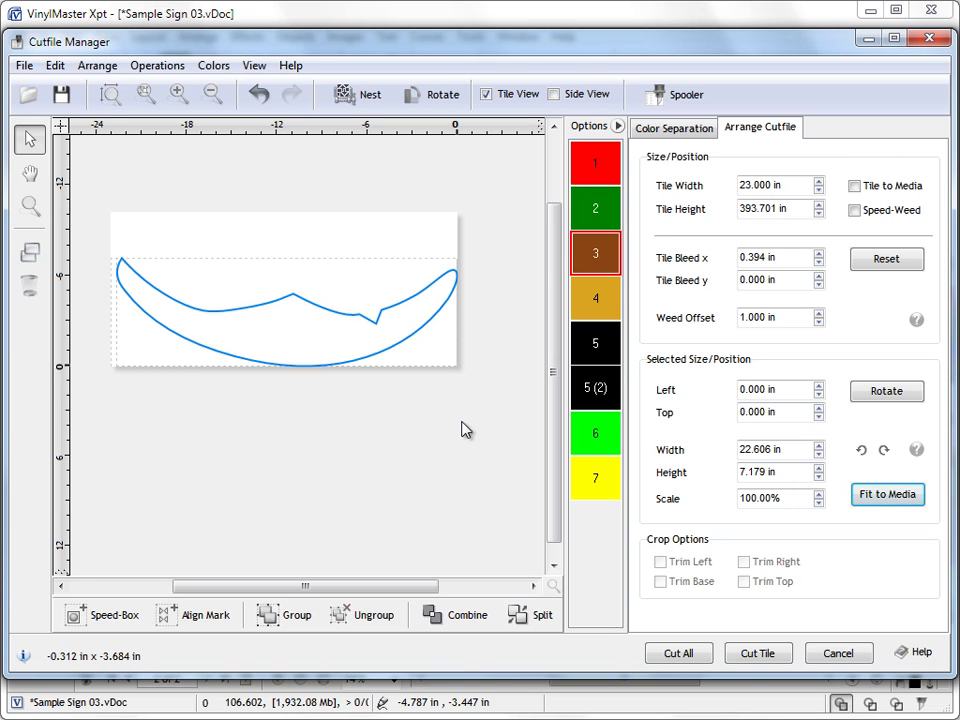
left_click(604, 172)
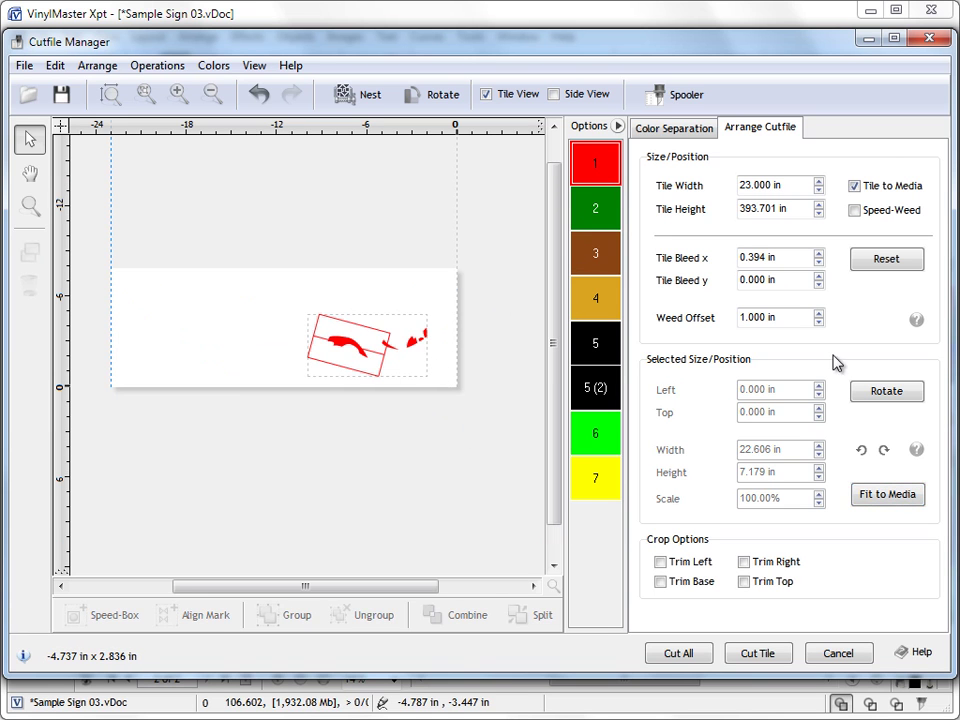
left_click(916, 319)
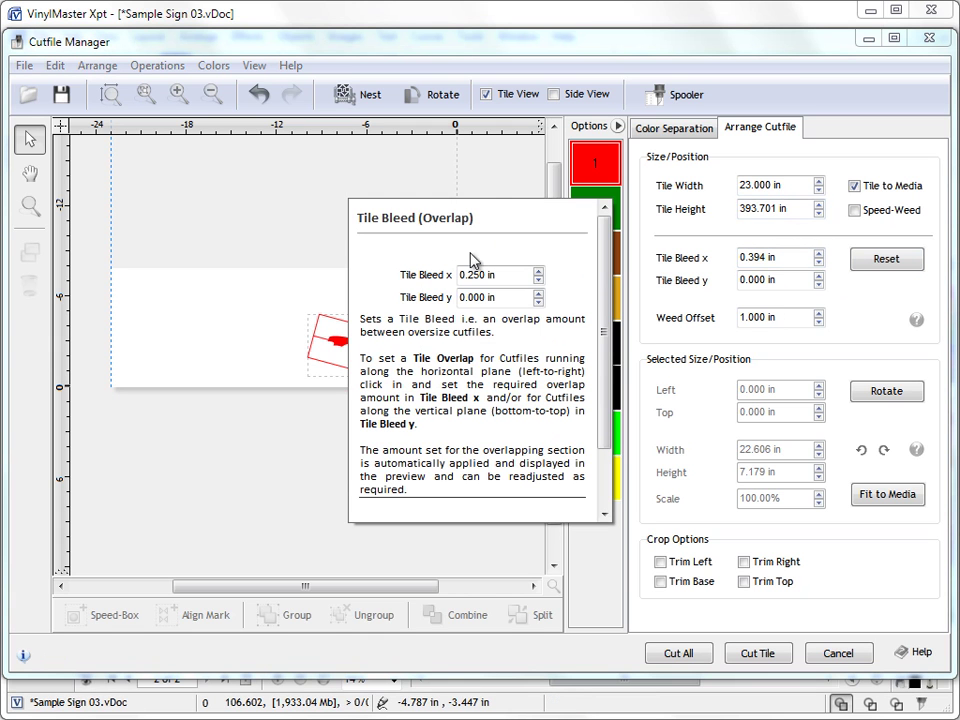
scroll(528, 397, "down", 3)
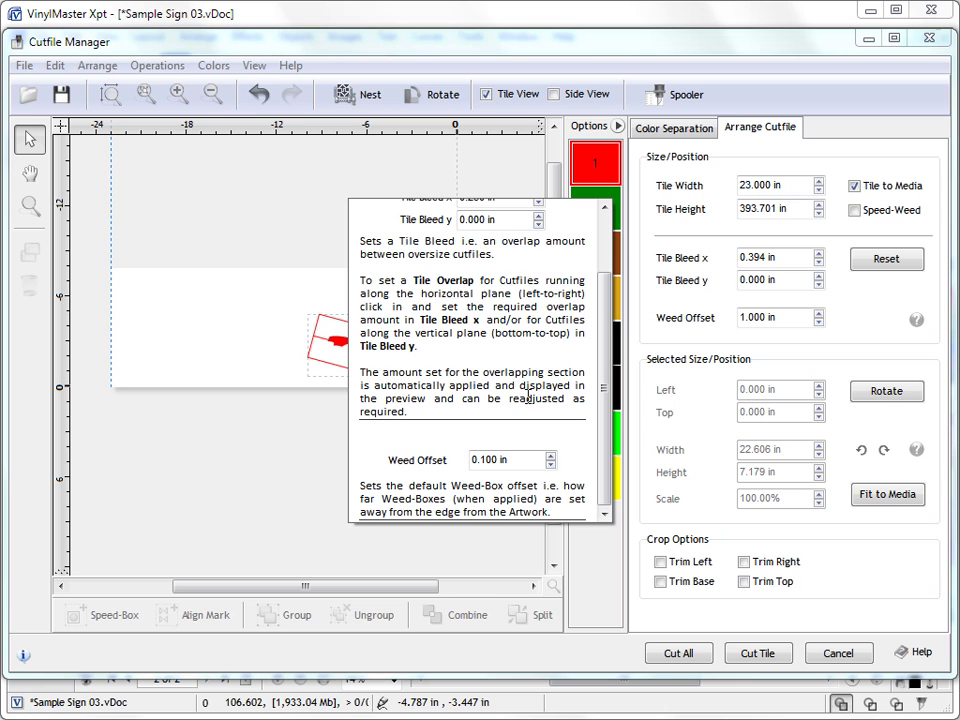
left_click(916, 449)
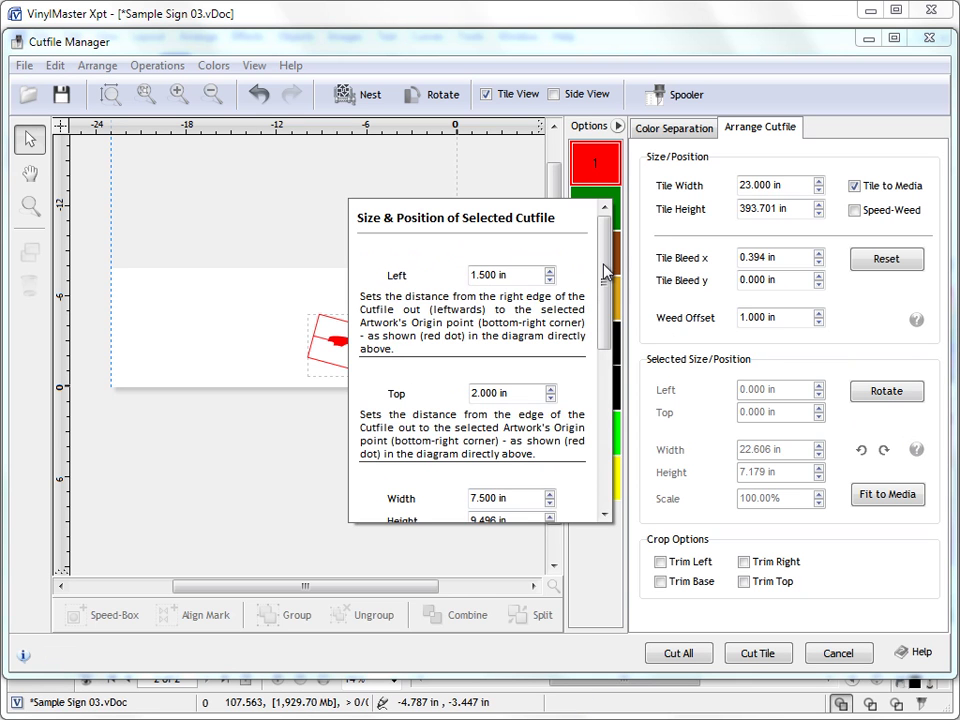
left_click_drag(605, 282, 594, 430)
scroll(600, 372, "up", 10)
left_click(718, 420)
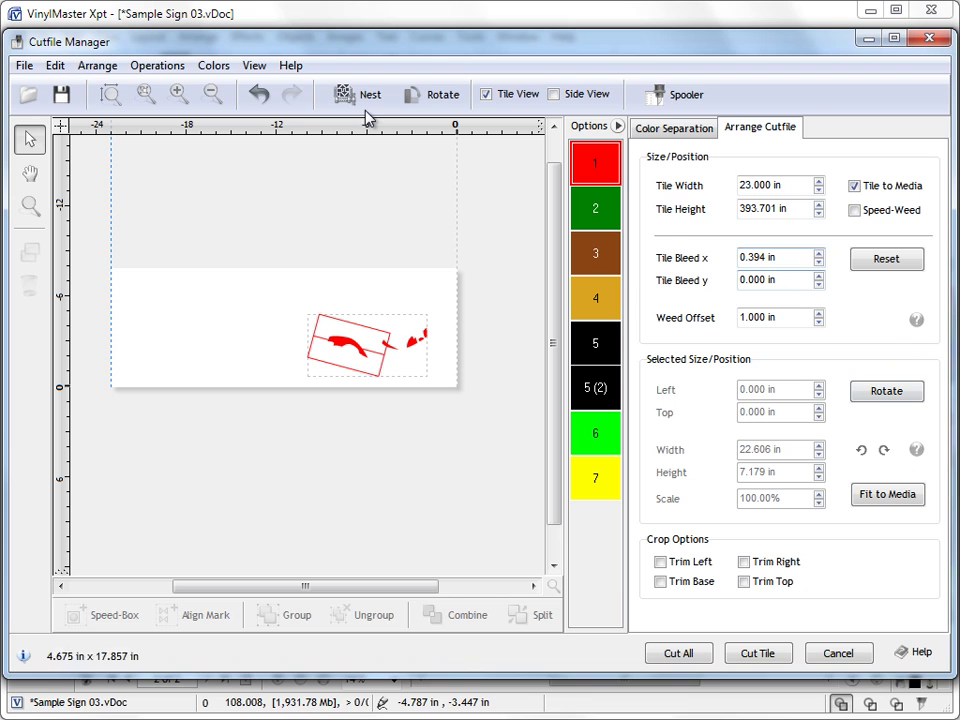
Toggle Help and the side panel, pan the plotter preview, and return to Arrange Cutfile
left_click(290, 66)
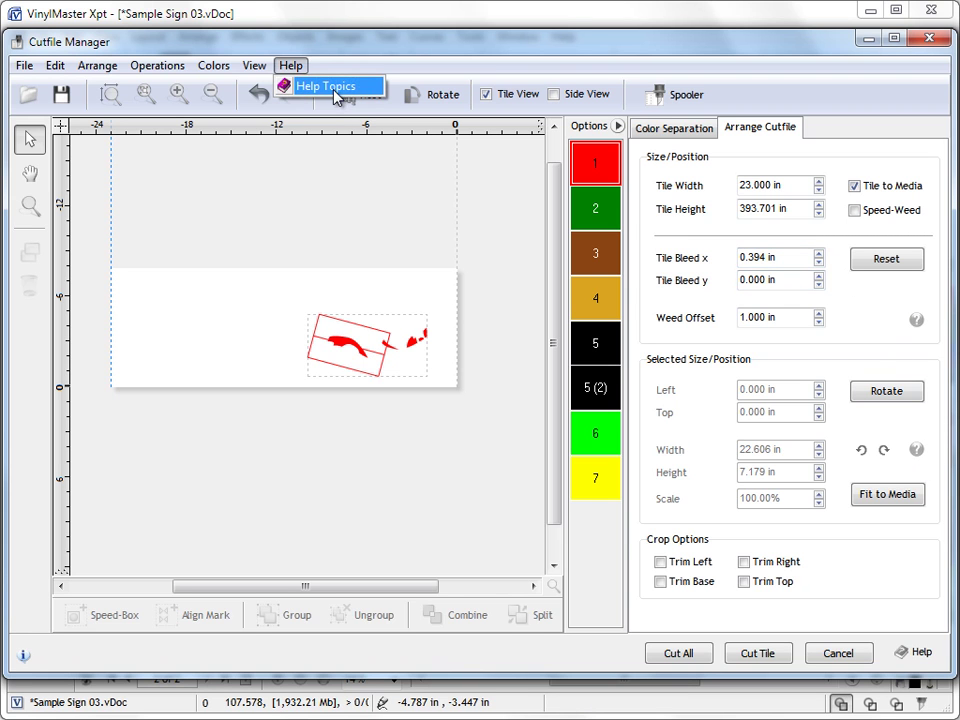
left_click(340, 87)
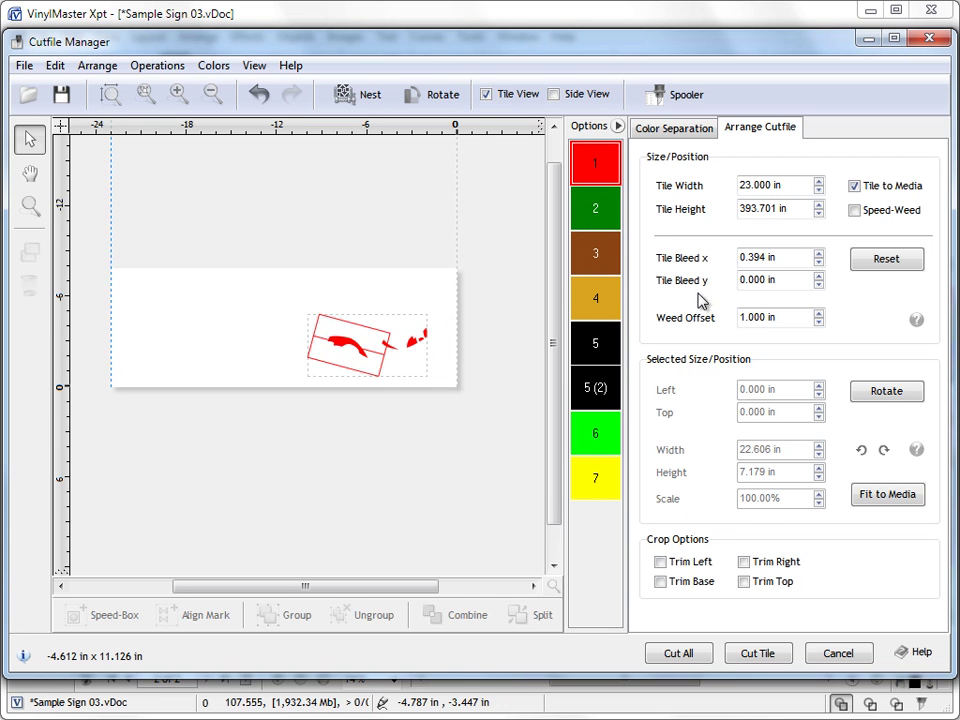
left_click(671, 128)
left_click(618, 126)
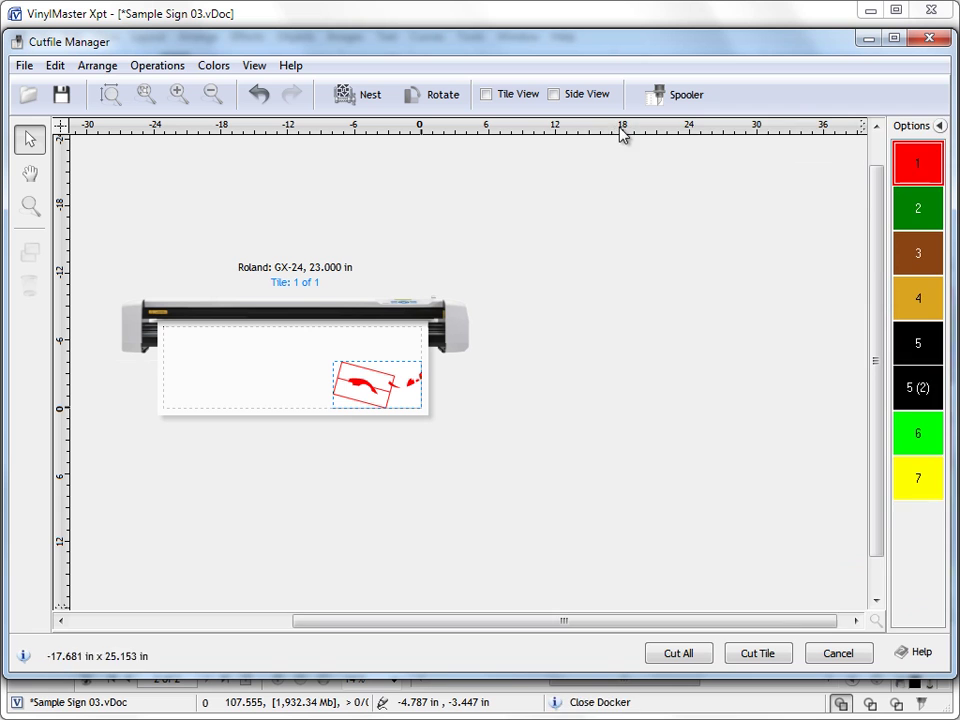
left_click(938, 126)
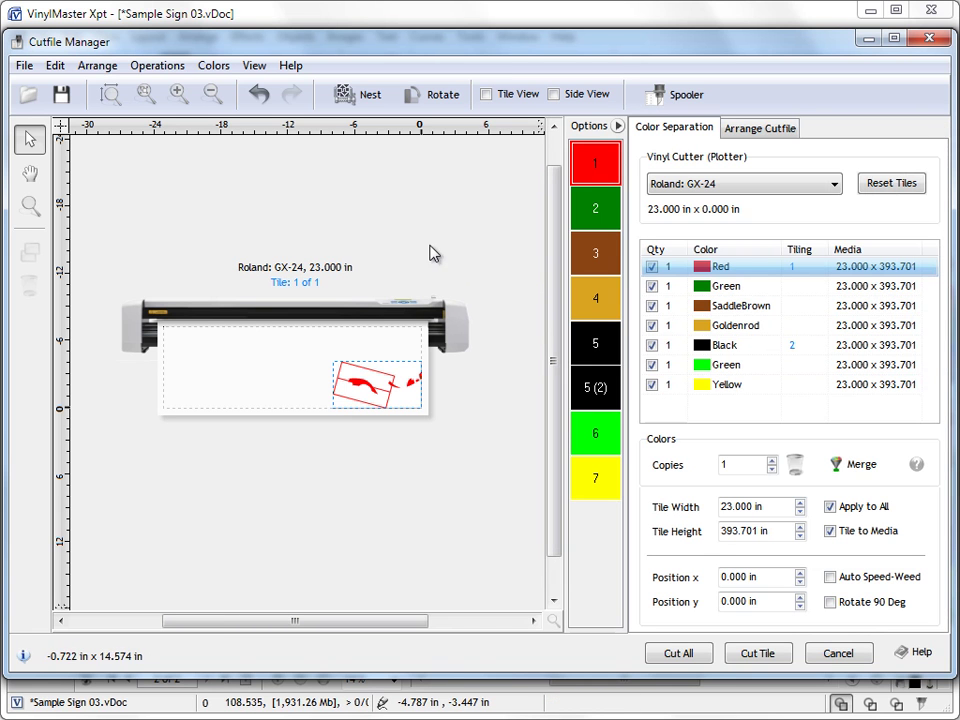
left_click(30, 173)
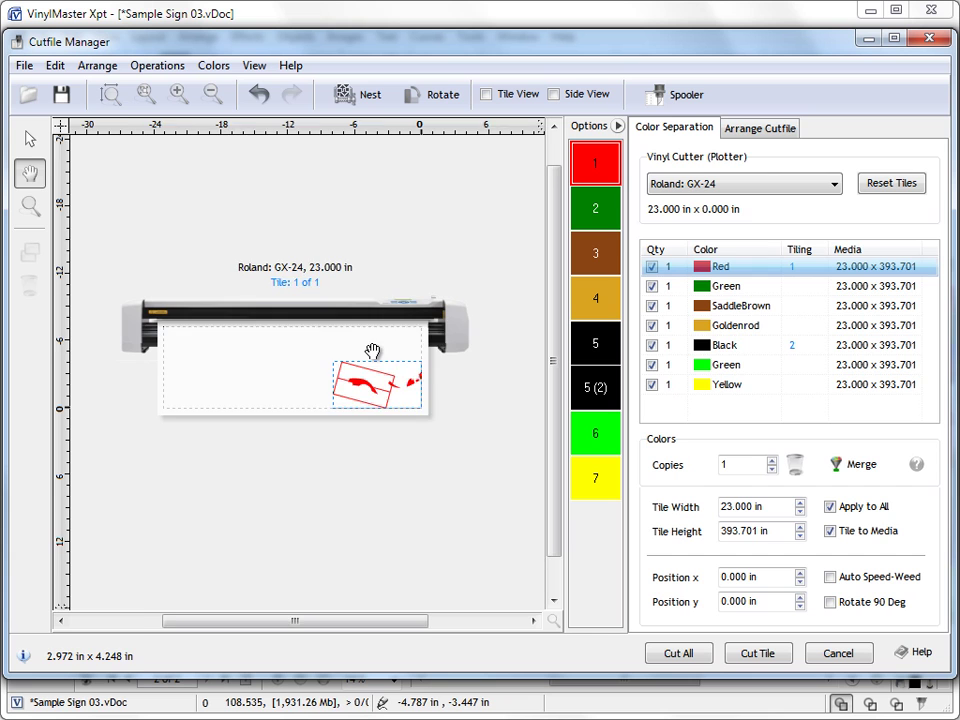
left_click_drag(372, 350, 355, 340)
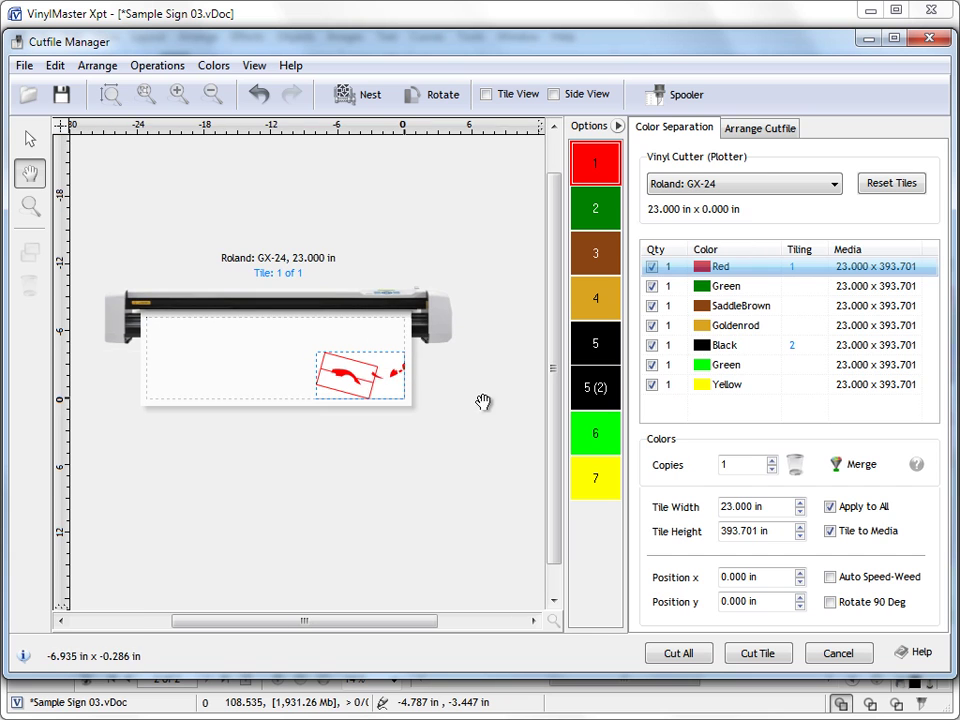
left_click(752, 129)
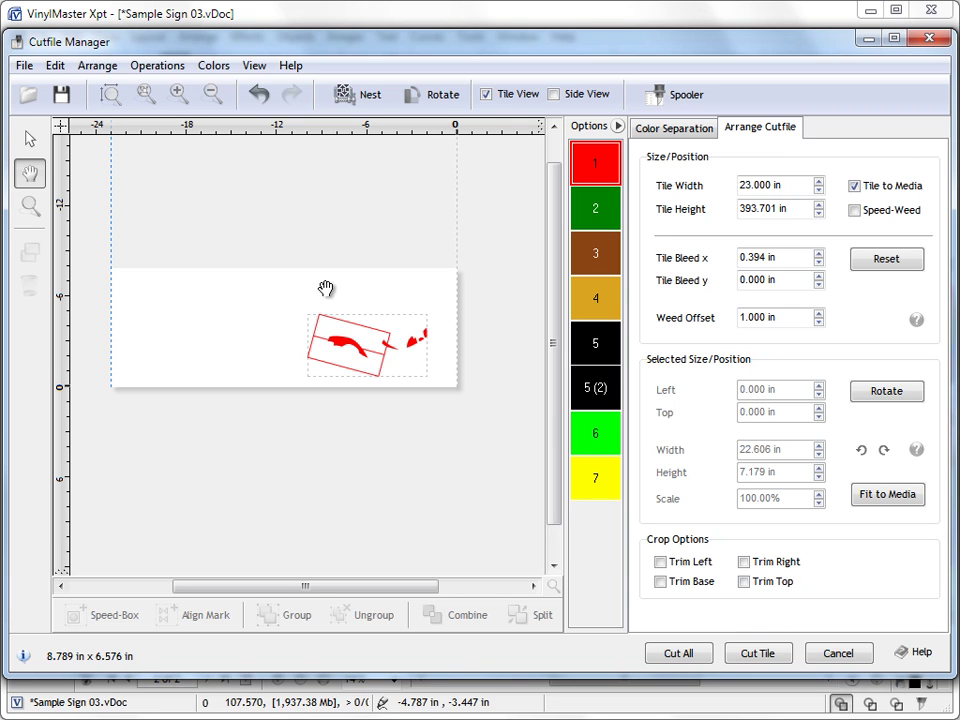
Preview the Green layer (swatch 2) on the plotter view and browse the File menu commands
left_click(595, 208)
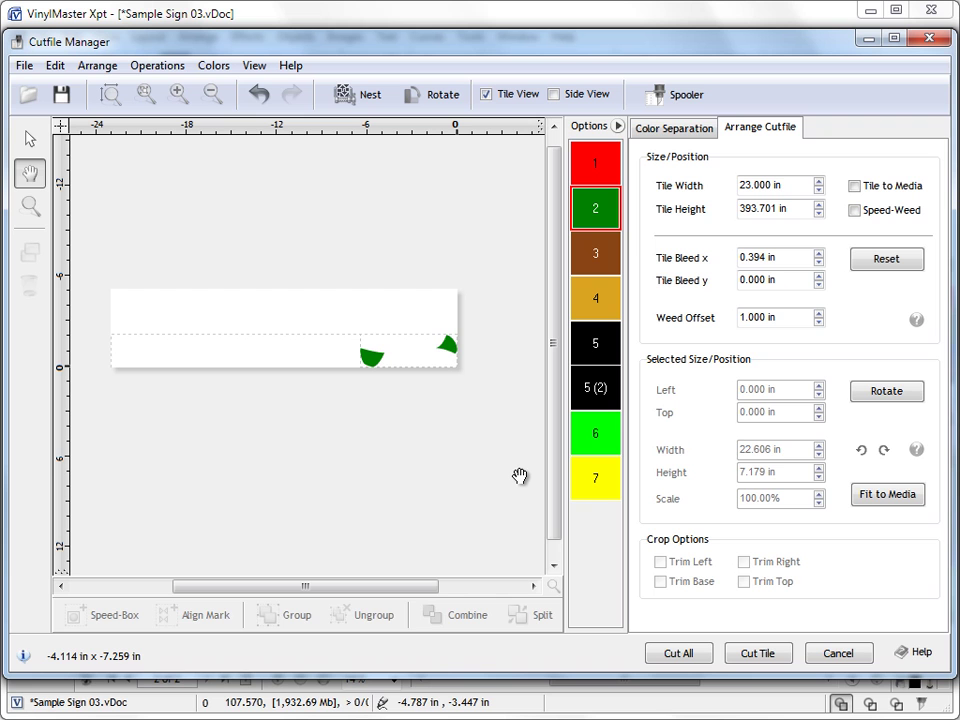
left_click(486, 94)
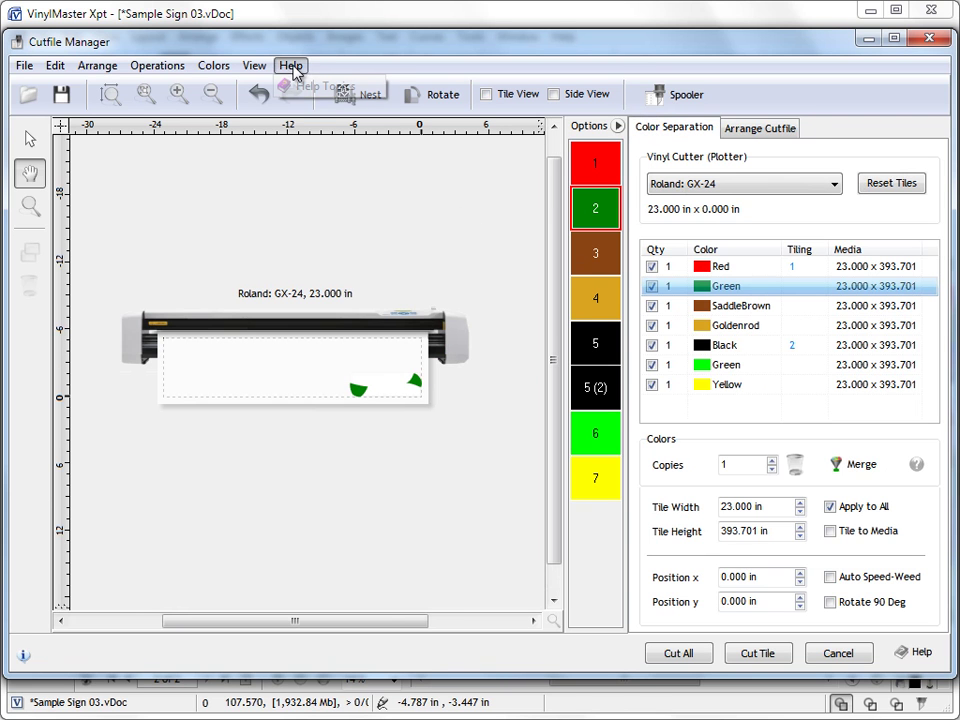
left_click(255, 65)
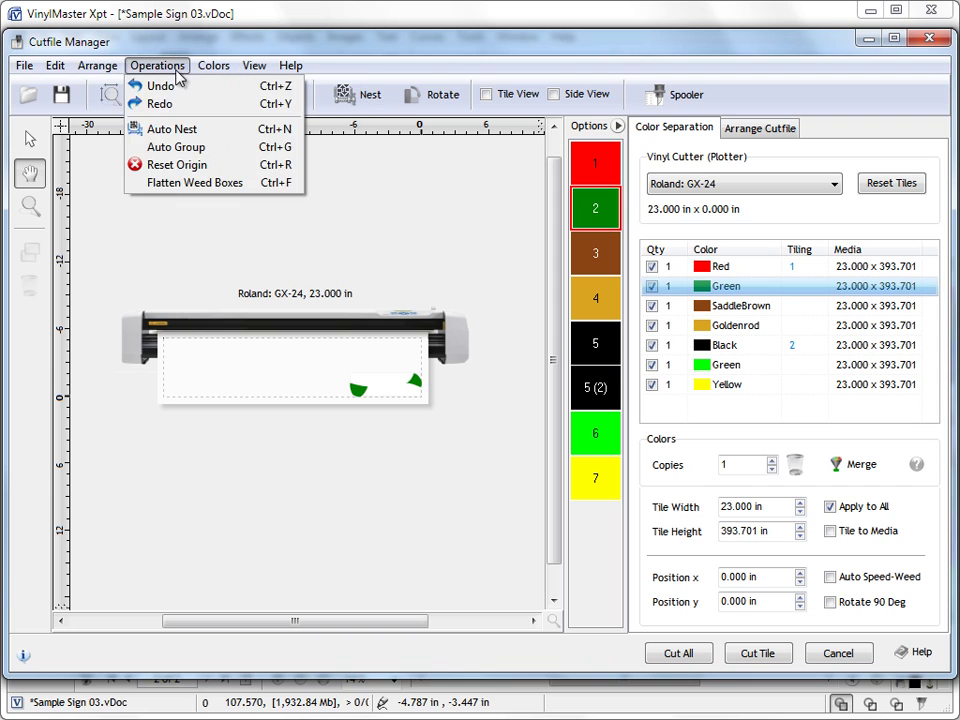
mouse_move(104, 68)
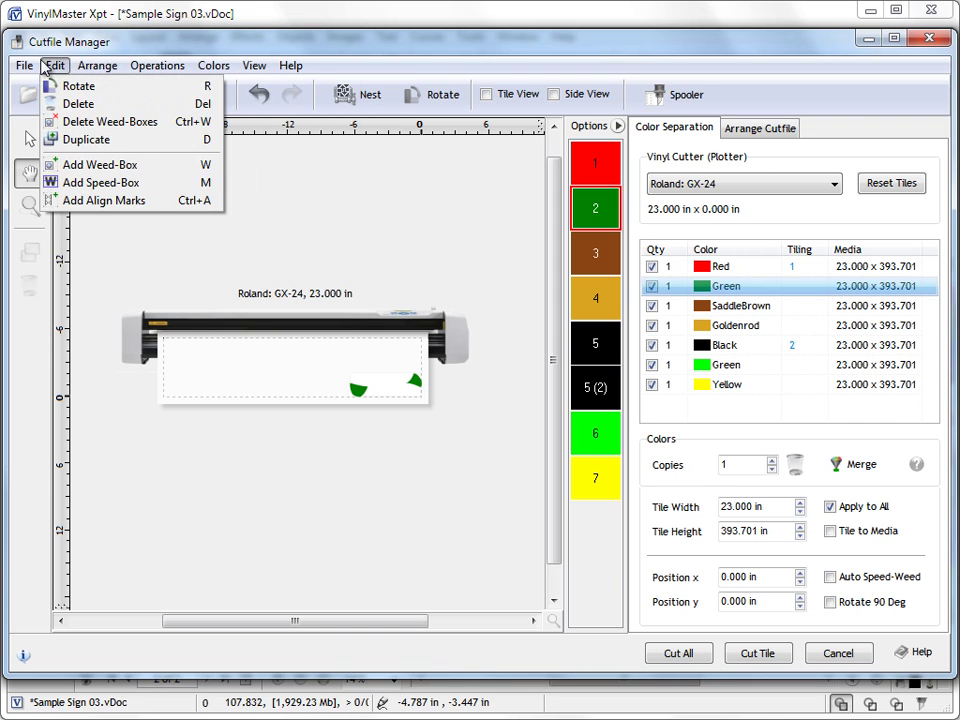
mouse_move(27, 67)
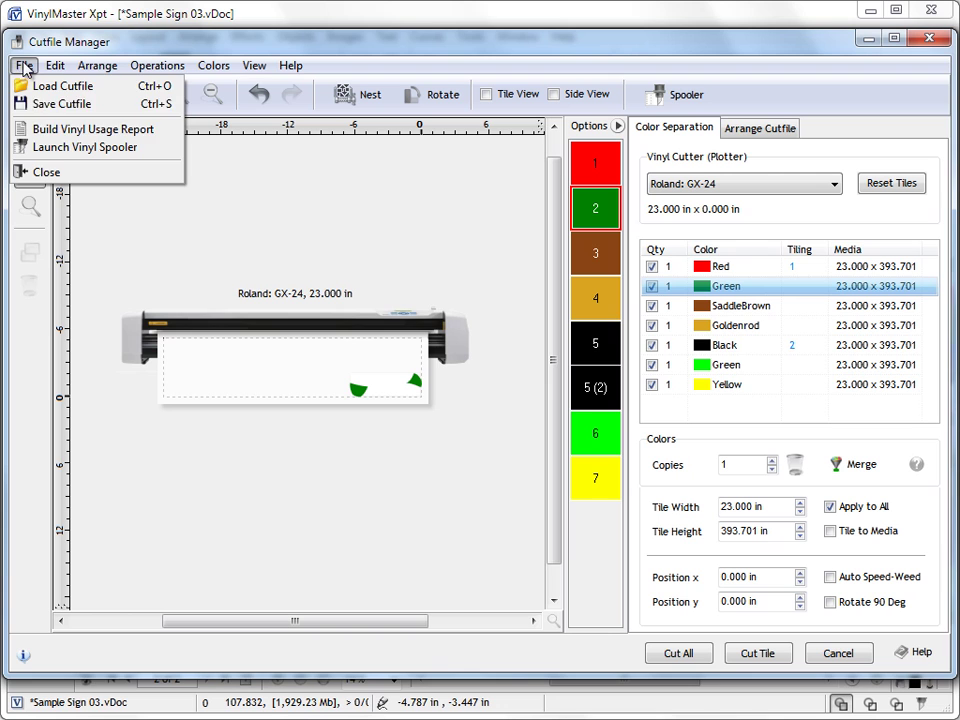
Build and close the vinyl usage report, then preview the Red layer (swatch 1) with the colour separation list
left_click(91, 138)
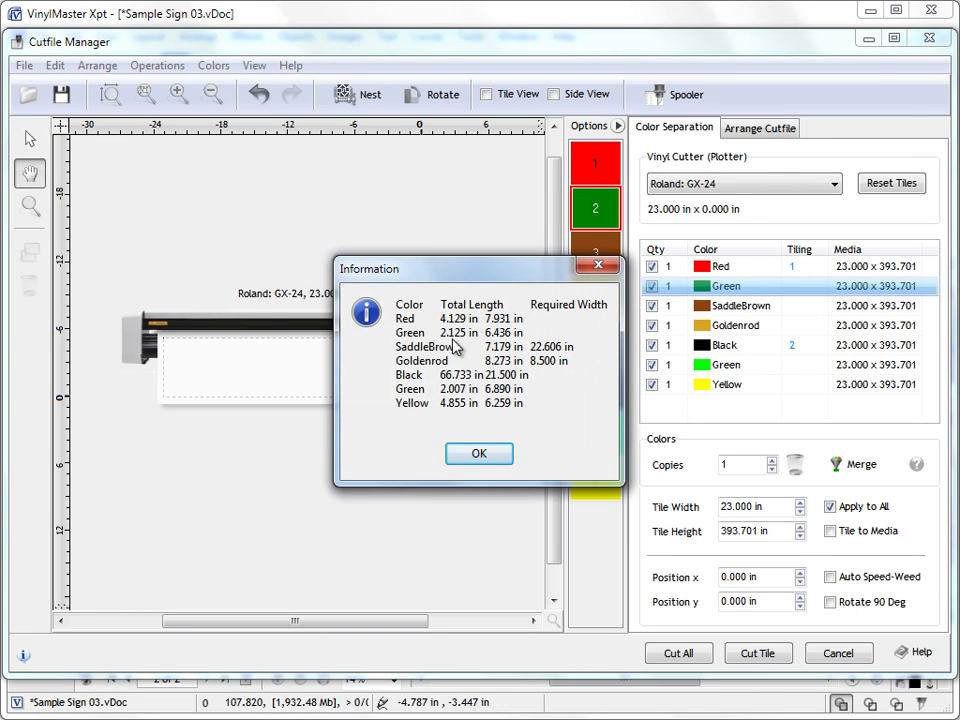
left_click(483, 454)
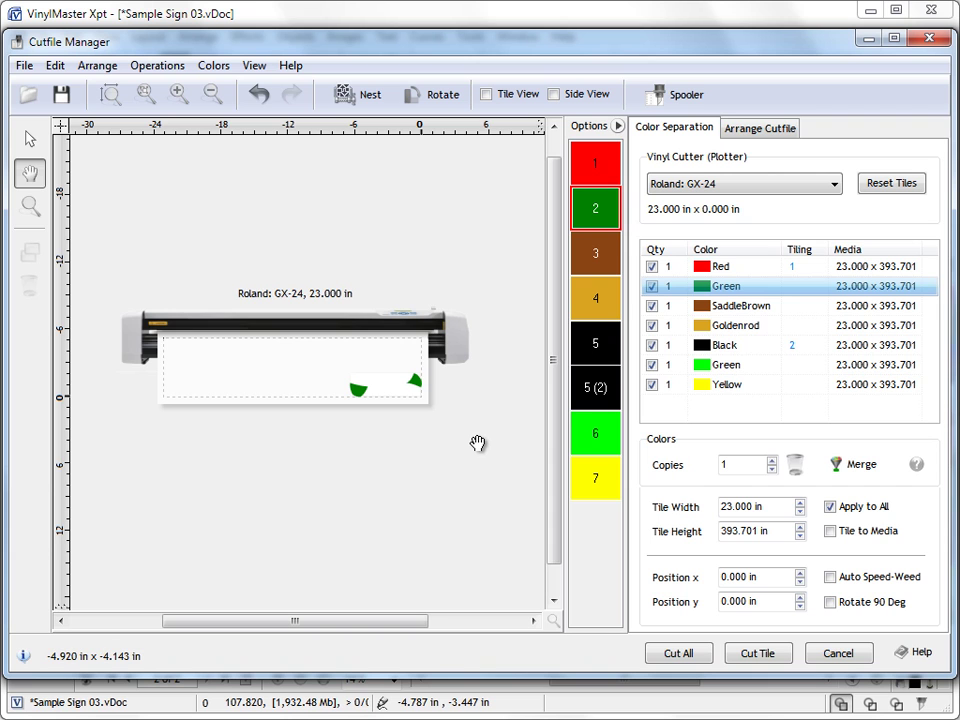
left_click(610, 168)
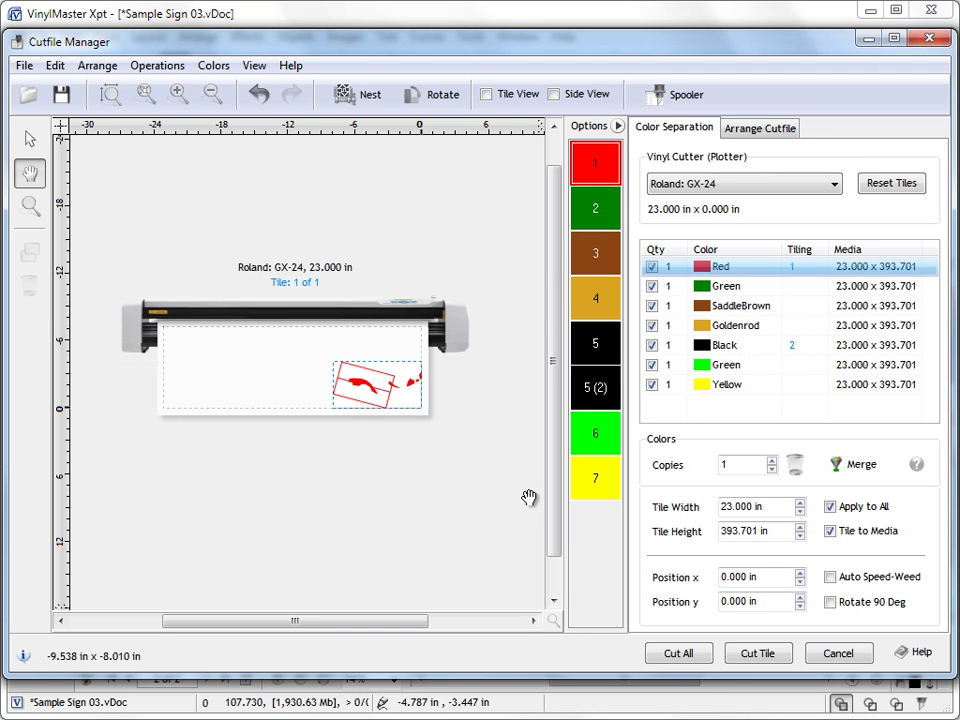
left_click(760, 128)
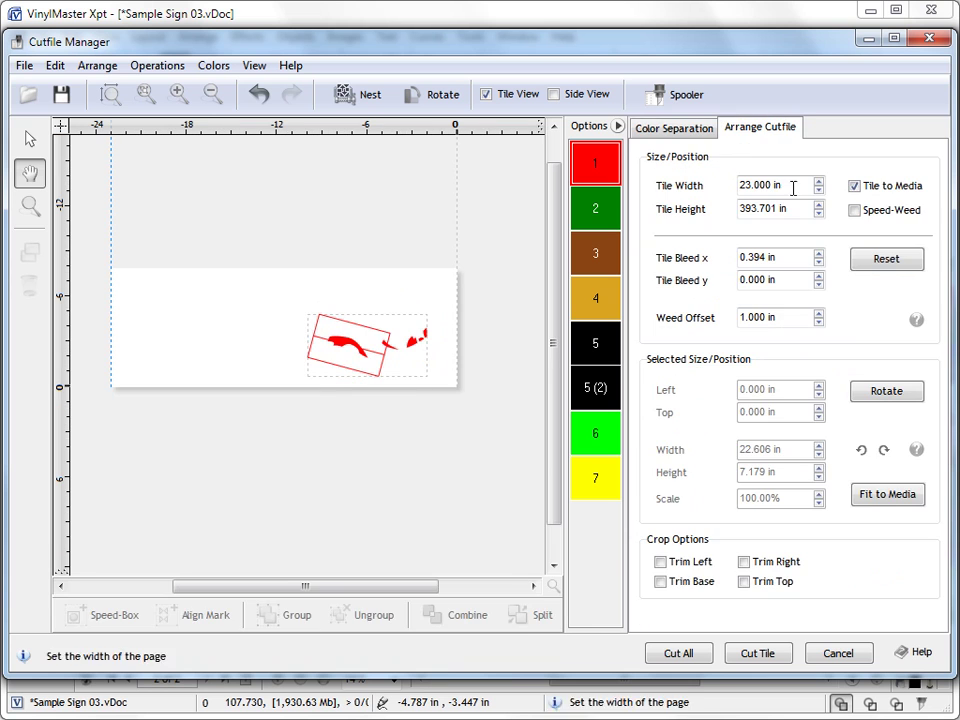
left_click(674, 128)
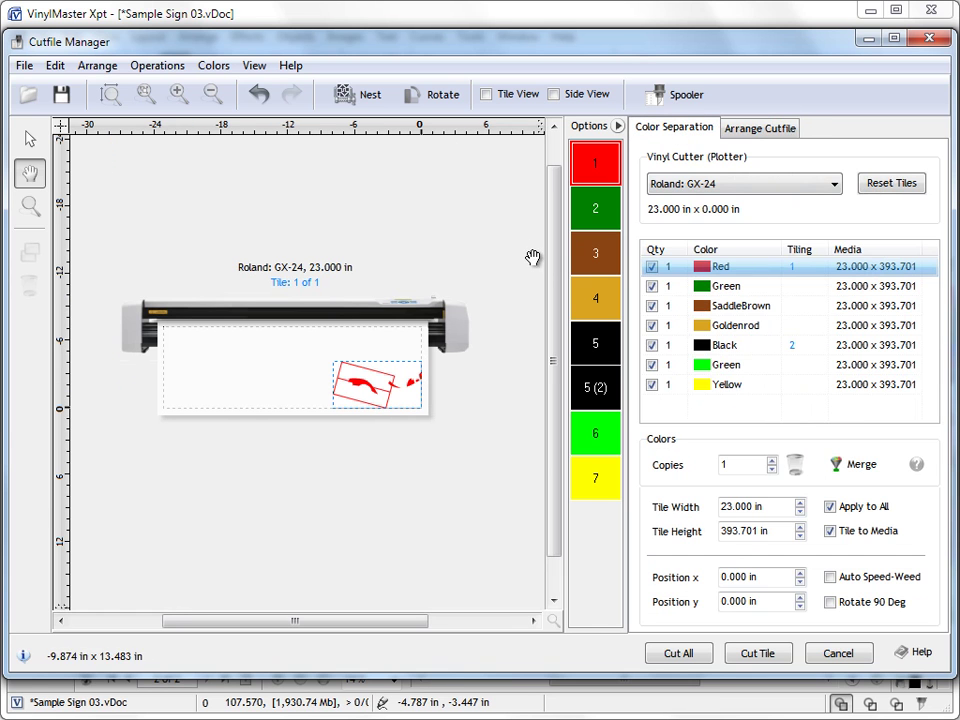